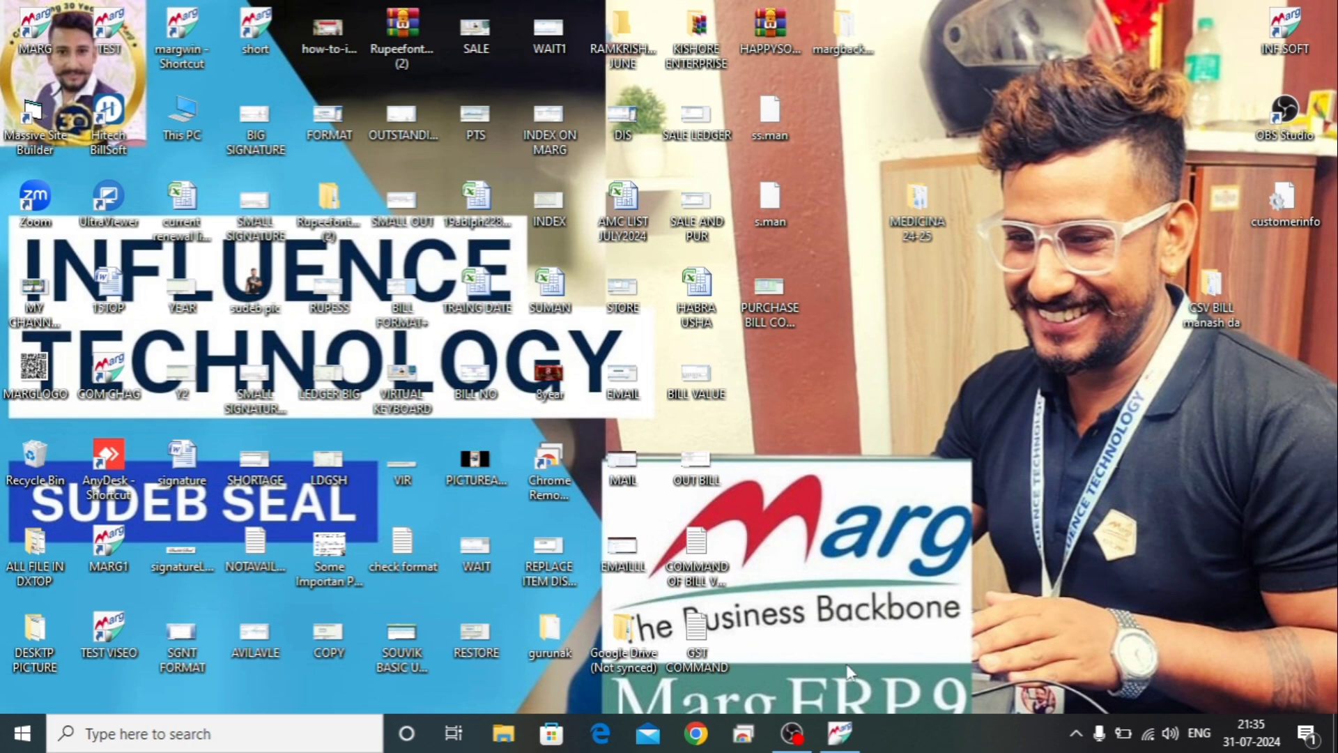
Switch to Marg ERP 9+.
{"action": "left_click", "coordinate": [840, 733]}
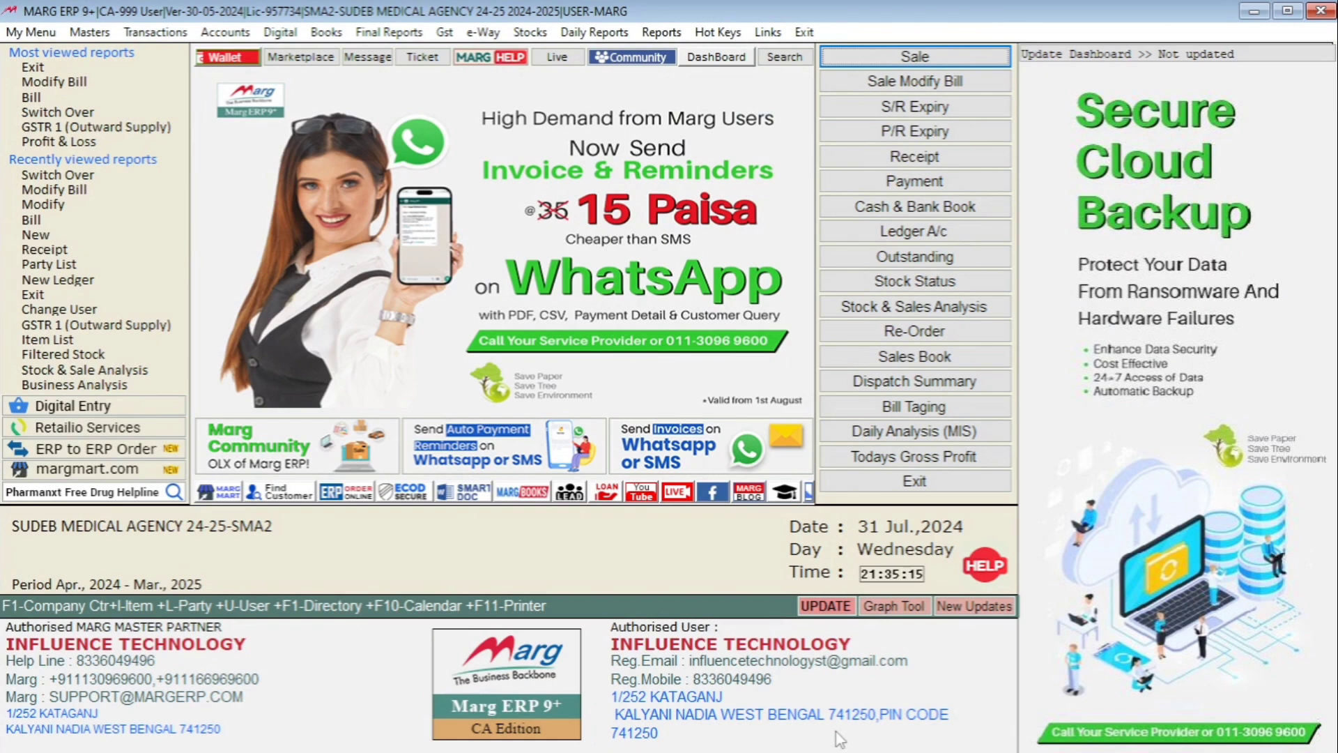
{"action": "key", "text": "alt+t"}
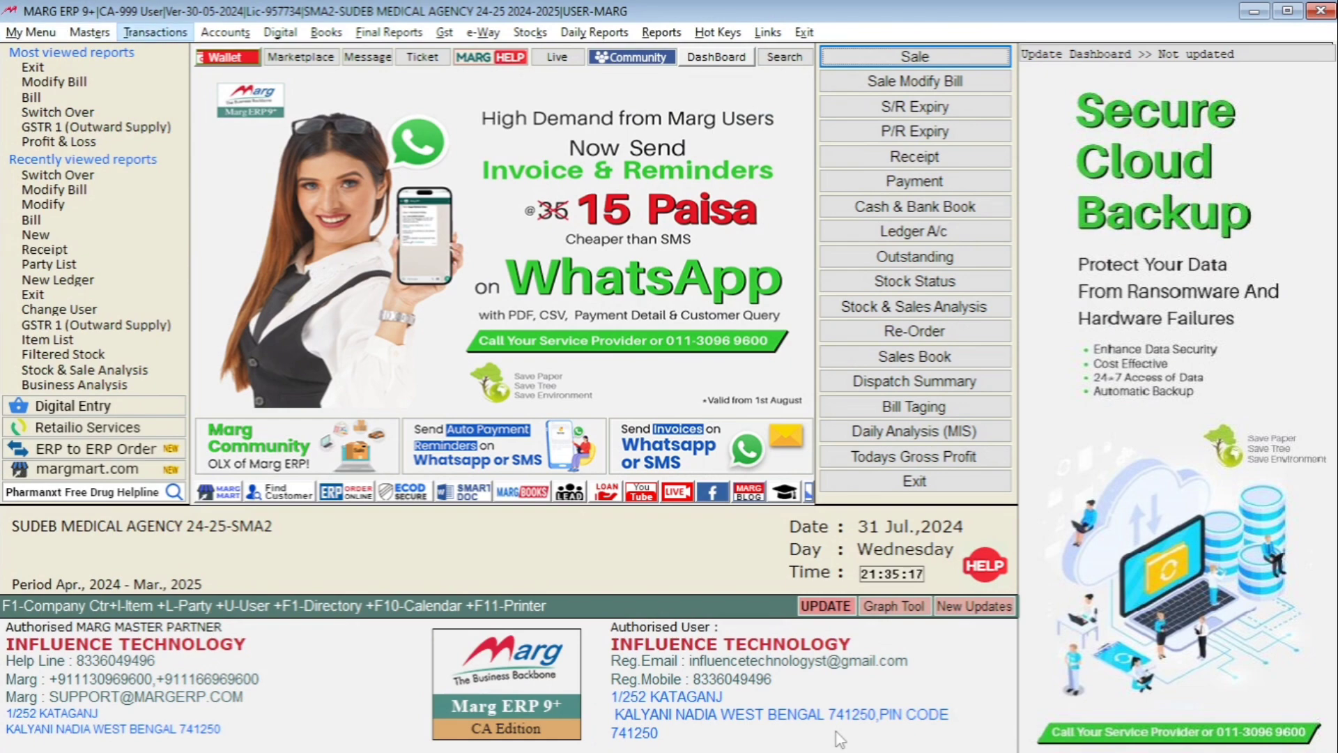
{"action": "key", "text": "Right"}
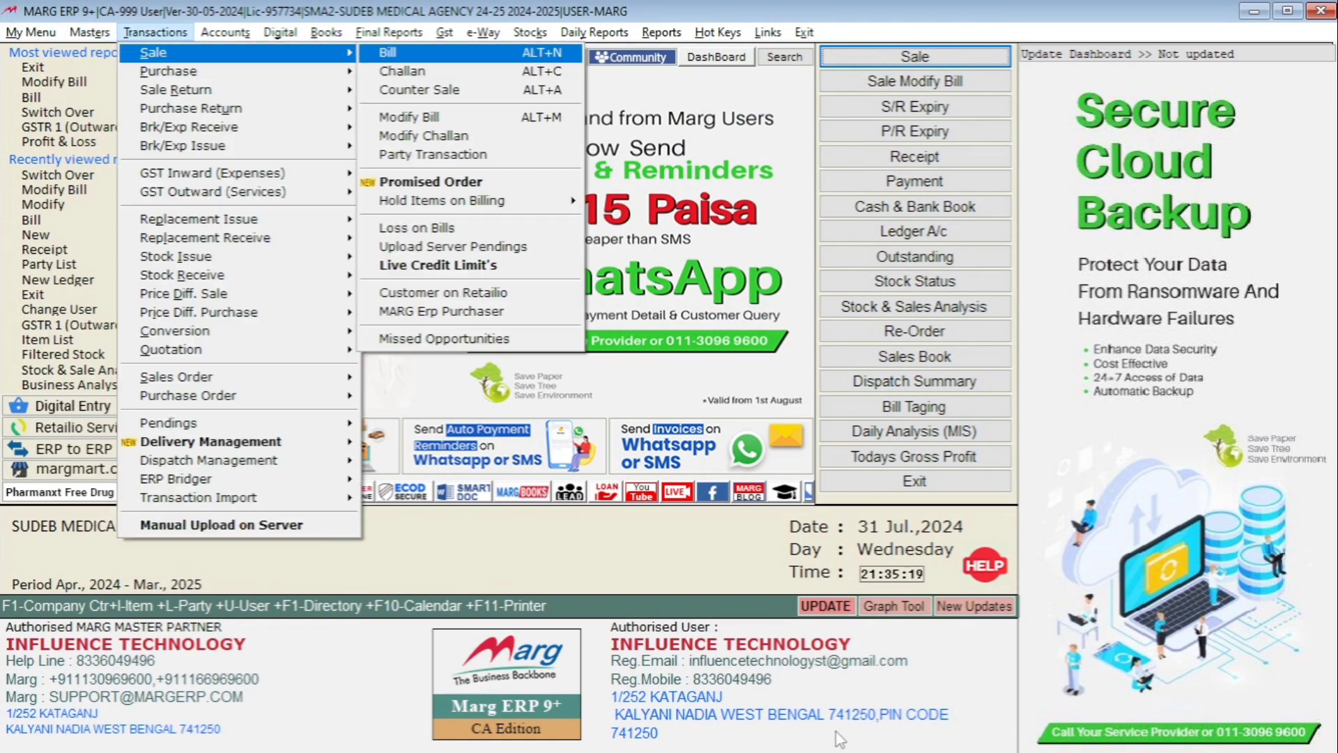
{"action": "key", "text": "Return"}
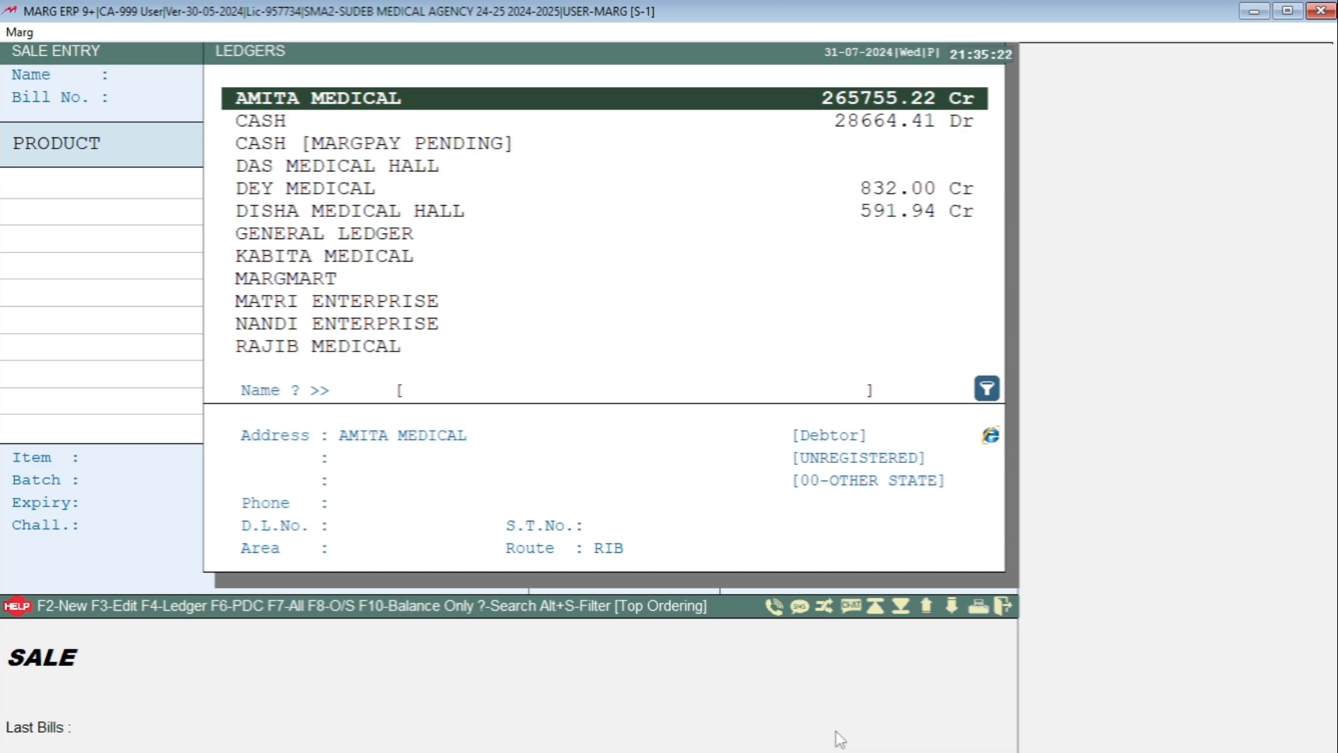
{"action": "key", "text": "Return"}
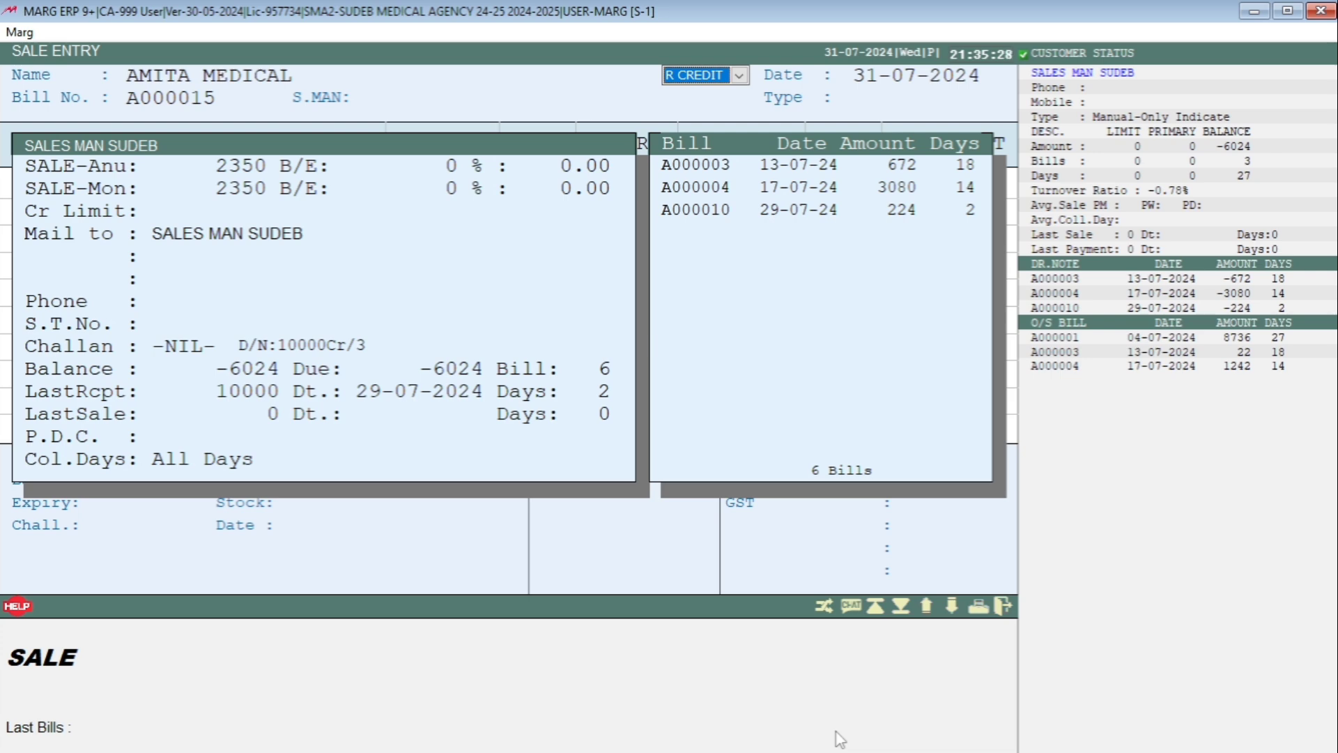
{"action": "key", "text": "Escape"}
{"action": "key", "text": "Escape"}
Start a new sale bill dated 31-07-2024 as CREDIT for the party AMITA MEDICAL.
{"action": "key", "text": "alt"}
{"action": "key", "text": "Right"}
{"action": "key", "text": "Right"}
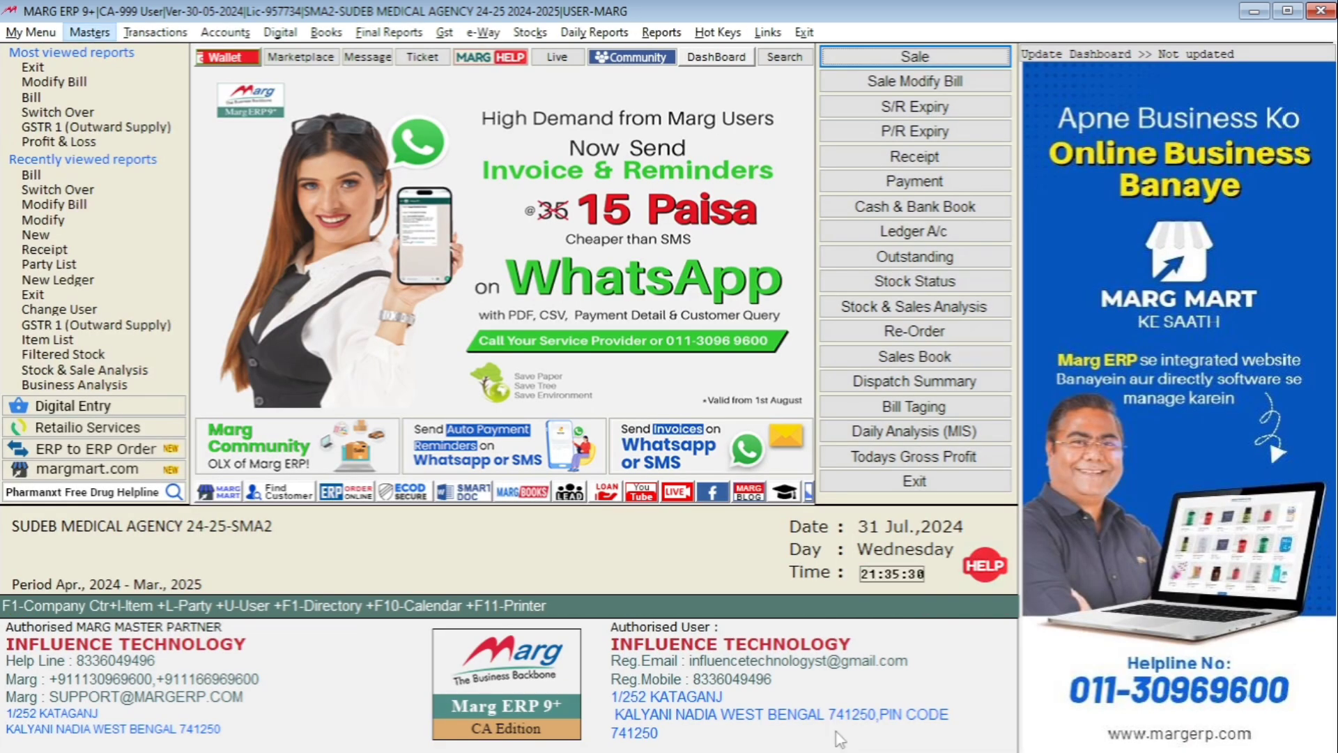
{"action": "key", "text": "Down"}
{"action": "key", "text": "Right"}
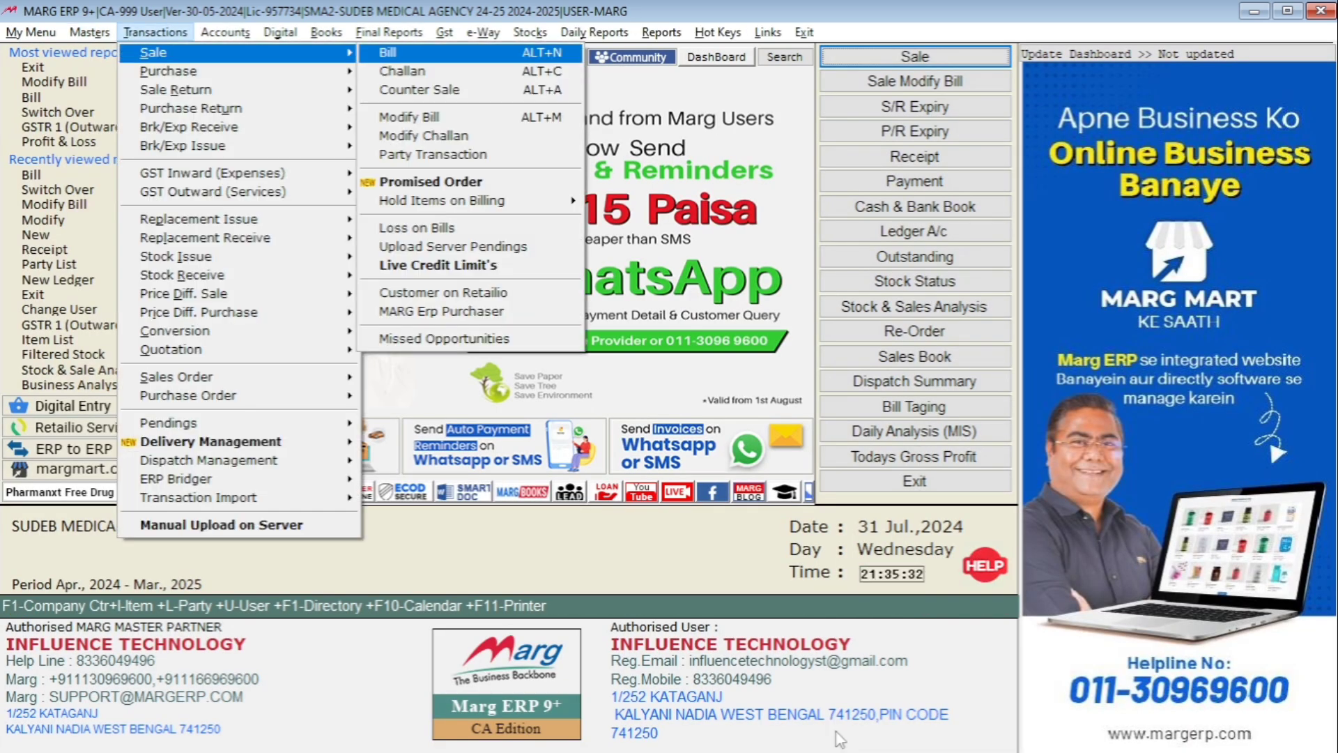
{"action": "key", "text": "Return"}
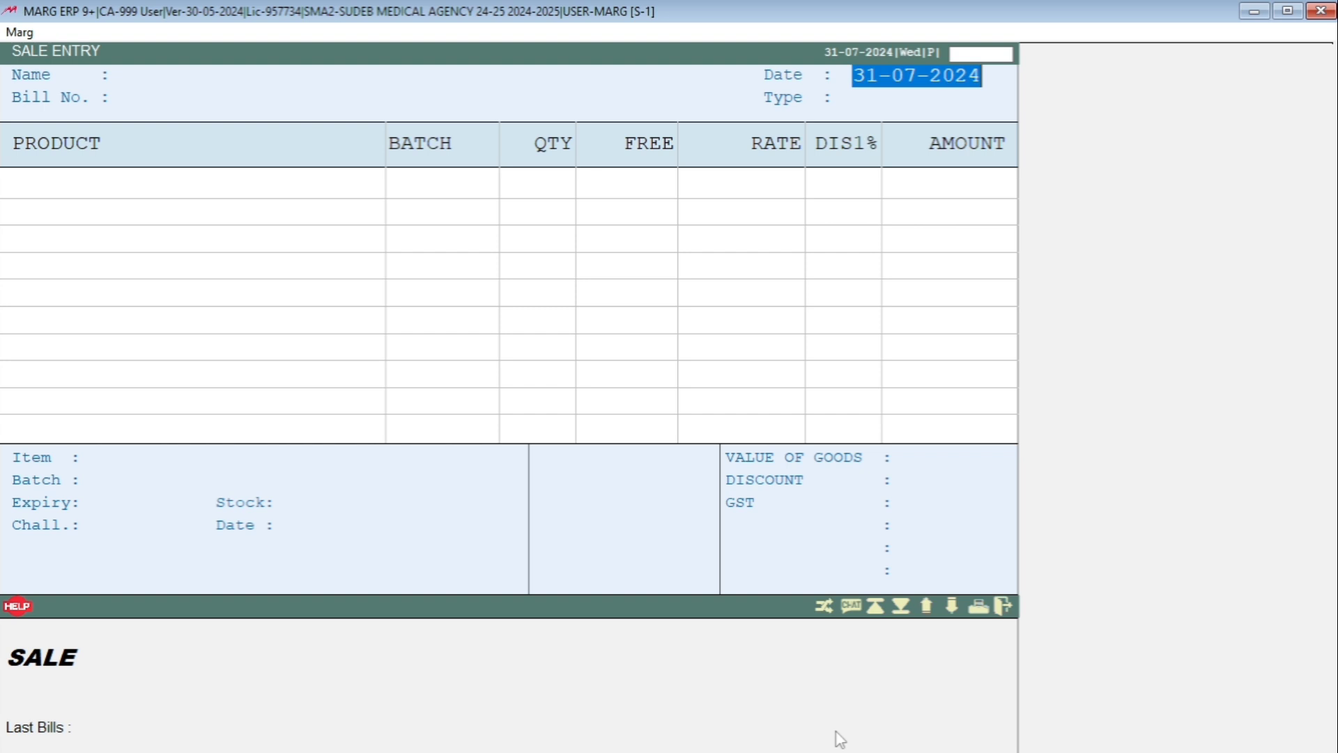
{"action": "key", "text": "Return"}
{"action": "key", "text": "Return"}
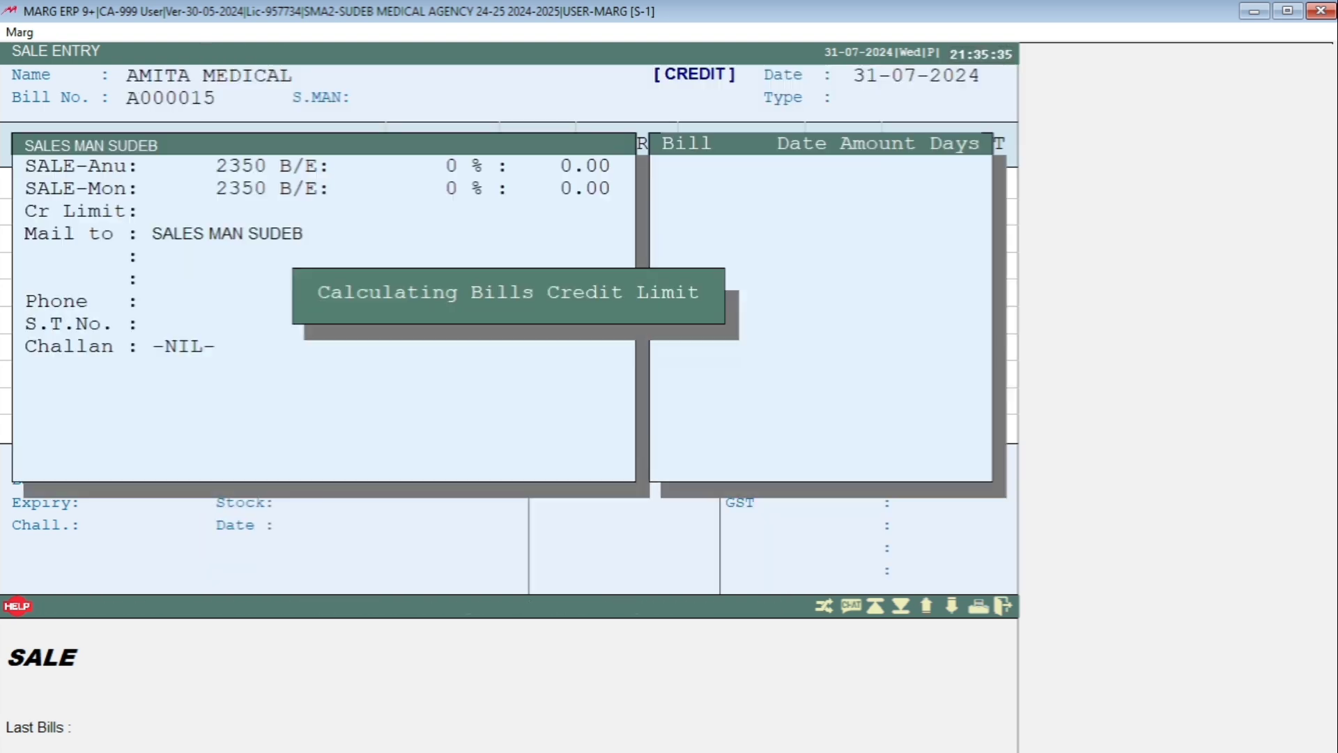
{"action": "key", "text": "Return"}
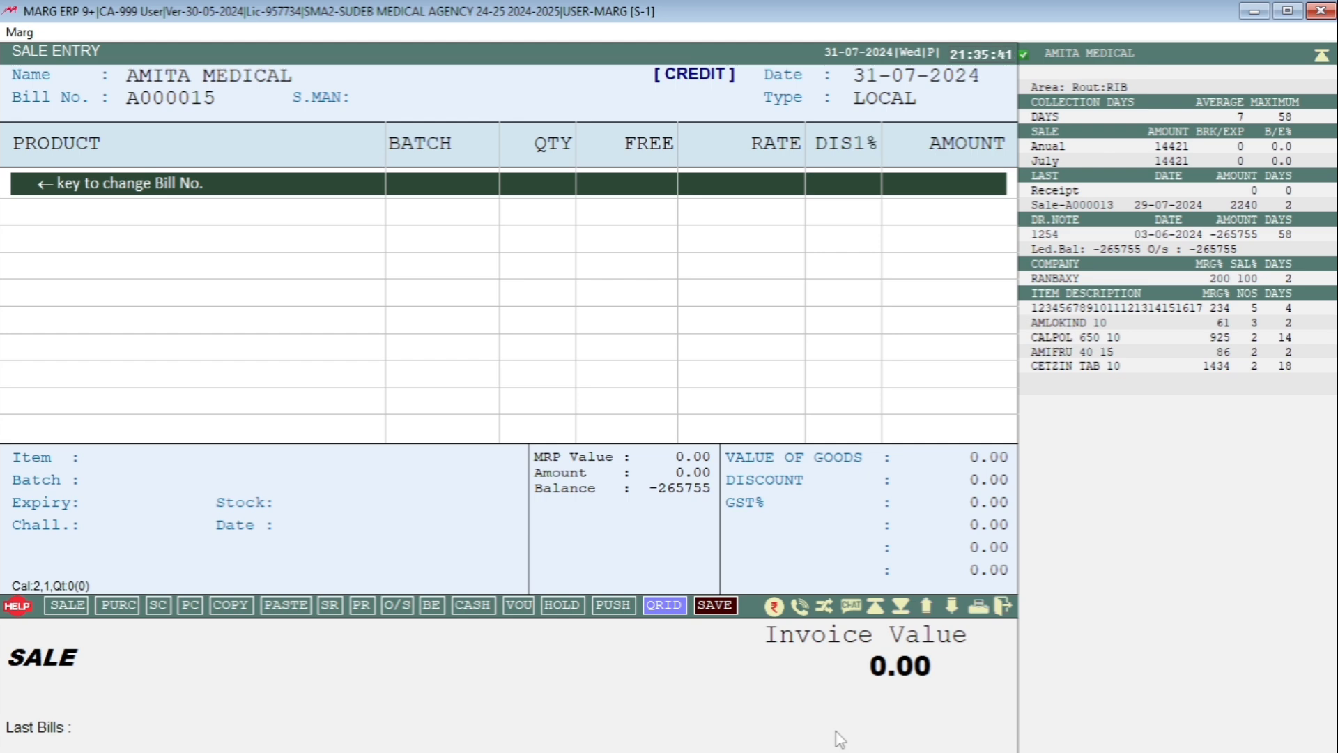
Enter a rate adjustment of 10 with the New option in the sale bill's header.
{"action": "key", "text": "Tab"}
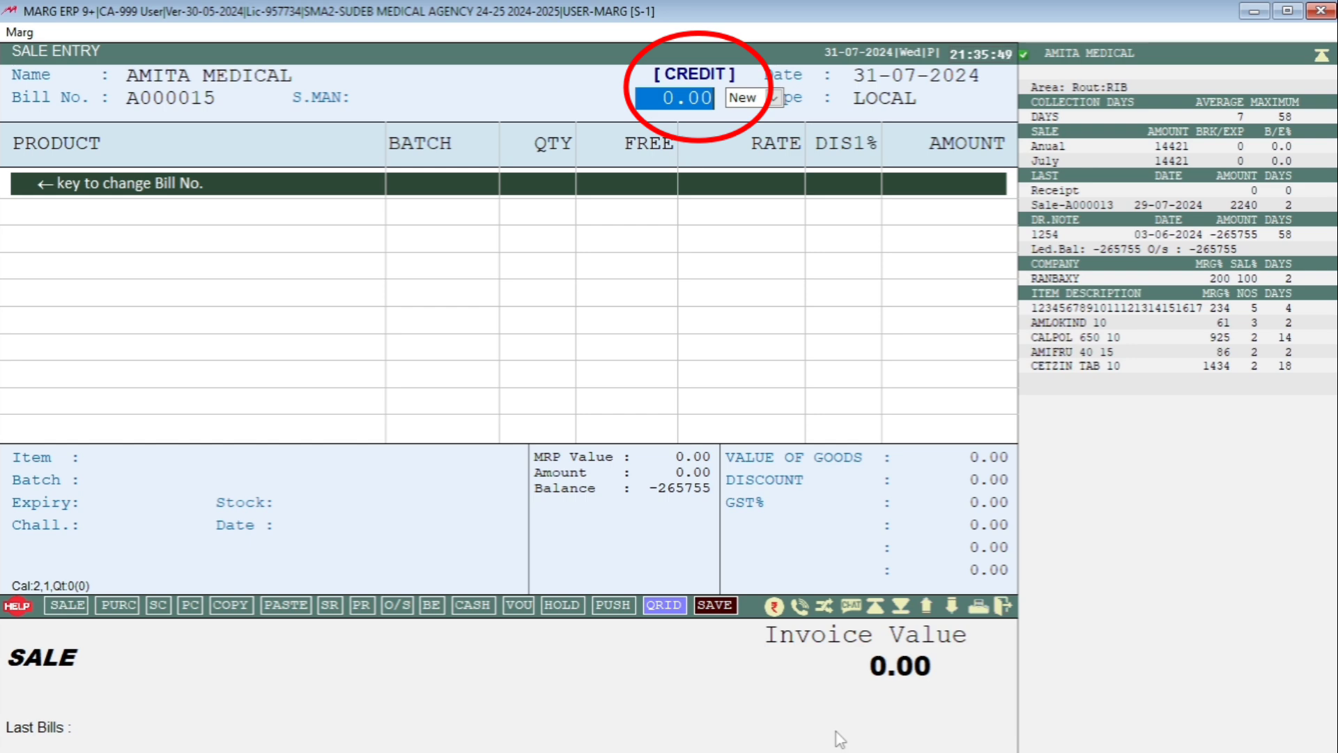
{"action": "type", "text": "10"}
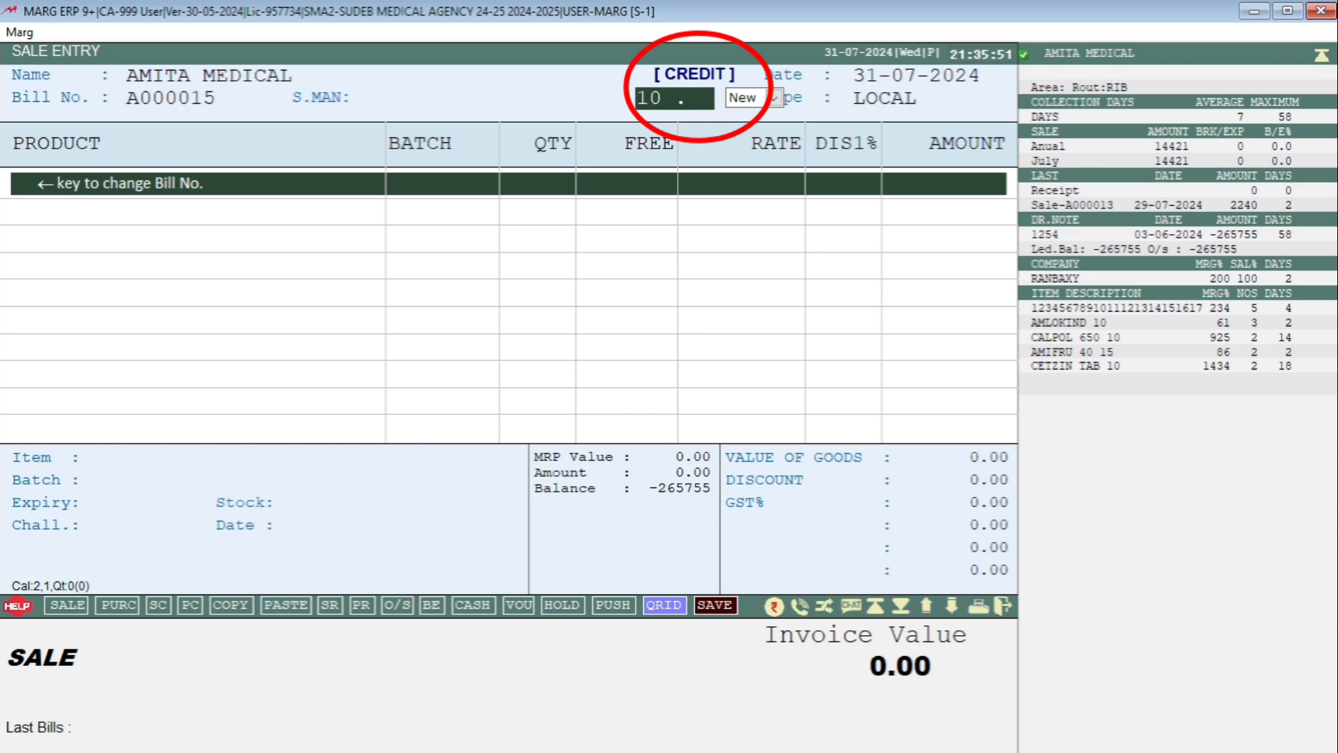
{"action": "key", "text": "Return"}
{"action": "key", "text": "Return"}
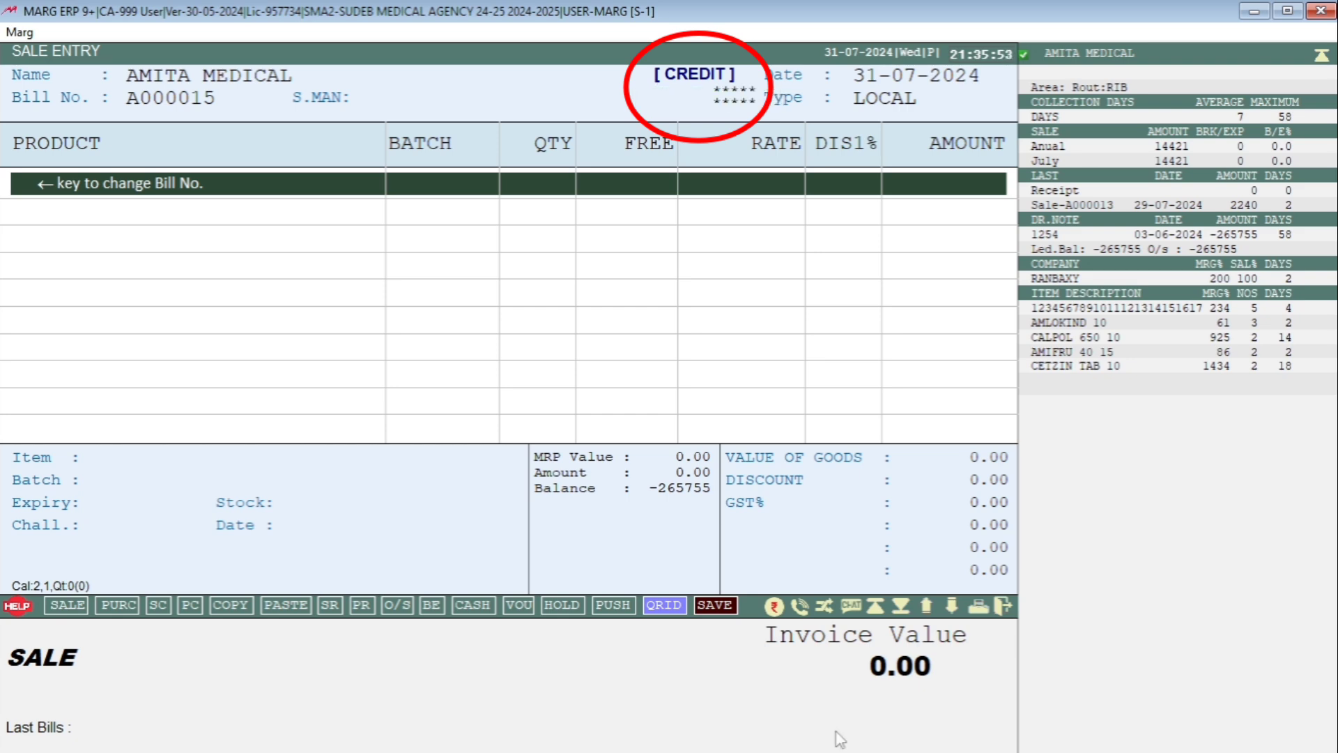
Open the item list for the bill and compare the Rate-A values from AMIFRU 40 15 to CETZIN TAB 10.
{"action": "key", "text": "Return"}
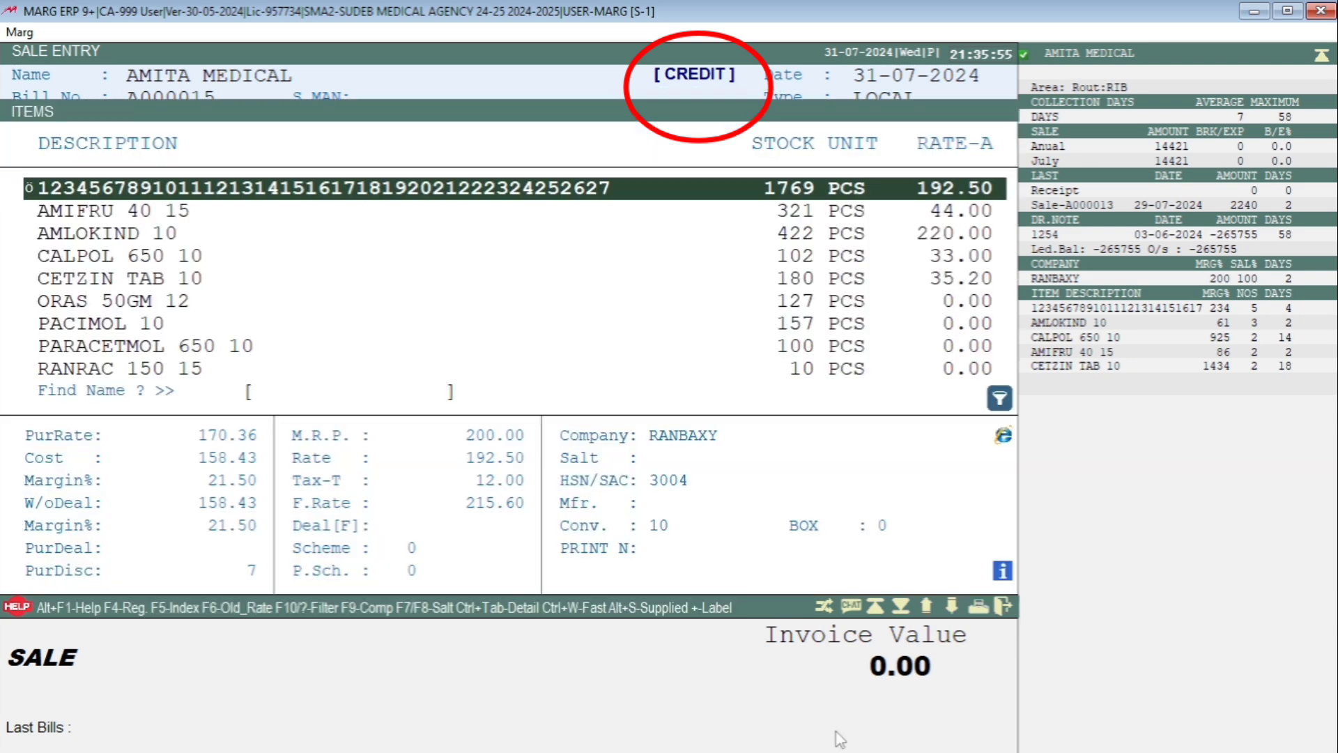
{"action": "key", "text": "Down"}
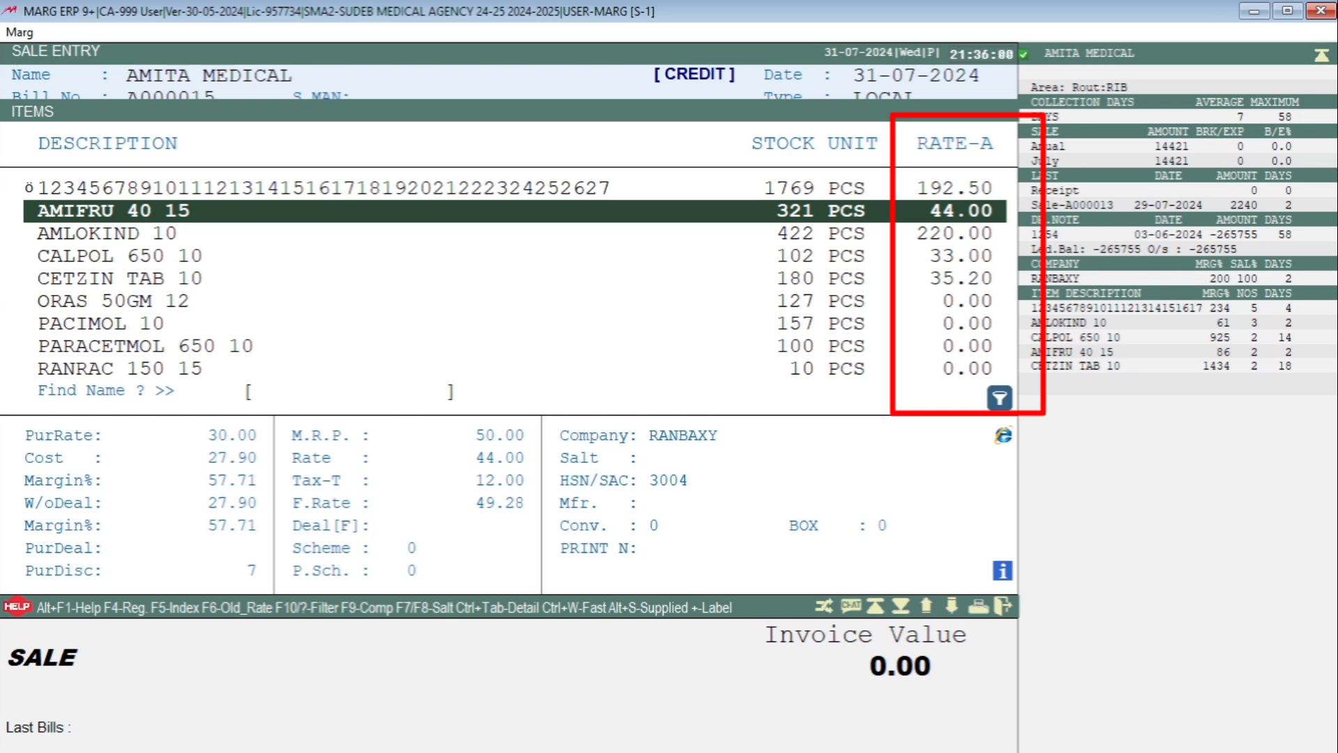
{"action": "key", "text": "Down"}
{"action": "key", "text": "Down"}
{"action": "key", "text": "Down"}
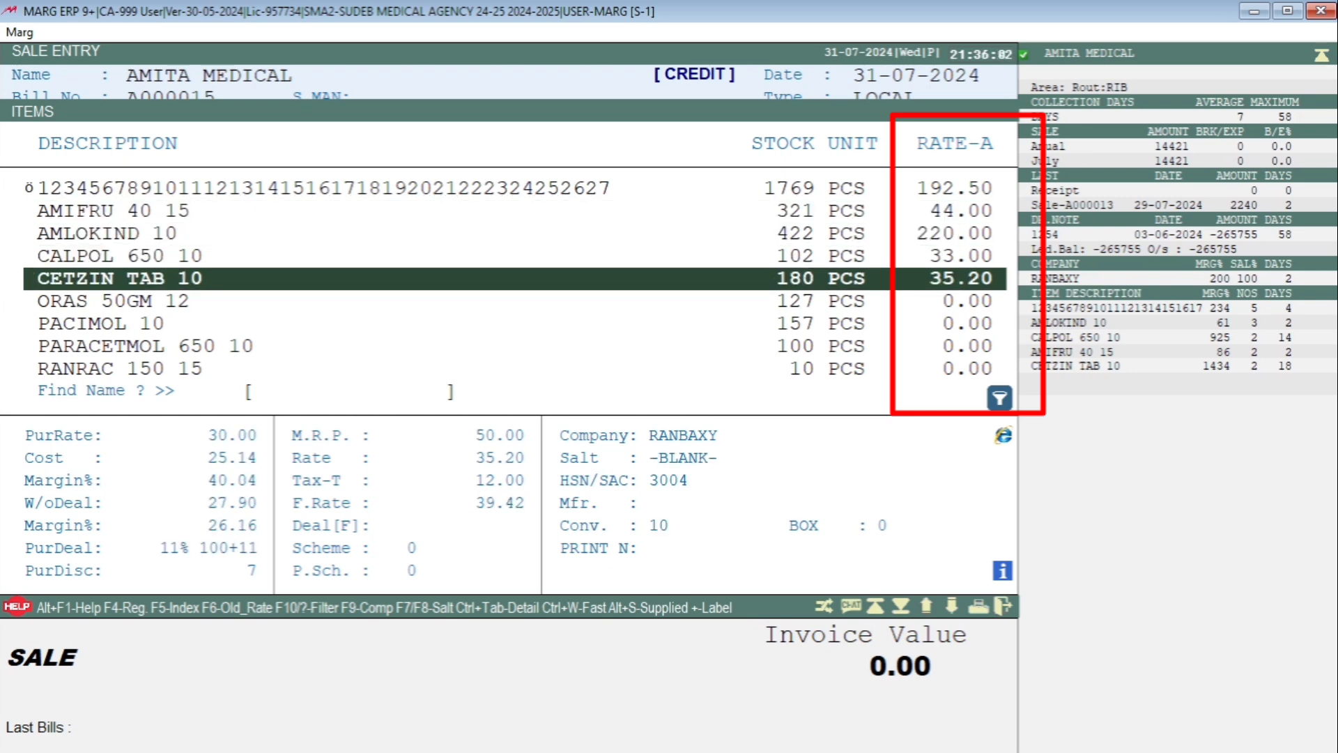
{"action": "key", "text": "Up"}
{"action": "key", "text": "Up"}
{"action": "key", "text": "Up"}
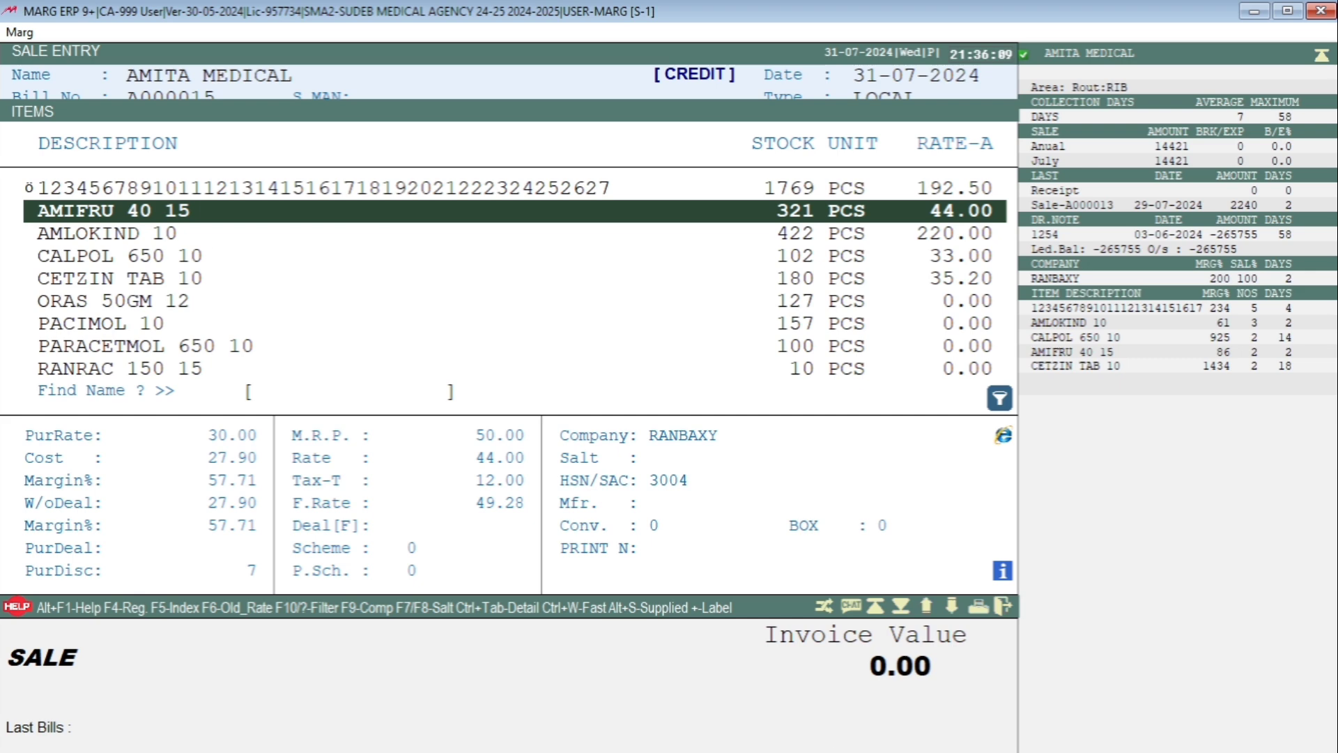
Open the stock register of AMIFRU 40 15 and its latest purchase bill from DURGA MEDICAL AGENCY.
{"action": "key", "text": "F4"}
{"action": "key", "text": "Return"}
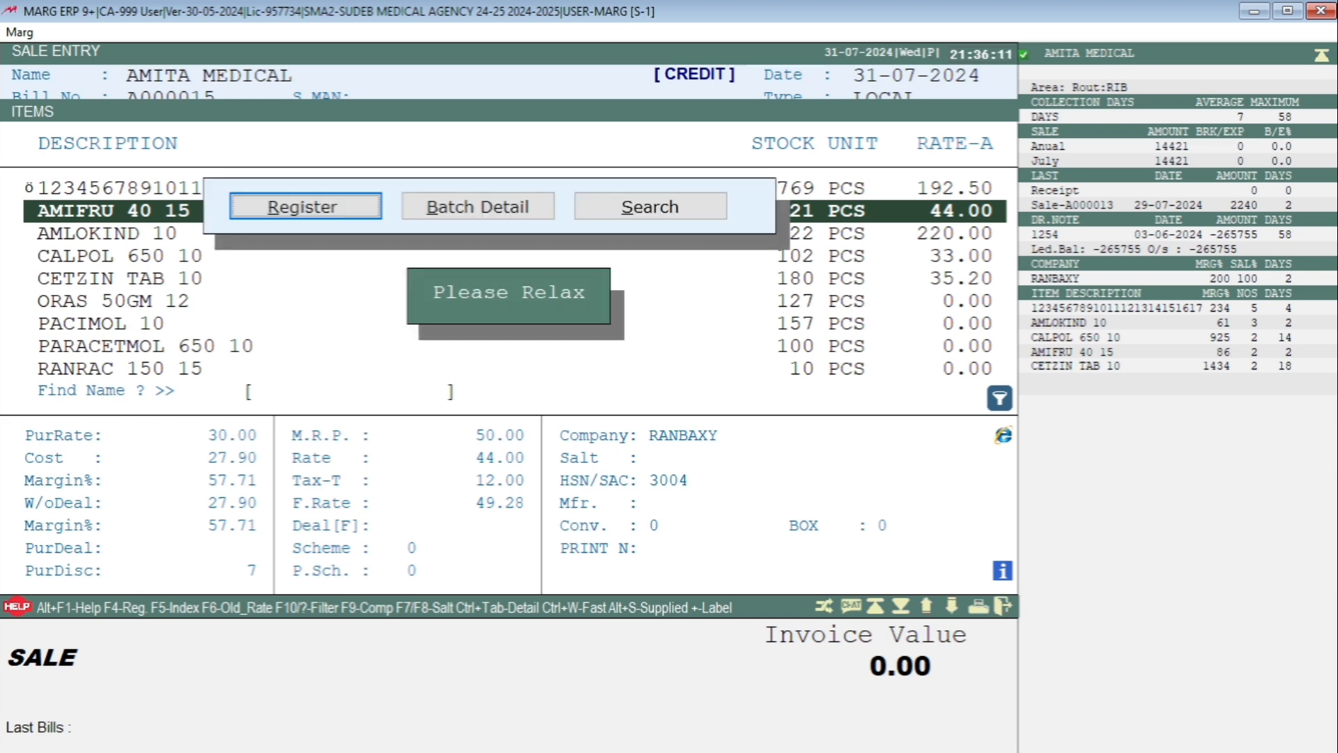
{"action": "key", "text": "Return"}
{"action": "key", "text": "Return"}
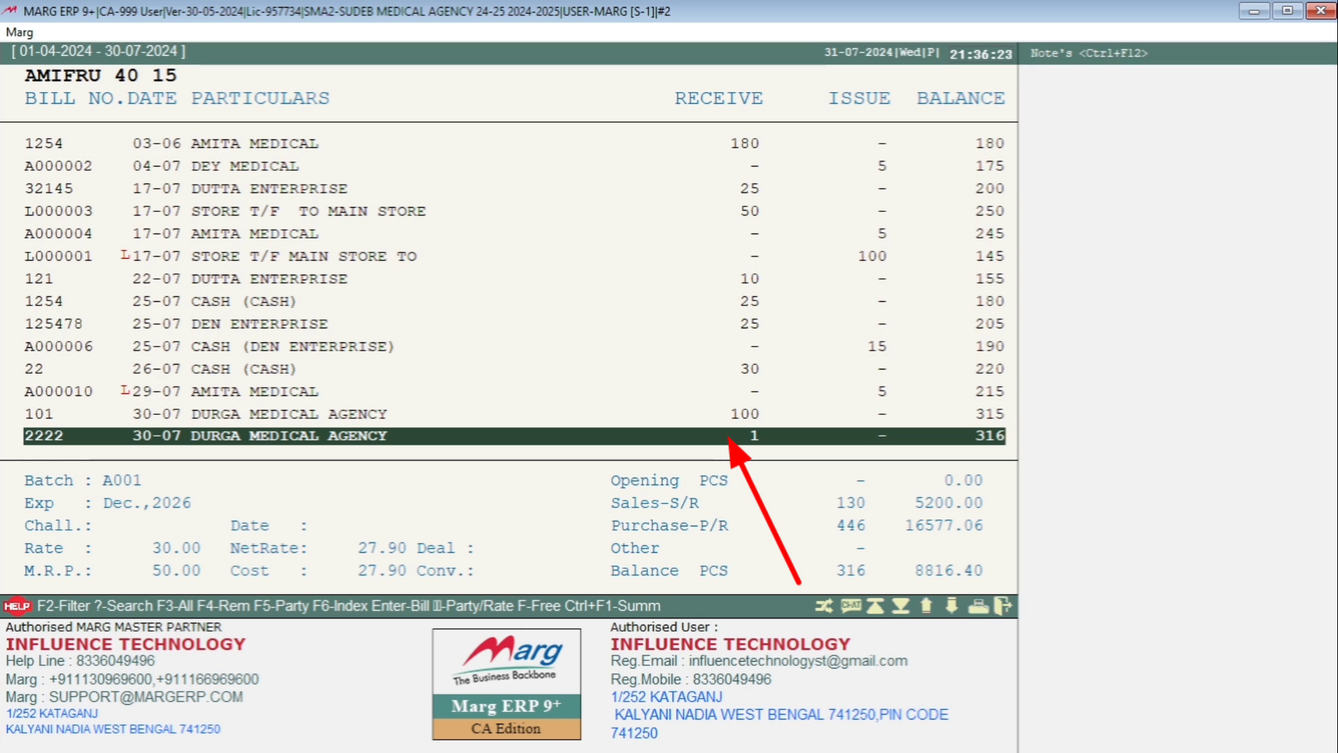
{"action": "key", "text": "Return"}
Go through the purchase bill's AMIFRU 40 15 line in modify mode to check the M.R.P. and Rate-A in its batch details.
{"action": "key", "text": "Right"}
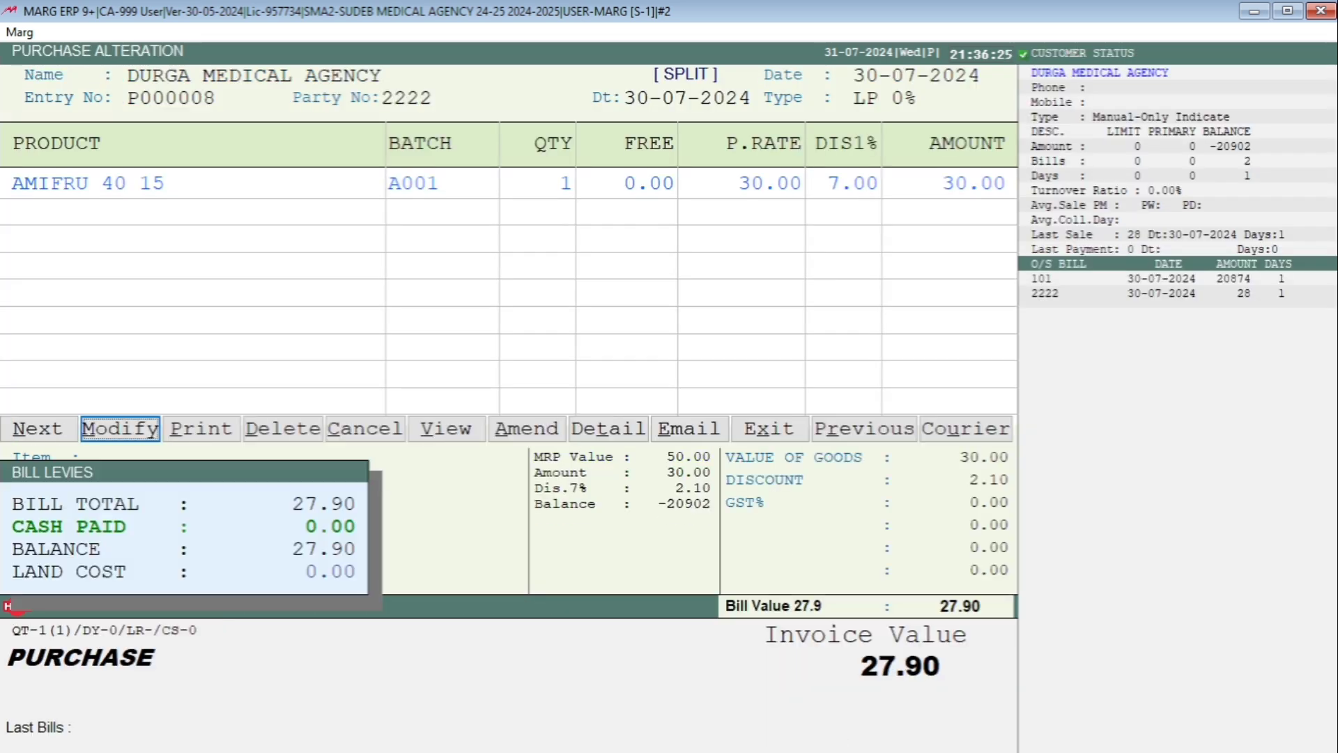
{"action": "key", "text": "Return"}
{"action": "key", "text": "Return"}
{"action": "key", "text": "Return"}
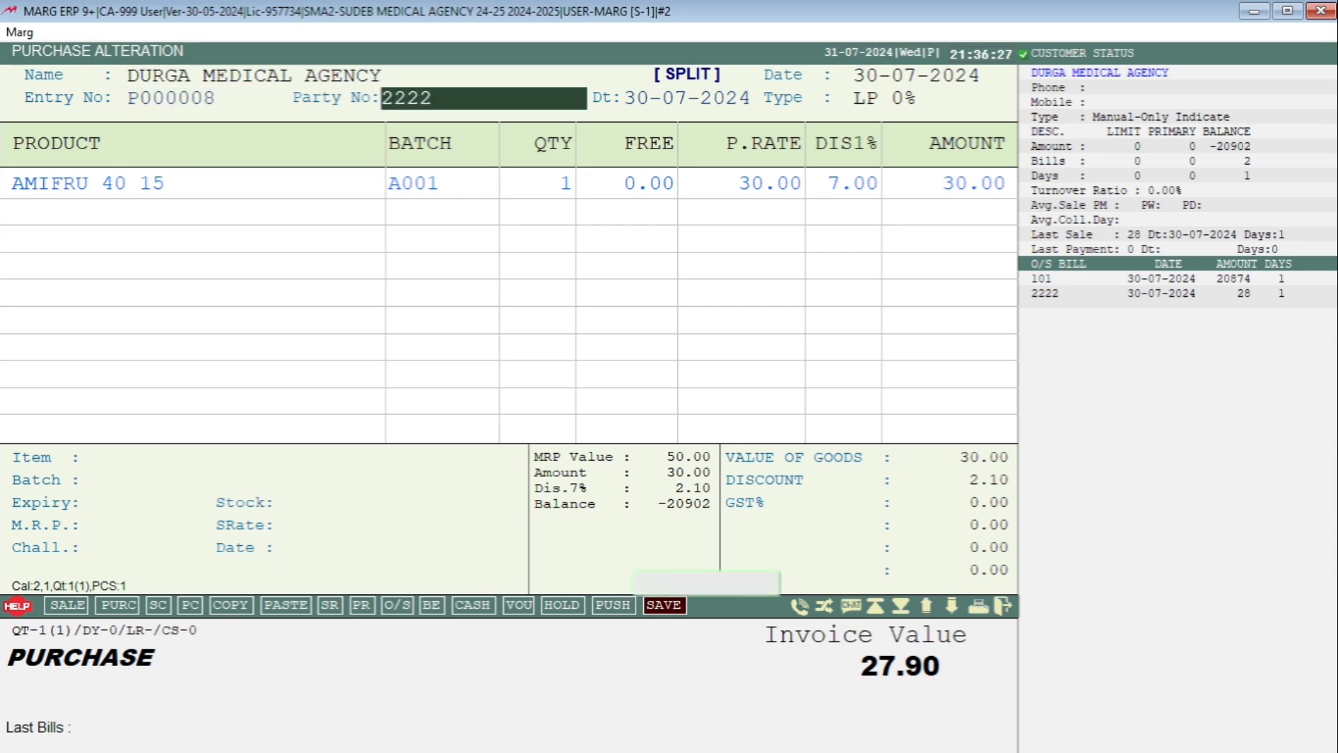
{"action": "key", "text": "Return"}
{"action": "key", "text": "Return"}
{"action": "key", "text": "Down"}
{"action": "key", "text": "Return"}
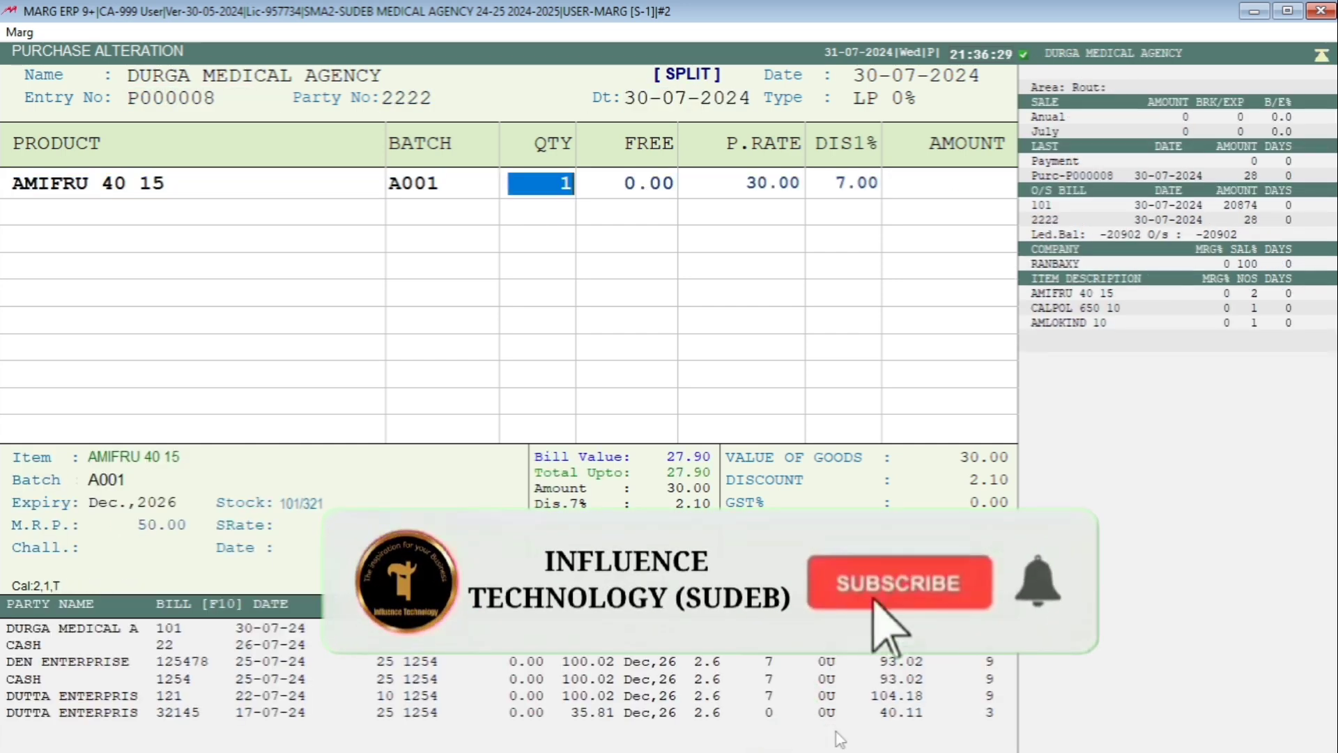
{"action": "key", "text": "Return"}
{"action": "key", "text": "Return"}
{"action": "key", "text": "Return"}
{"action": "key", "text": "Return"}
{"action": "key", "text": "Return"}
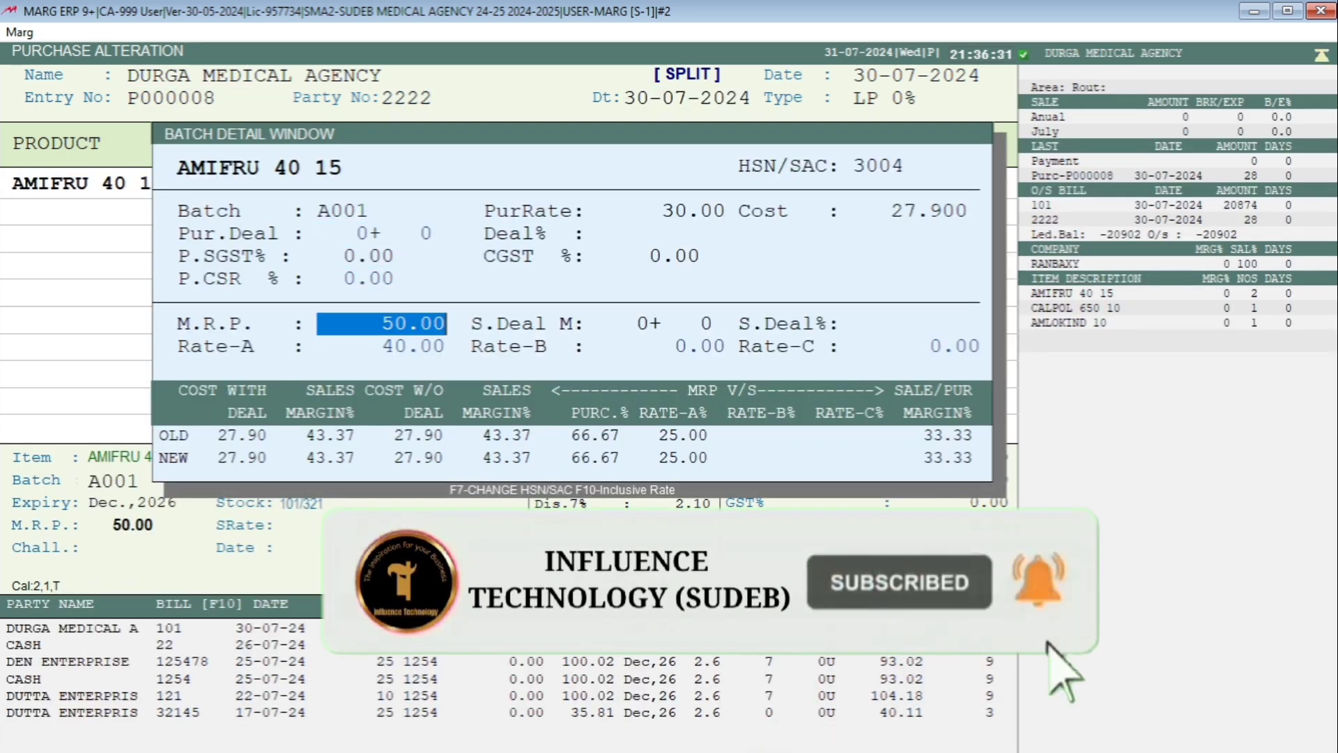
{"action": "key", "text": "Return"}
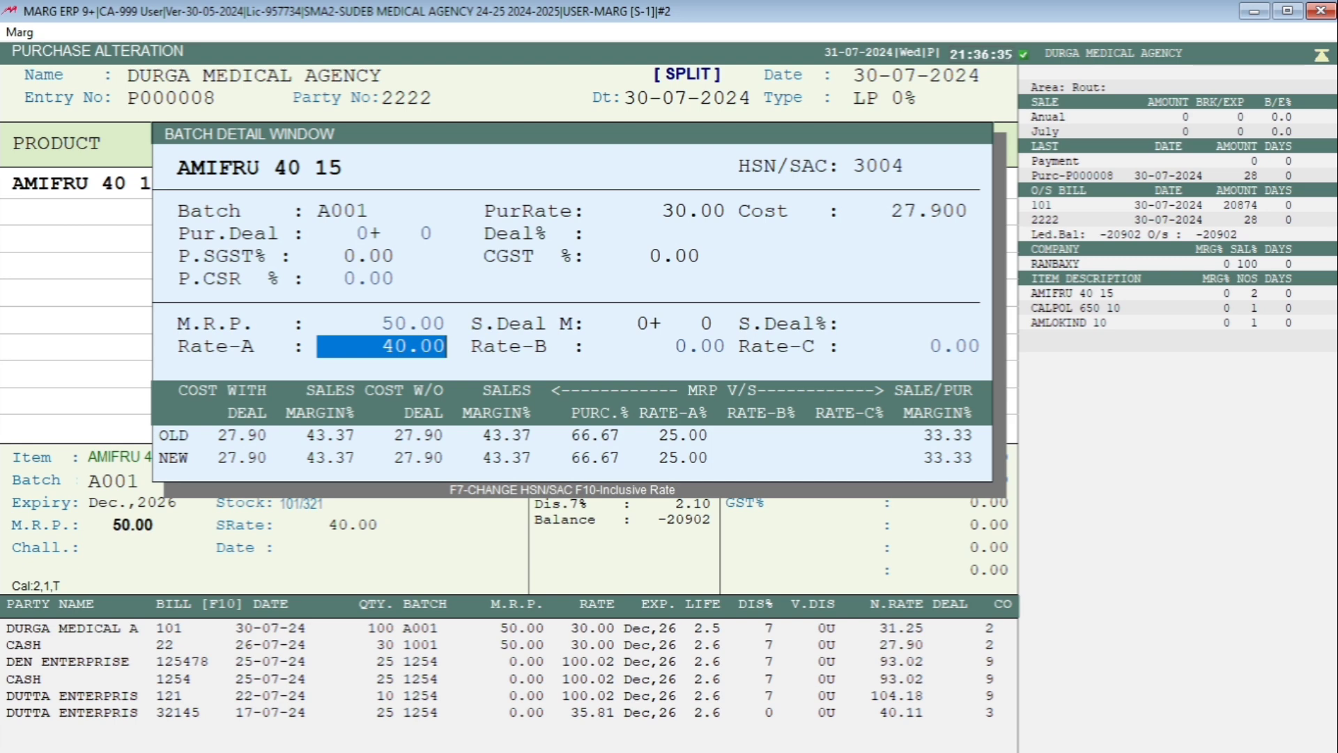
{"action": "key", "text": "Return"}
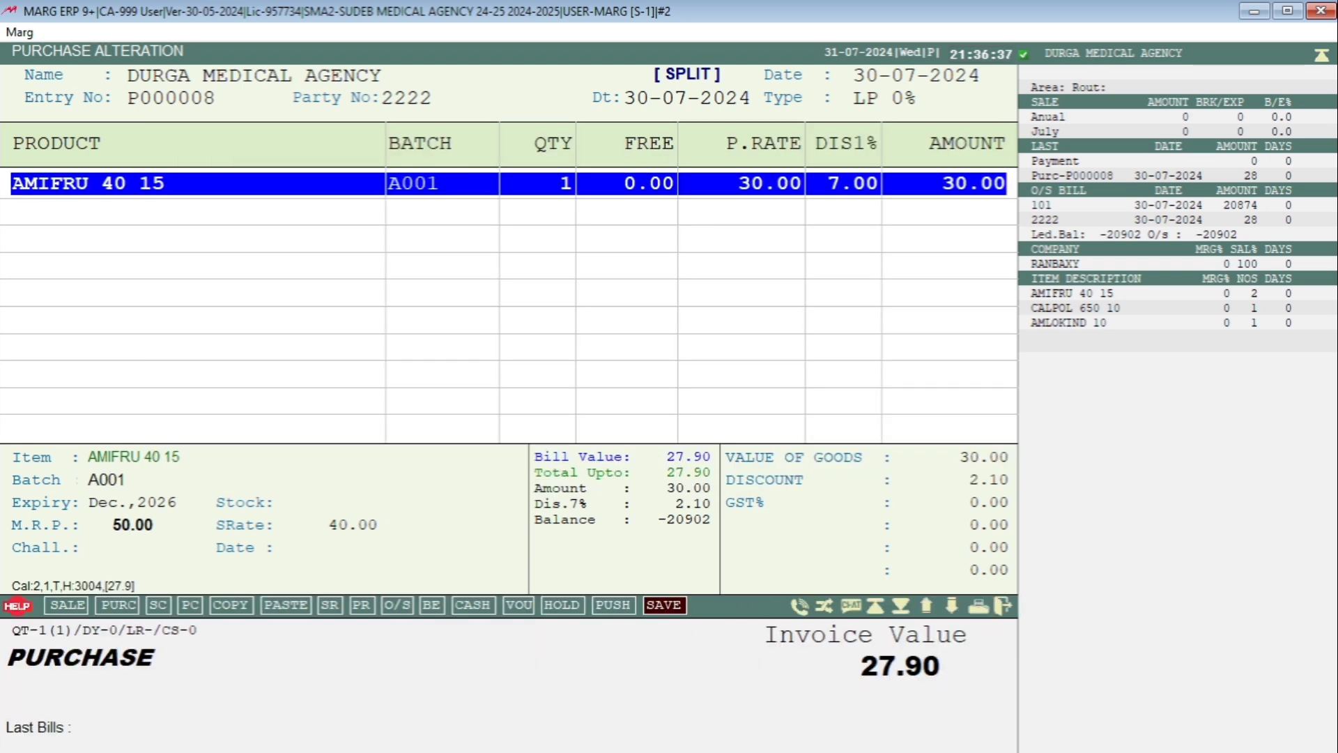
Exit the purchase bill without saving and return to the sale bill's item list.
{"action": "key", "text": "Escape"}
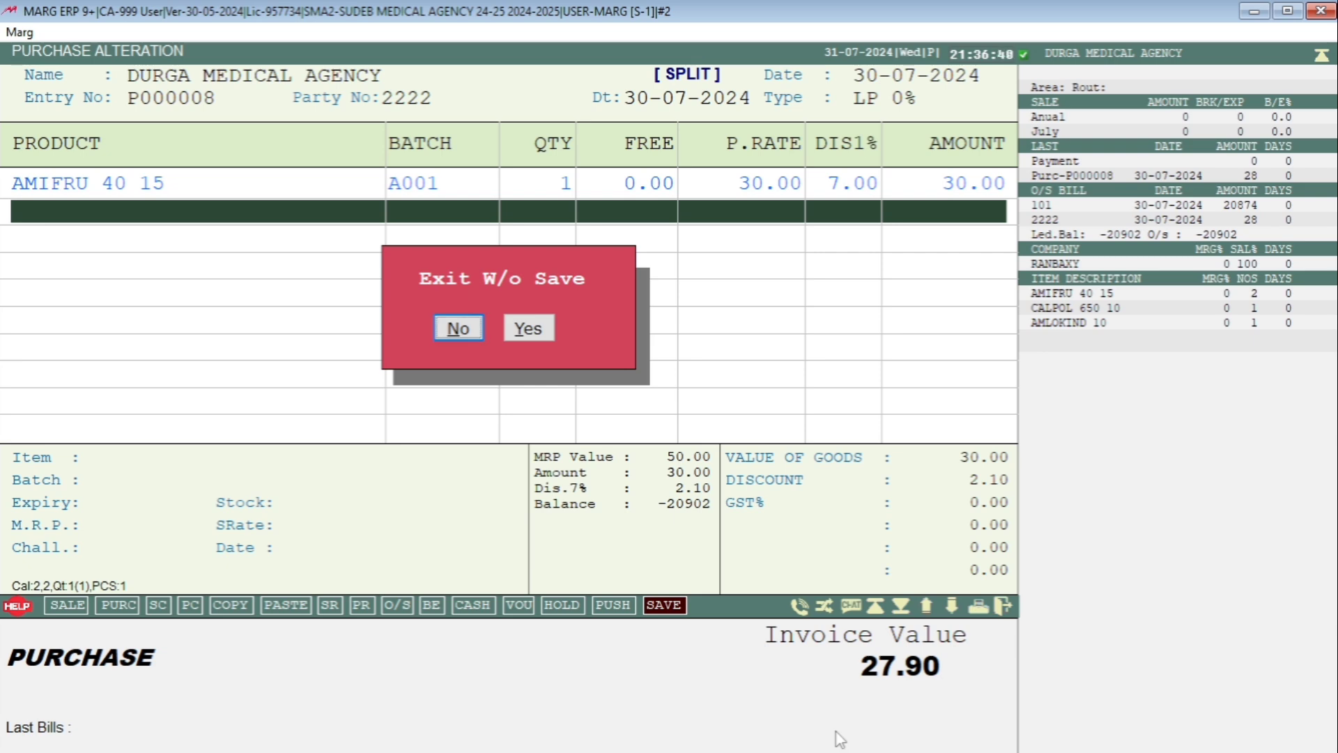
{"action": "key", "text": "Right"}
{"action": "key", "text": "Return"}
{"action": "key", "text": "Escape"}
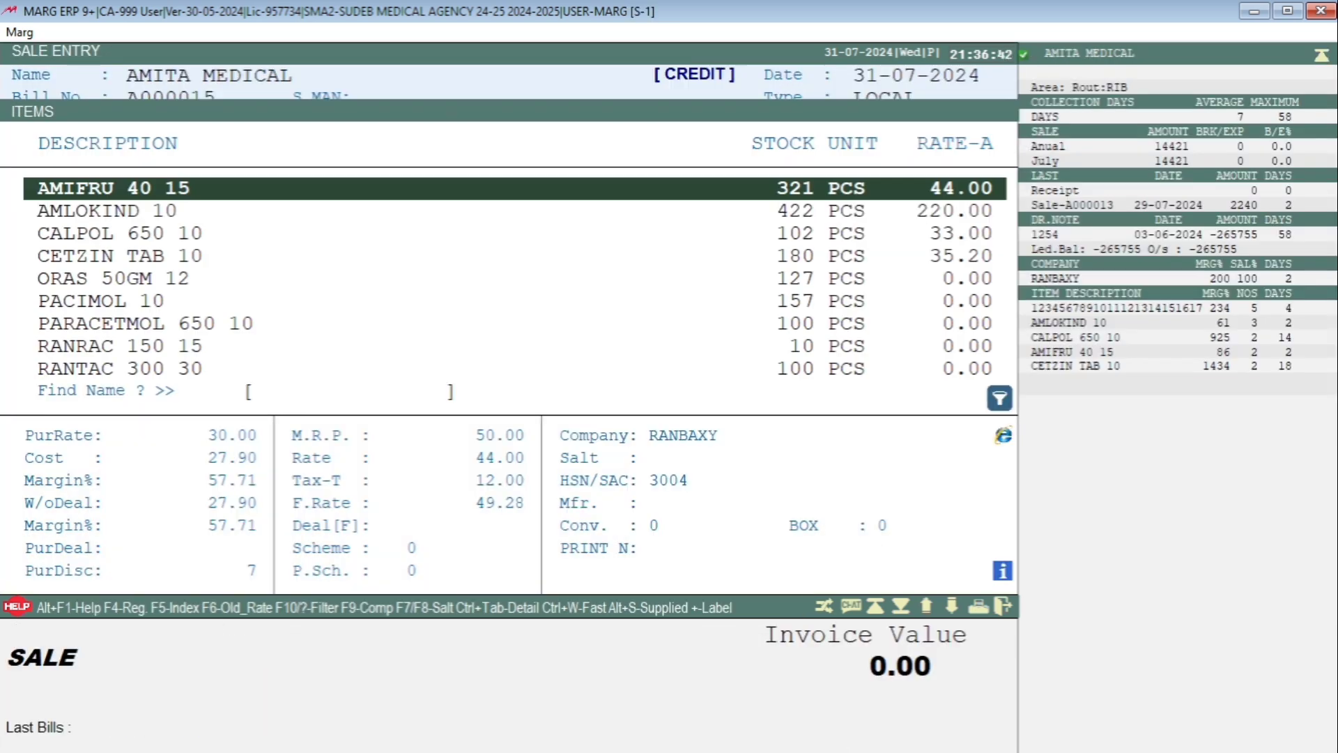
Leave the item list and restart the credit sale bill for AMITA MEDICAL.
{"action": "key", "text": "Escape"}
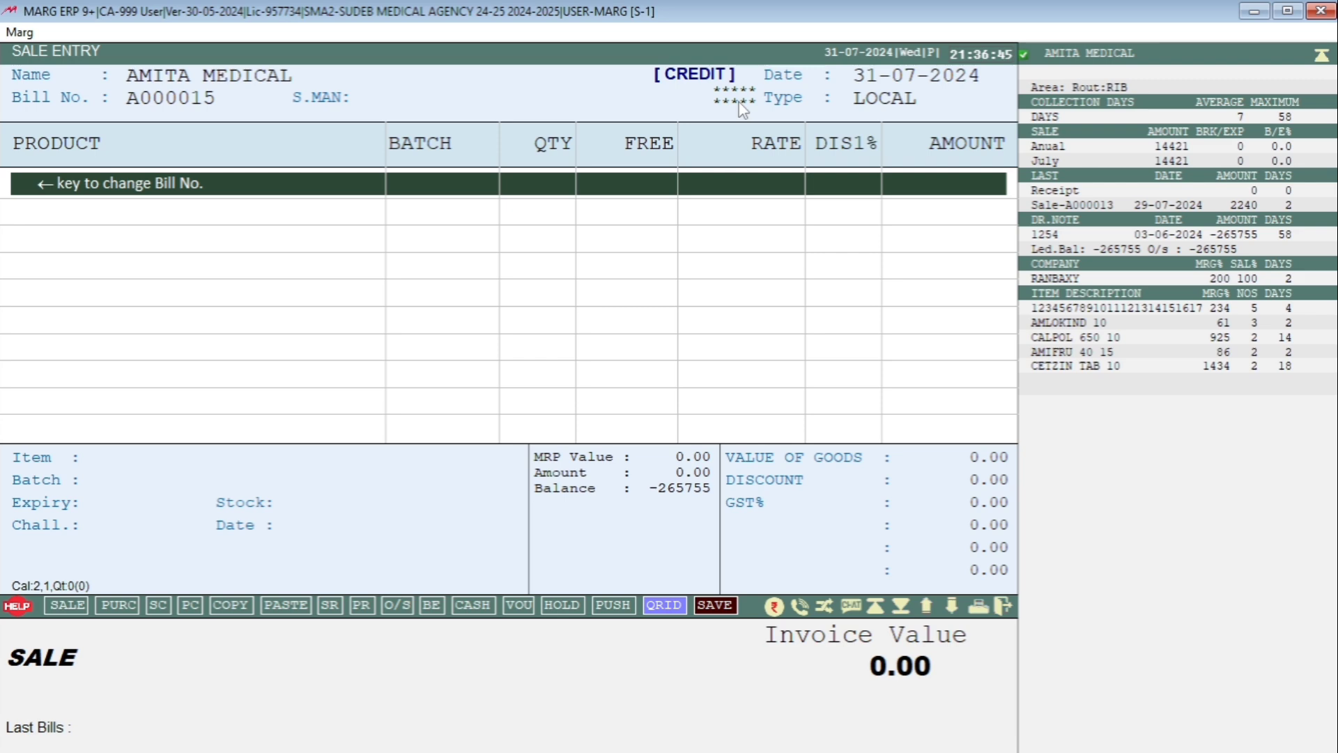
{"action": "key", "text": "Escape"}
{"action": "key", "text": "Return"}
{"action": "key", "text": "Return"}
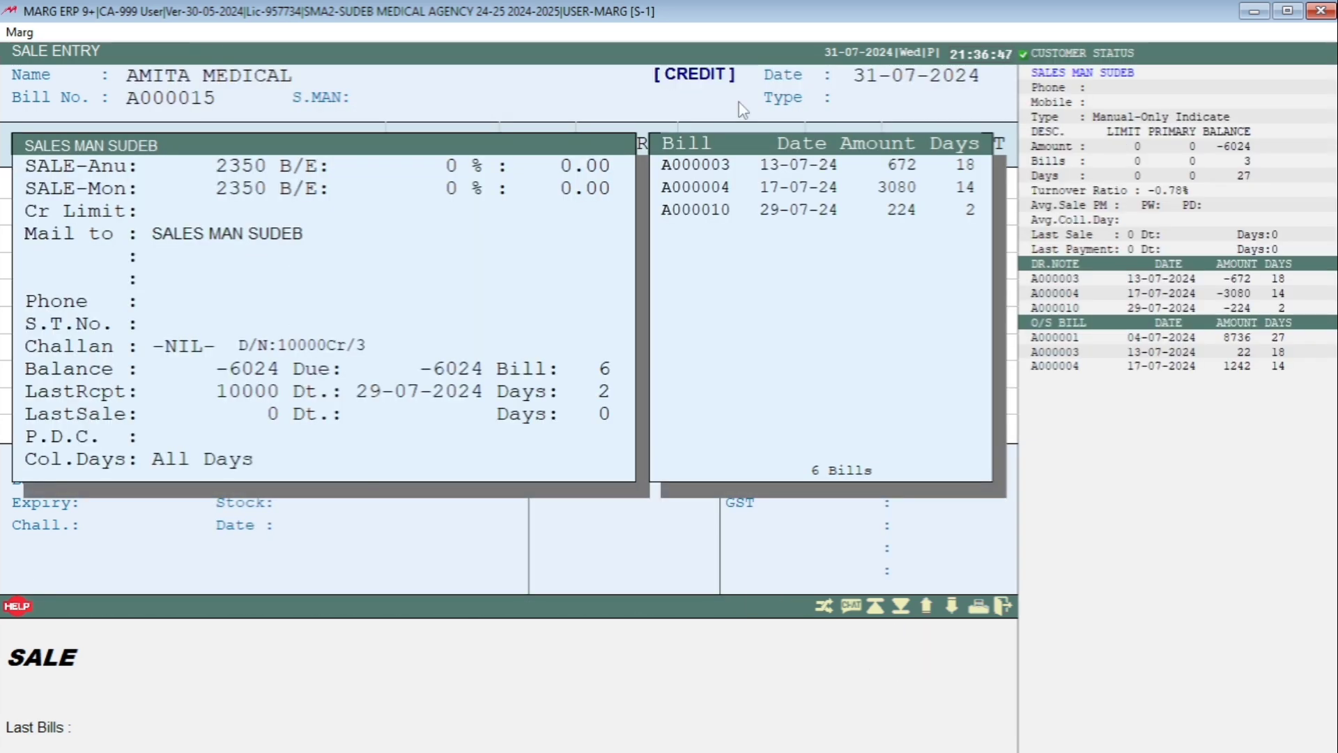
{"action": "key", "text": "Return"}
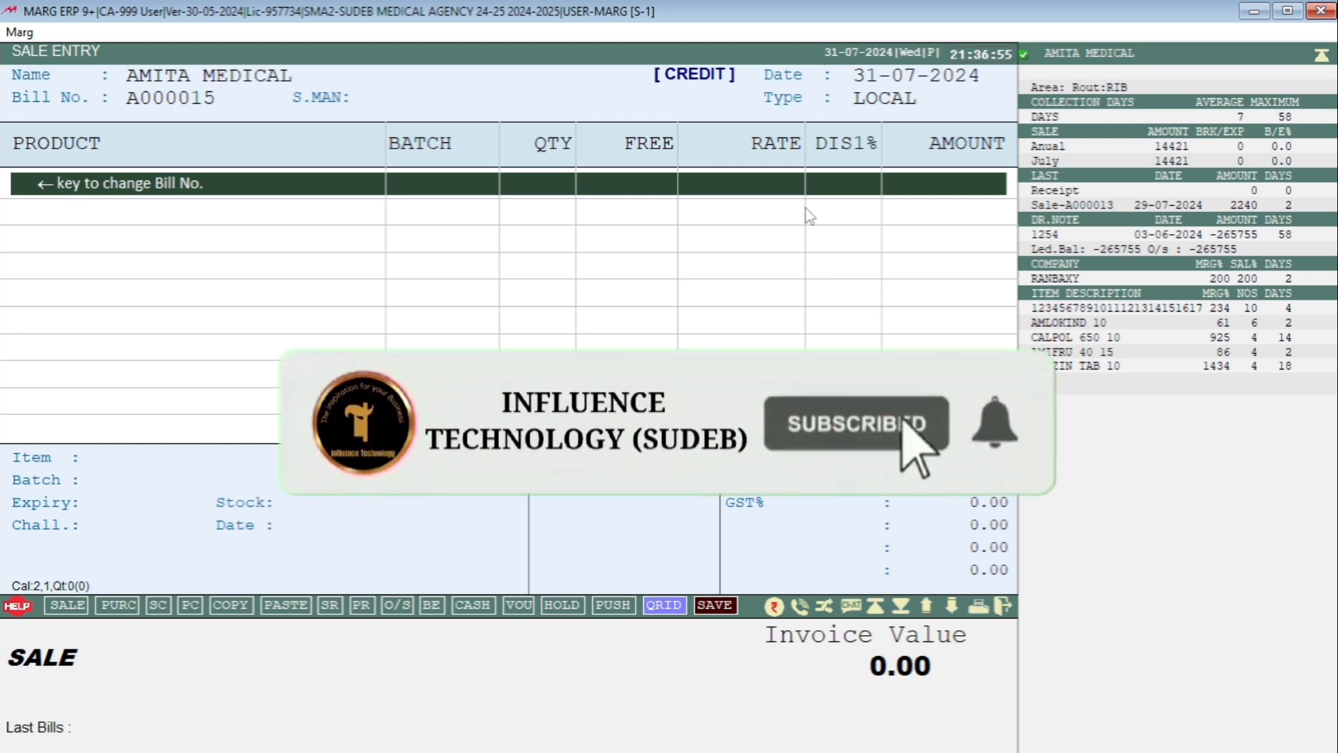
Enter a rate adjustment of 20 with the New option in the sale bill's header.
{"action": "key", "text": "Return"}
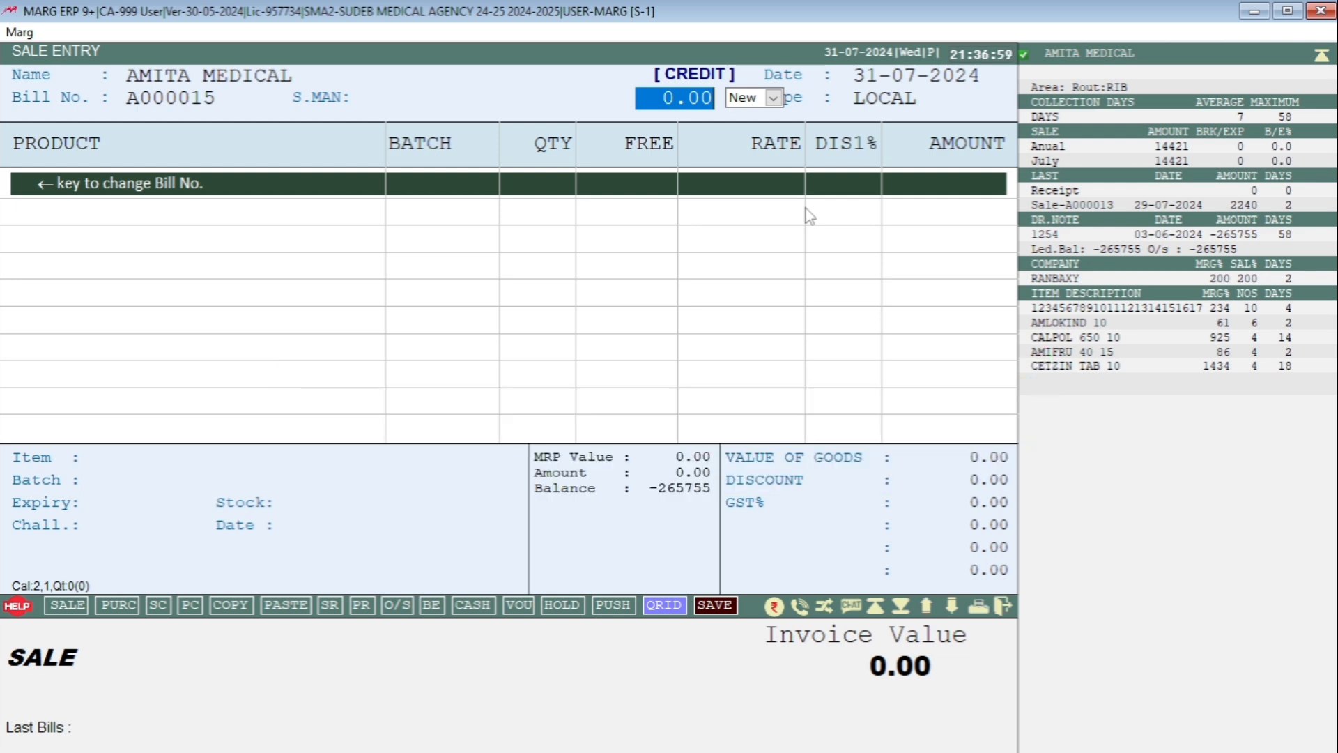
{"action": "type", "text": "20"}
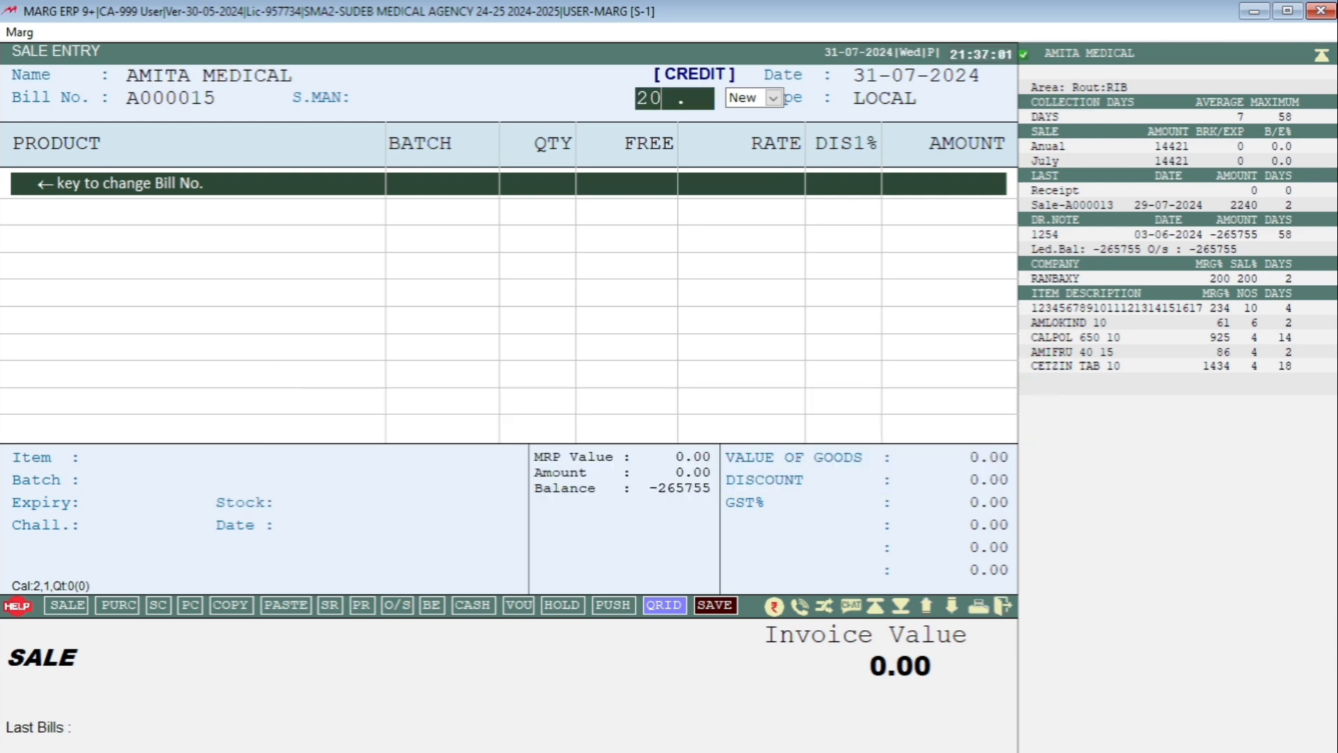
{"action": "key", "text": "Return"}
{"action": "key", "text": "Return"}
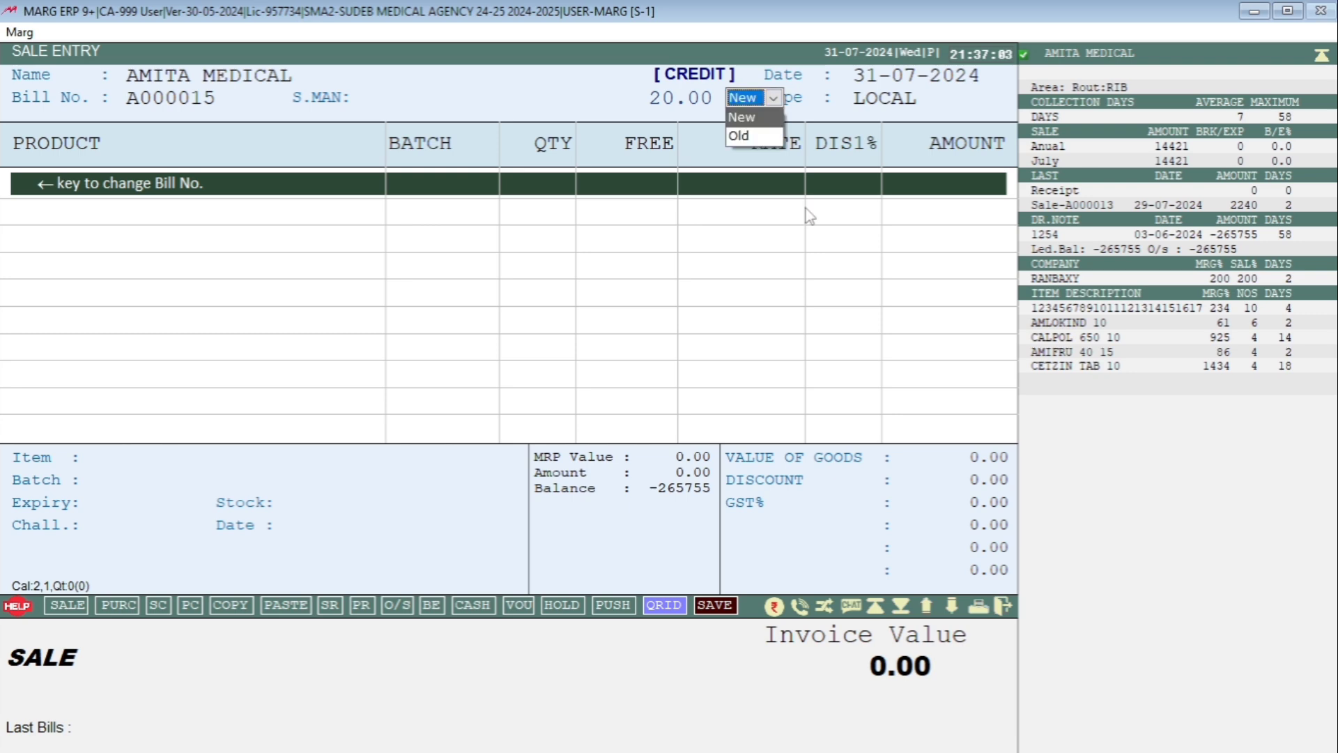
{"action": "key", "text": "Return"}
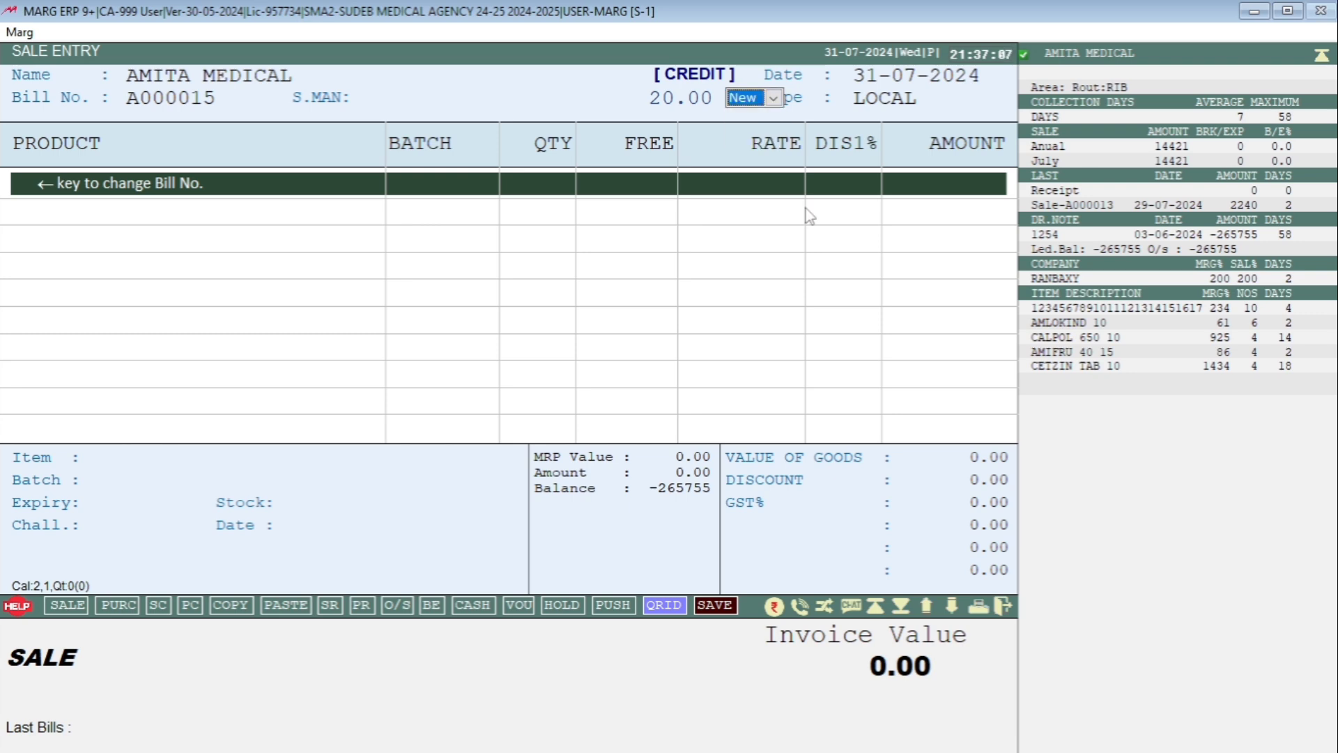
{"action": "key", "text": "Return"}
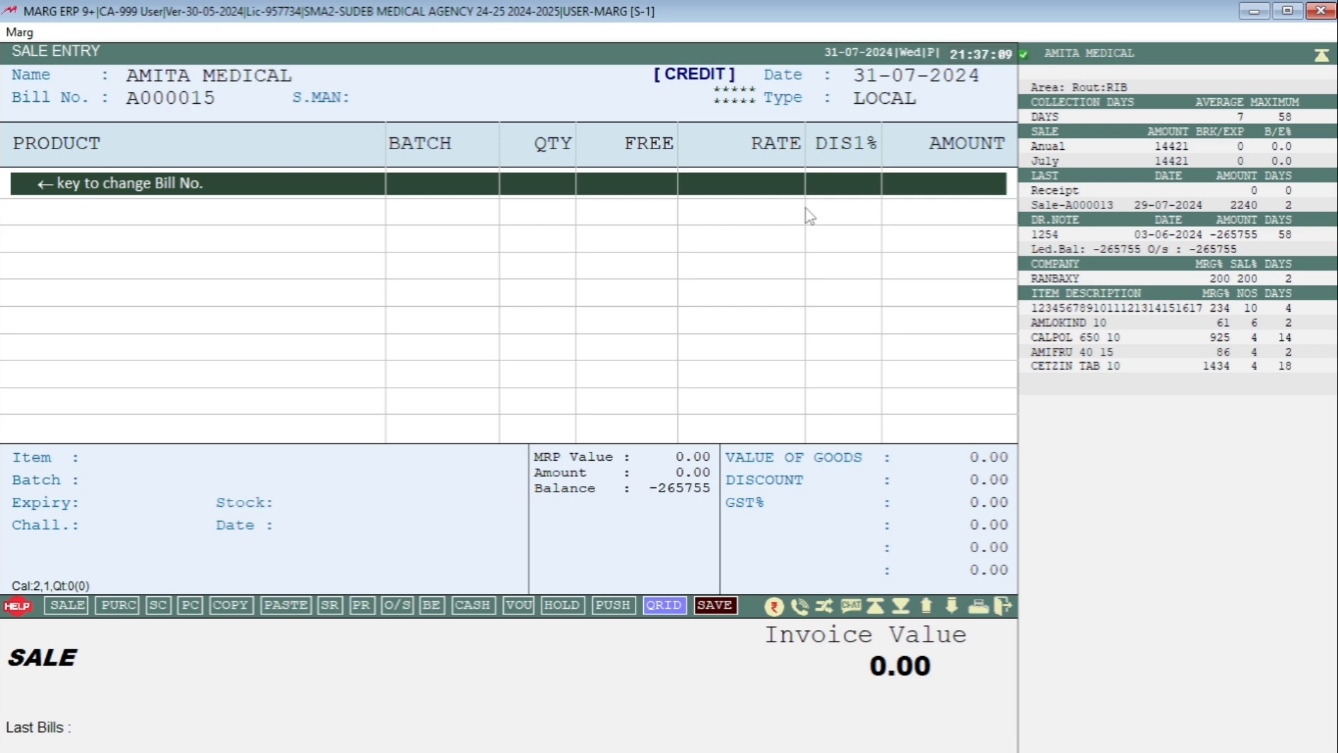
Check AMIFRU 40 15's Rate-A in the item list by calculating 40 plus 20% on the calculator.
{"action": "key", "text": "Return"}
{"action": "key", "text": "Down"}
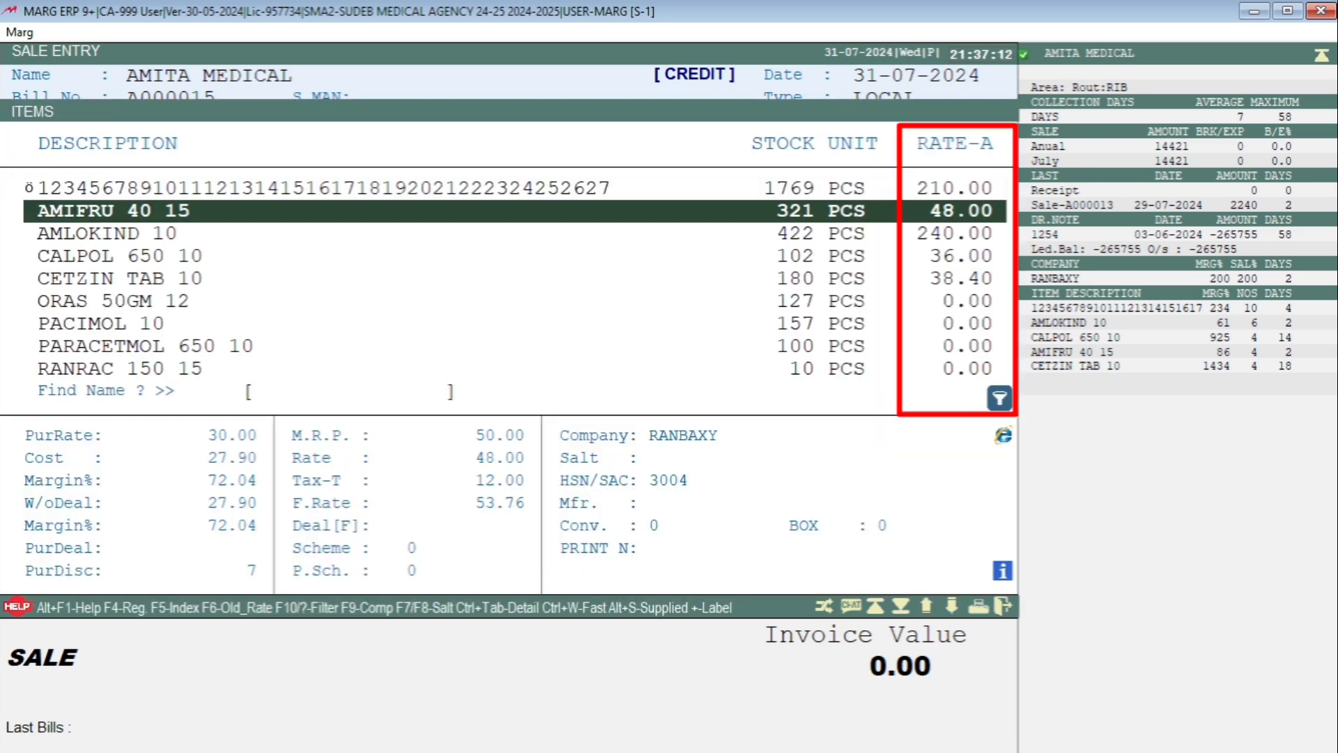
{"action": "key", "text": "F12"}
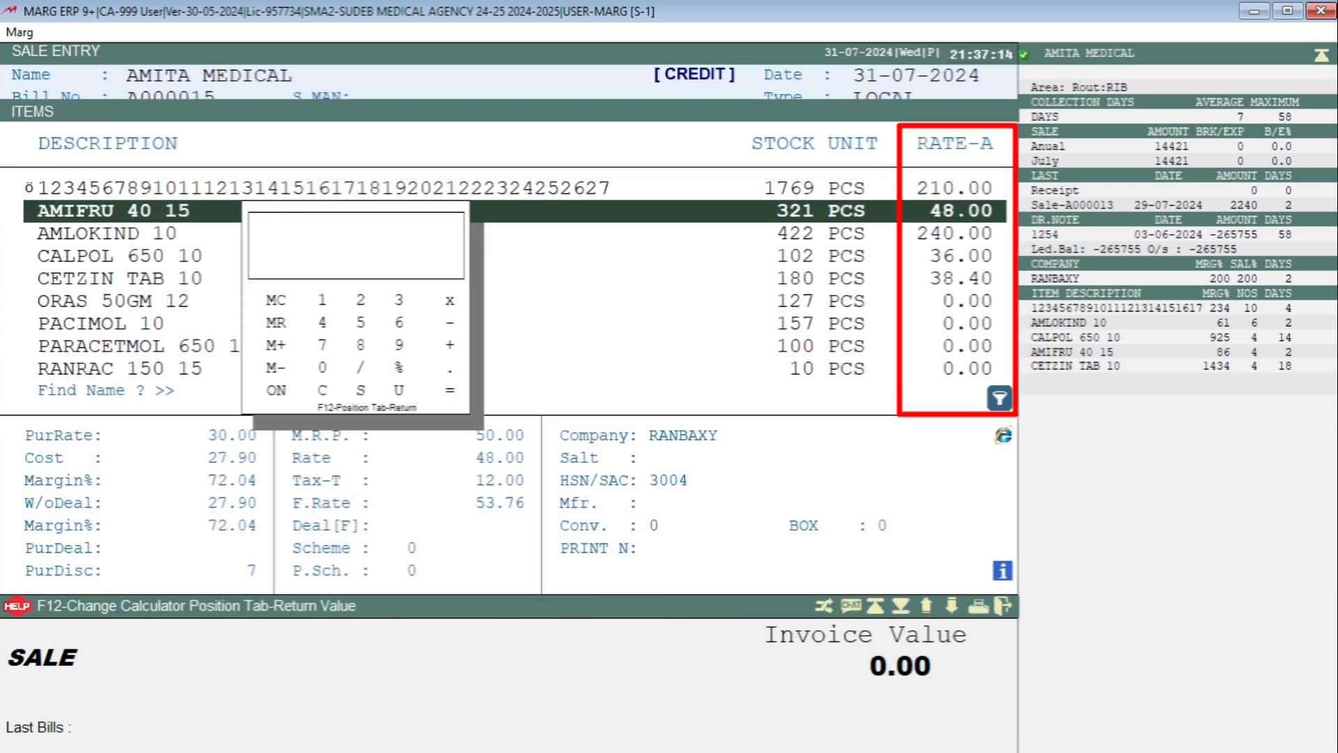
{"action": "type", "text": "40+"}
{"action": "type", "text": "0%"}
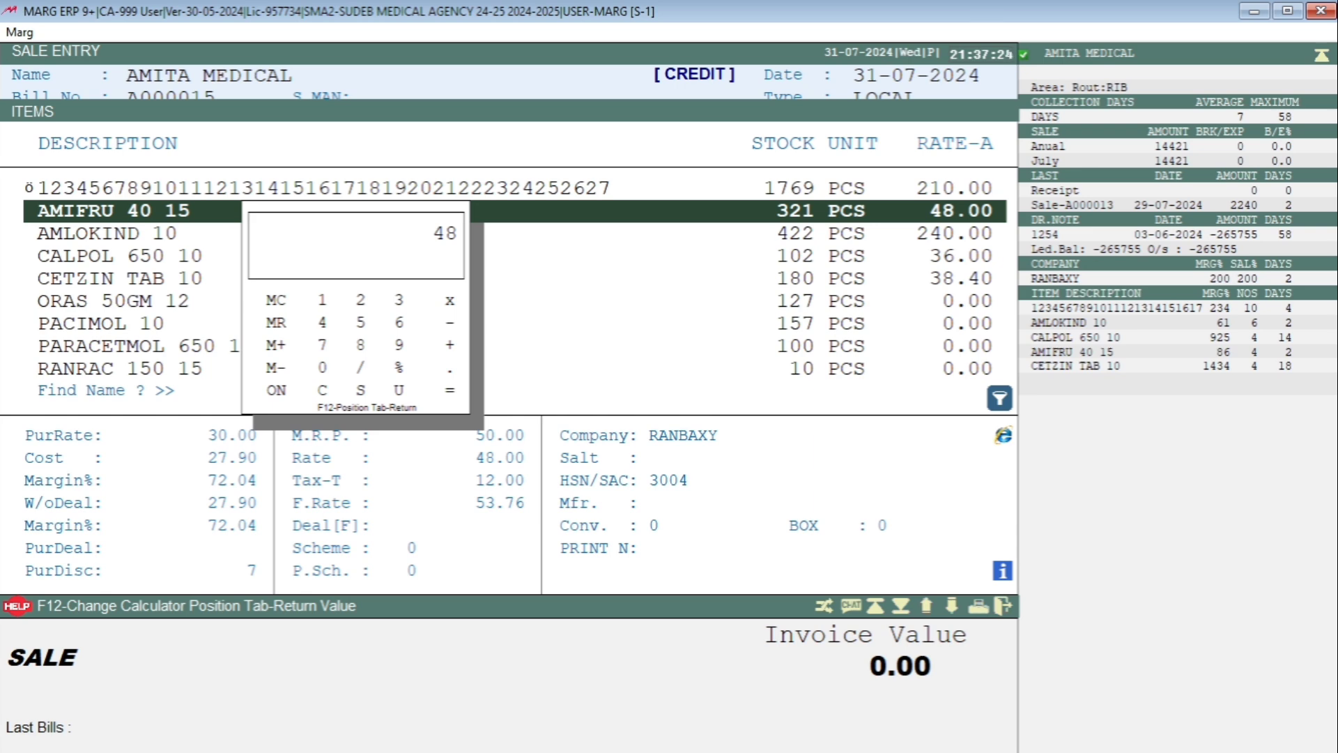
{"action": "key", "text": "Escape"}
{"action": "key", "text": "Escape"}
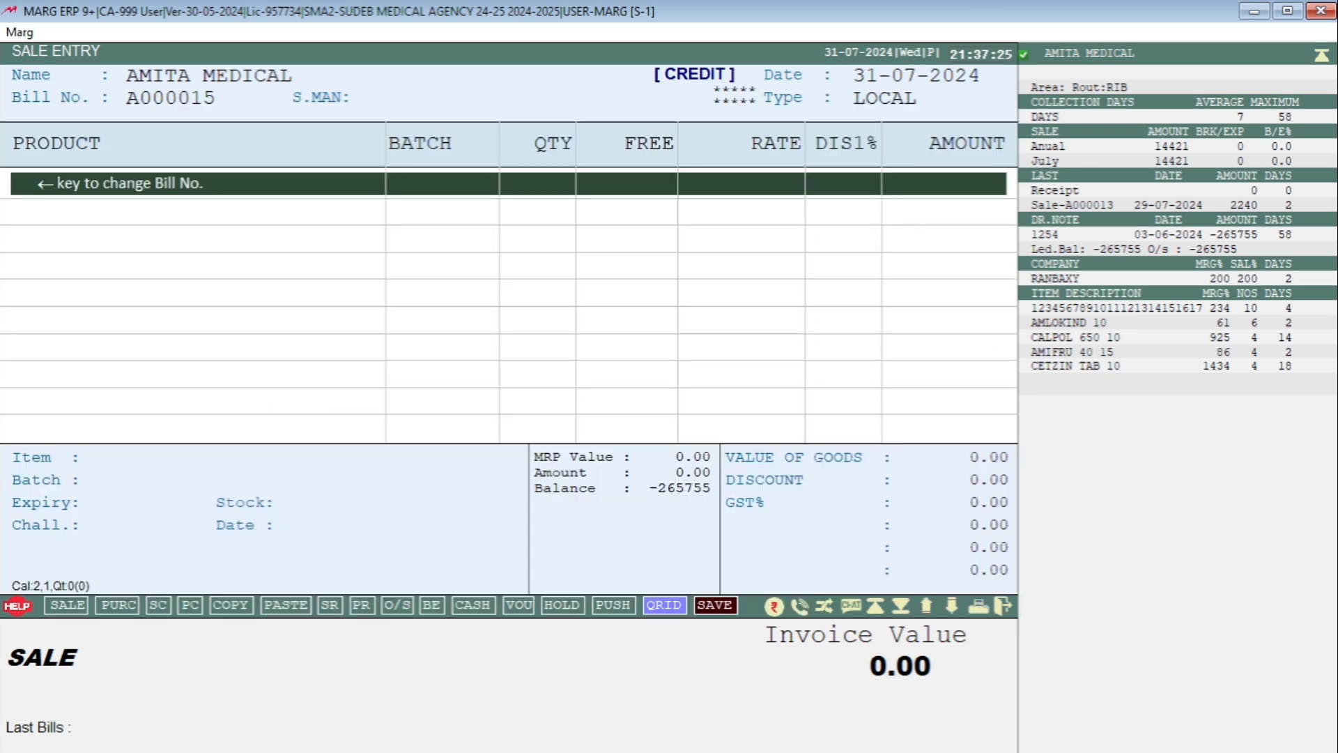
Add AMIFRU 40 15 from batch 1254 to the bill with a quantity of 1.
{"action": "key", "text": "Return"}
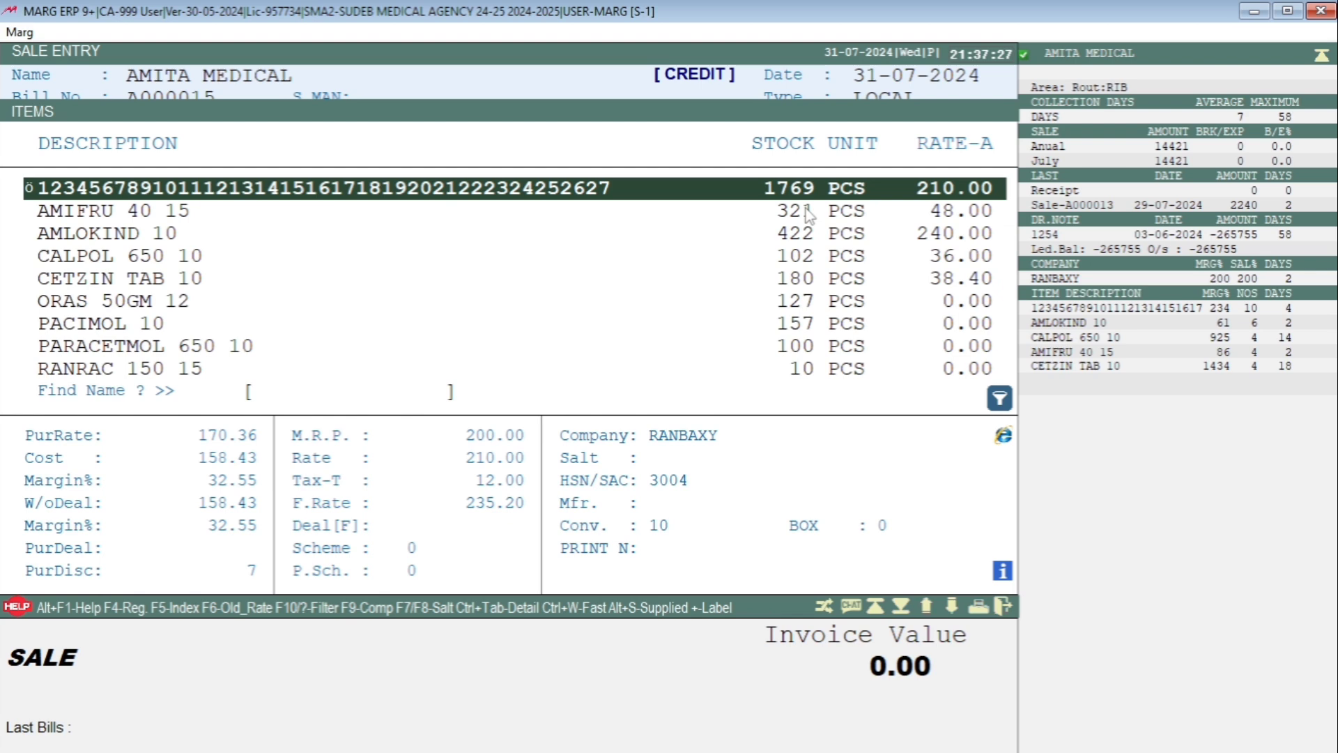
{"action": "key", "text": "Down"}
{"action": "key", "text": "Down"}
{"action": "key", "text": "Up"}
{"action": "key", "text": "Return"}
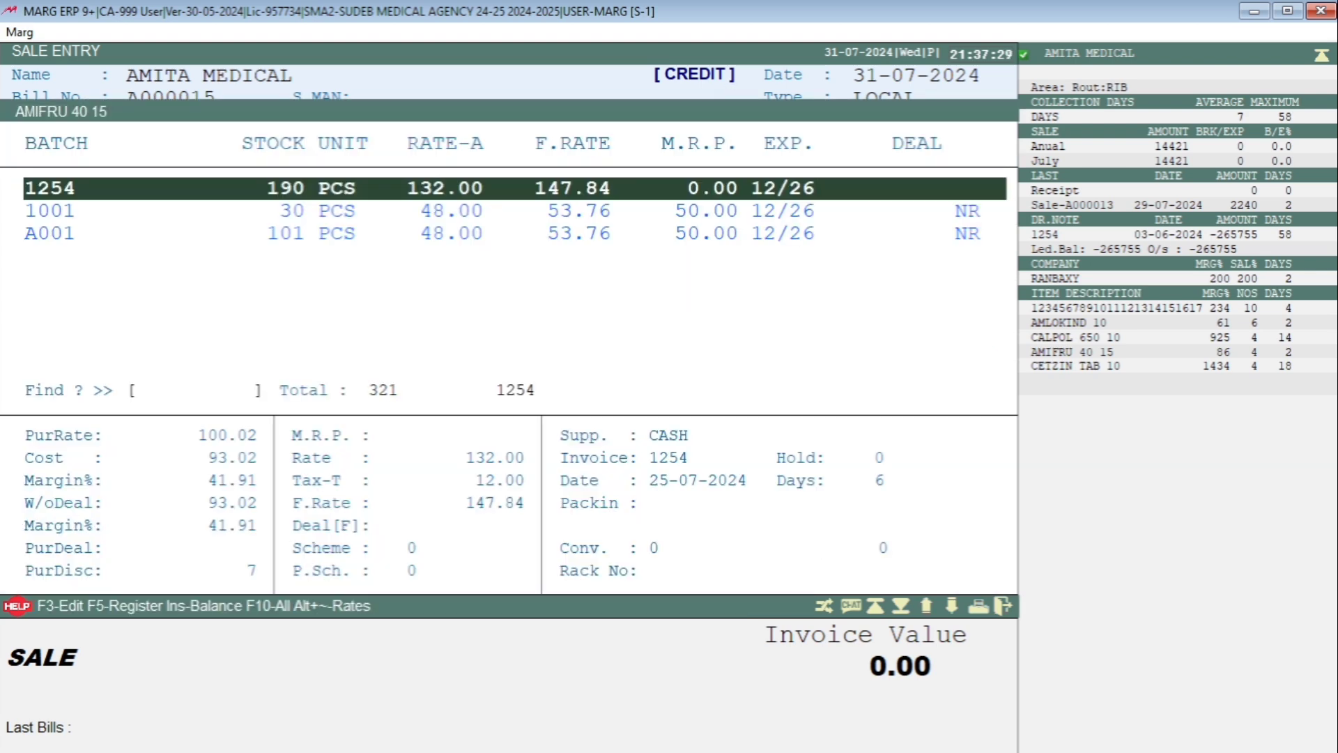
{"action": "key", "text": "Return"}
{"action": "type", "text": "1"}
{"action": "key", "text": "Return"}
{"action": "key", "text": "Return"}
{"action": "key", "text": "Return"}
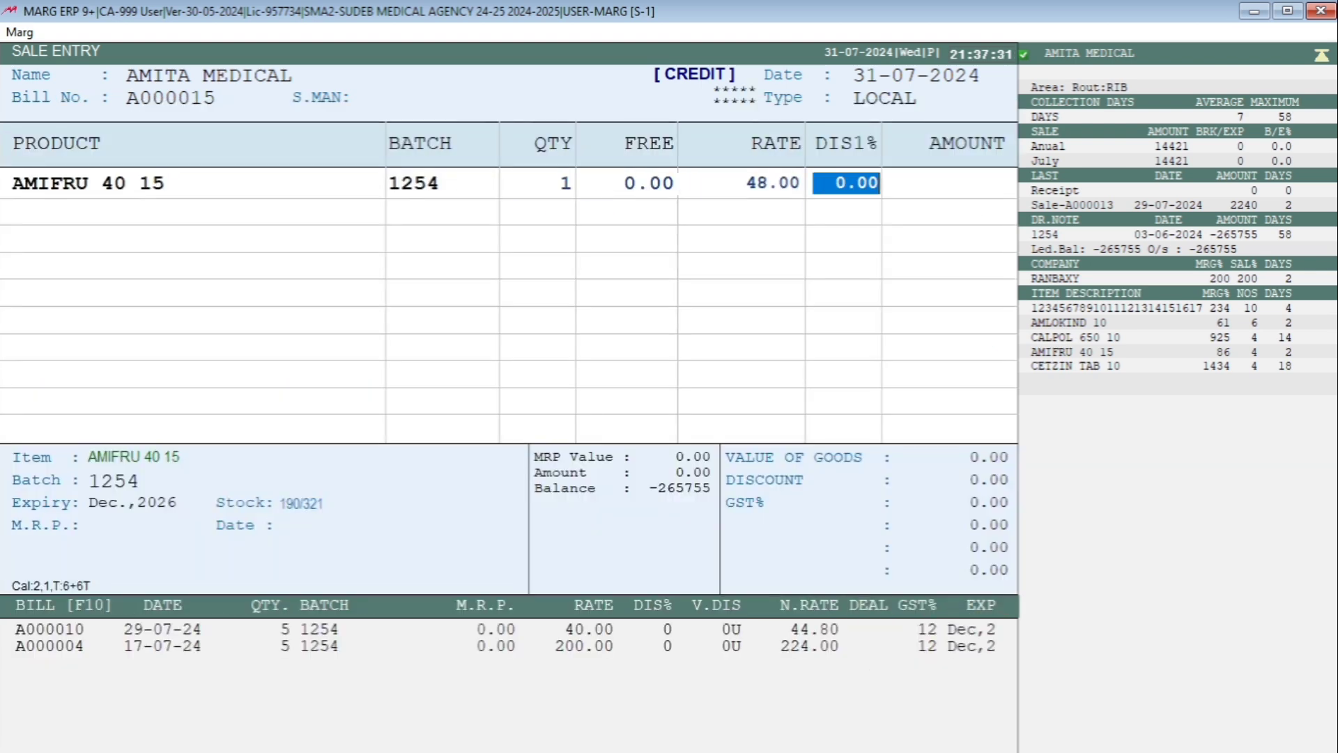
Complete the AMIFRU 40 15 line without a discount and accept its net loss.
{"action": "key", "text": "Left"}
{"action": "key", "text": "Return"}
{"action": "key", "text": "Return"}
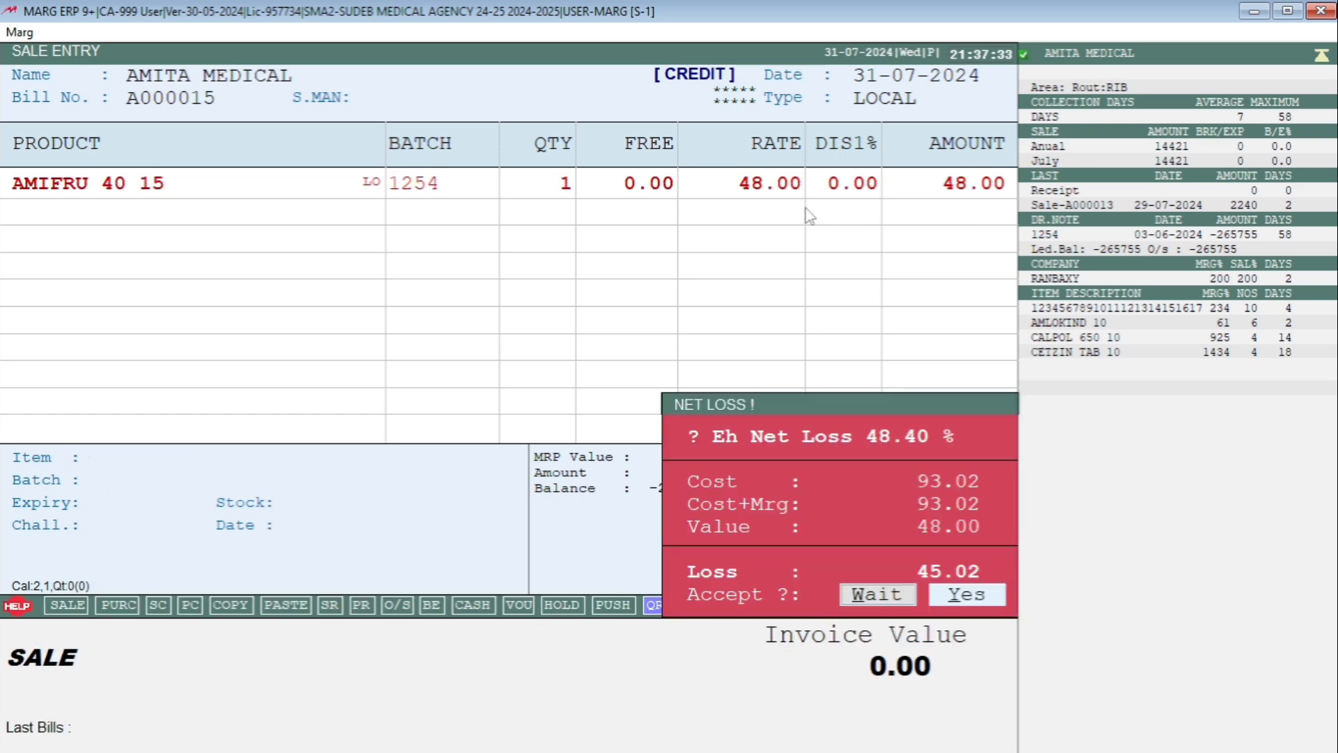
{"action": "key", "text": "Right"}
{"action": "key", "text": "Return"}
{"action": "key", "text": "Escape"}
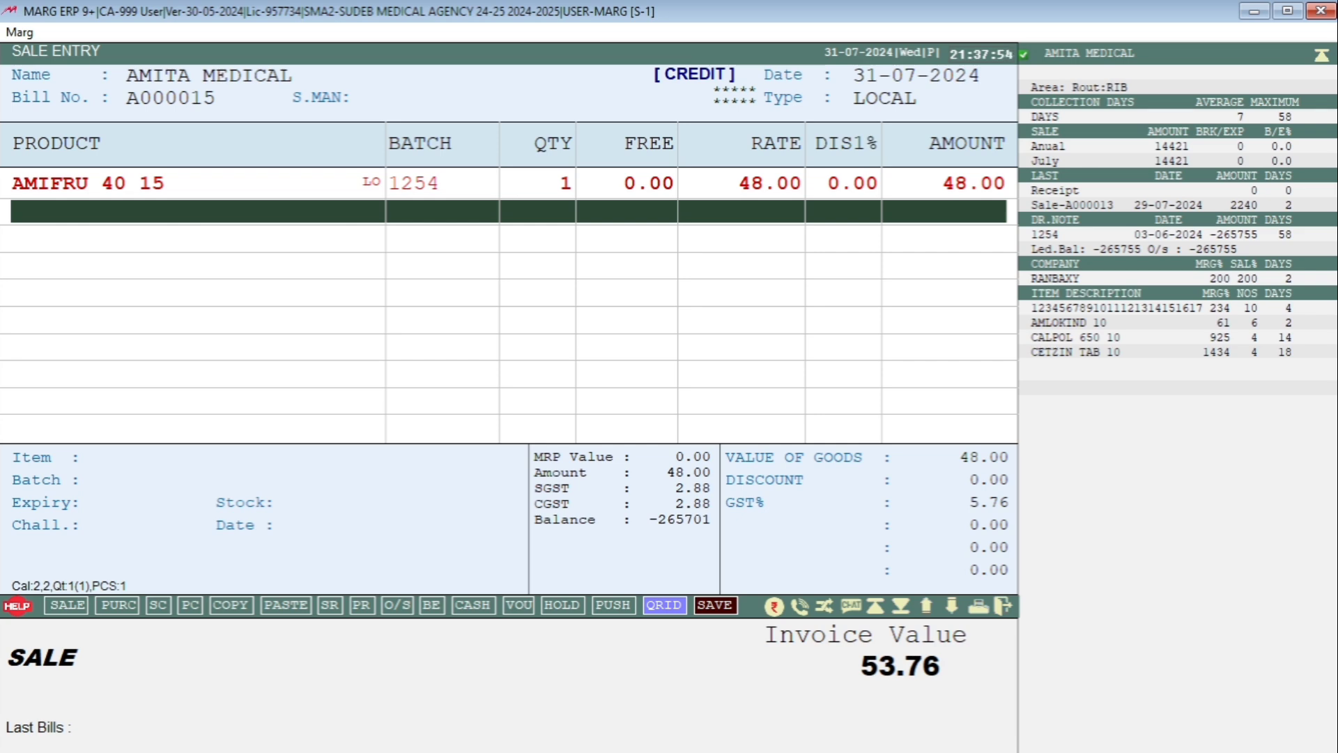
Save the sale bill without adjusting the pending credit note or printing it, and exit sale entry.
{"action": "key", "text": "Escape"}
{"action": "key", "text": "Right"}
{"action": "key", "text": "Return"}
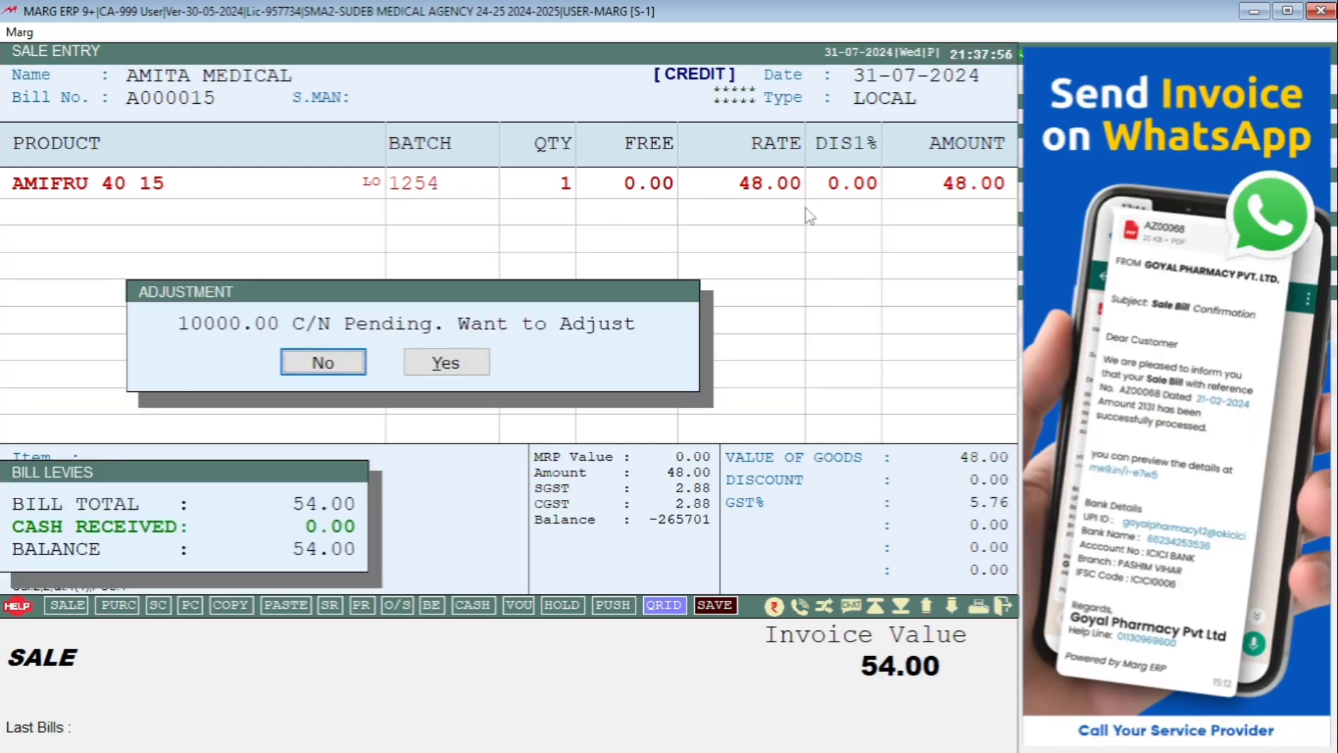
{"action": "key", "text": "Return"}
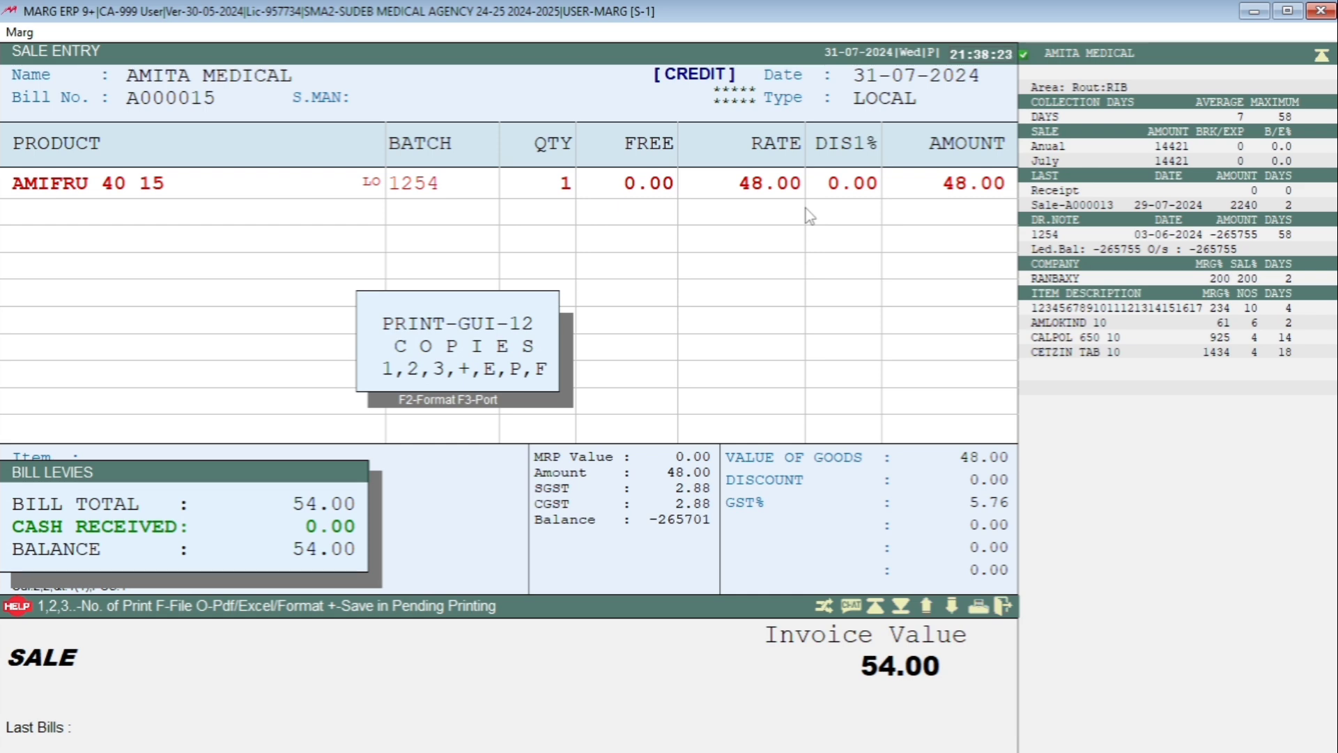
{"action": "key", "text": "Escape"}
{"action": "key", "text": "Escape"}
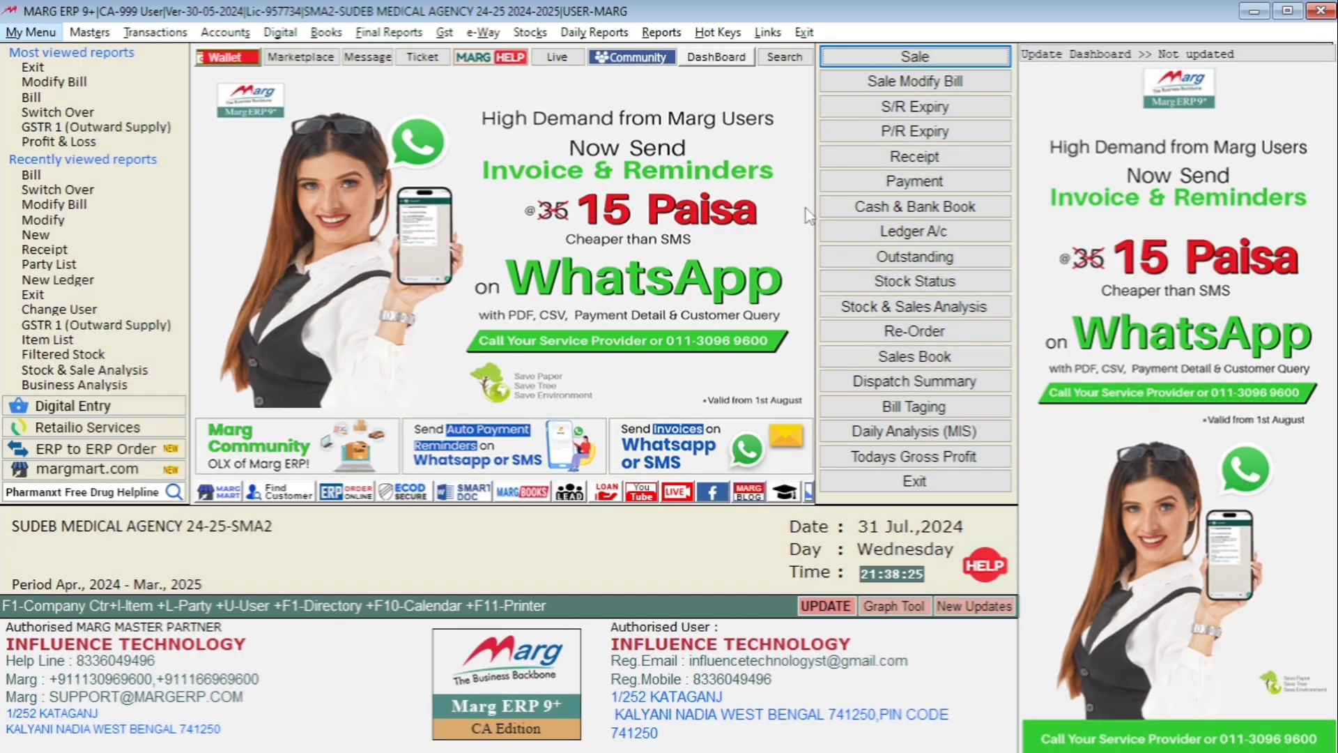
Search all controls in the Control Room for "INCREASE RATE".
{"action": "key", "text": "Right"}
{"action": "key", "text": "Down"}
{"action": "key", "text": "Up"}
{"action": "key", "text": "Right"}
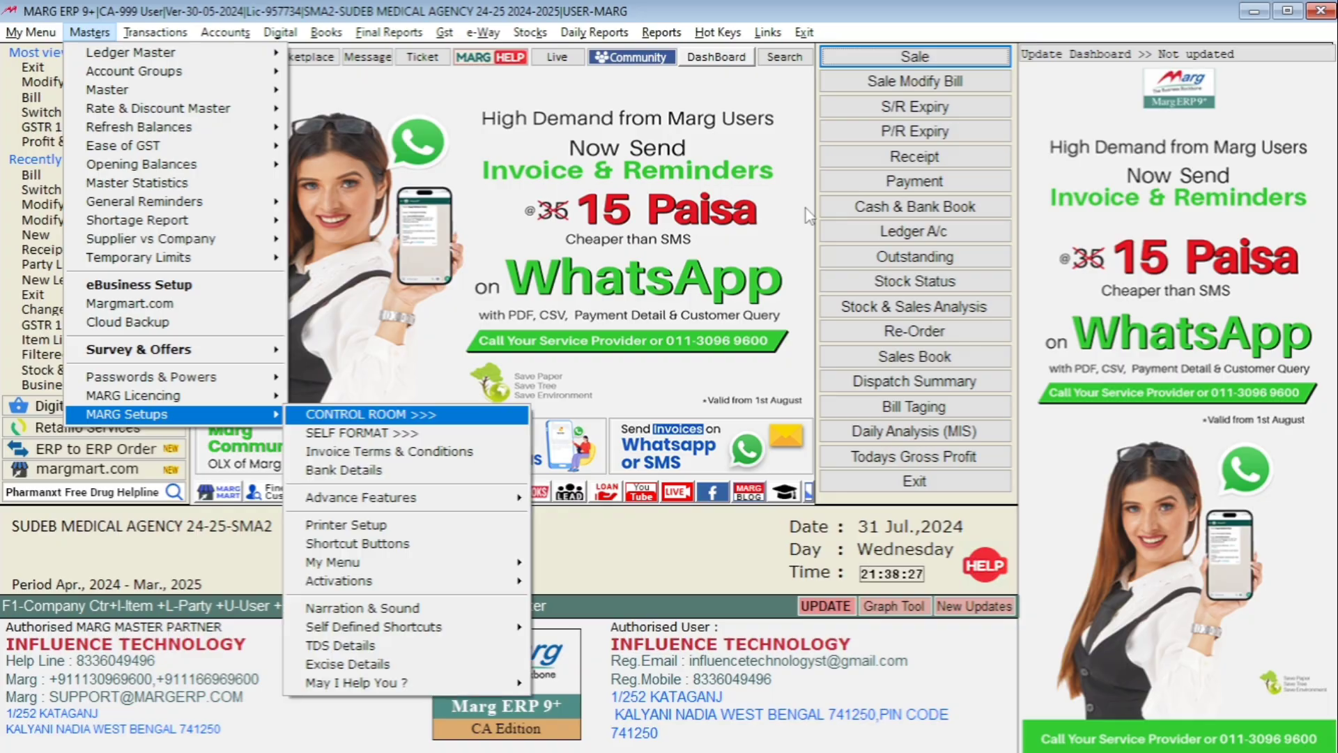
{"action": "key", "text": "Return"}
{"action": "key", "text": "Return"}
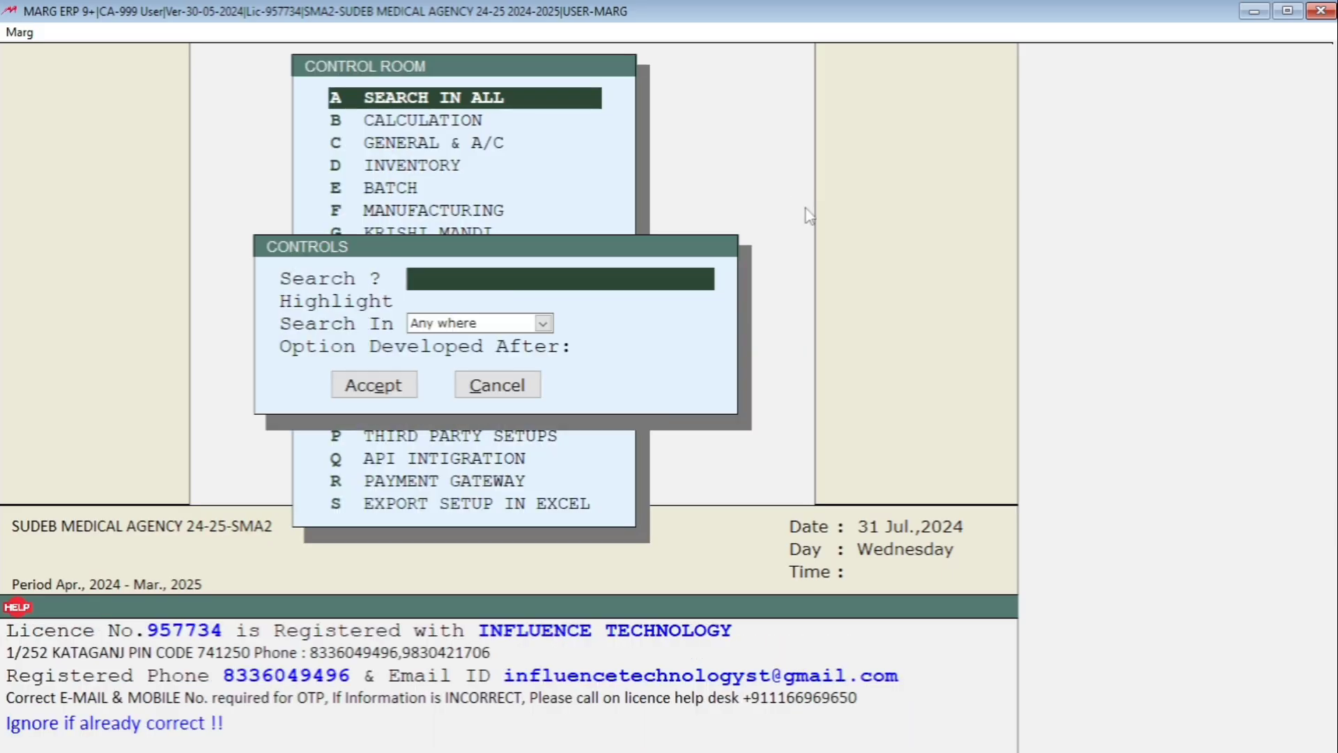
{"action": "type", "text": "INCREASE RATE"}
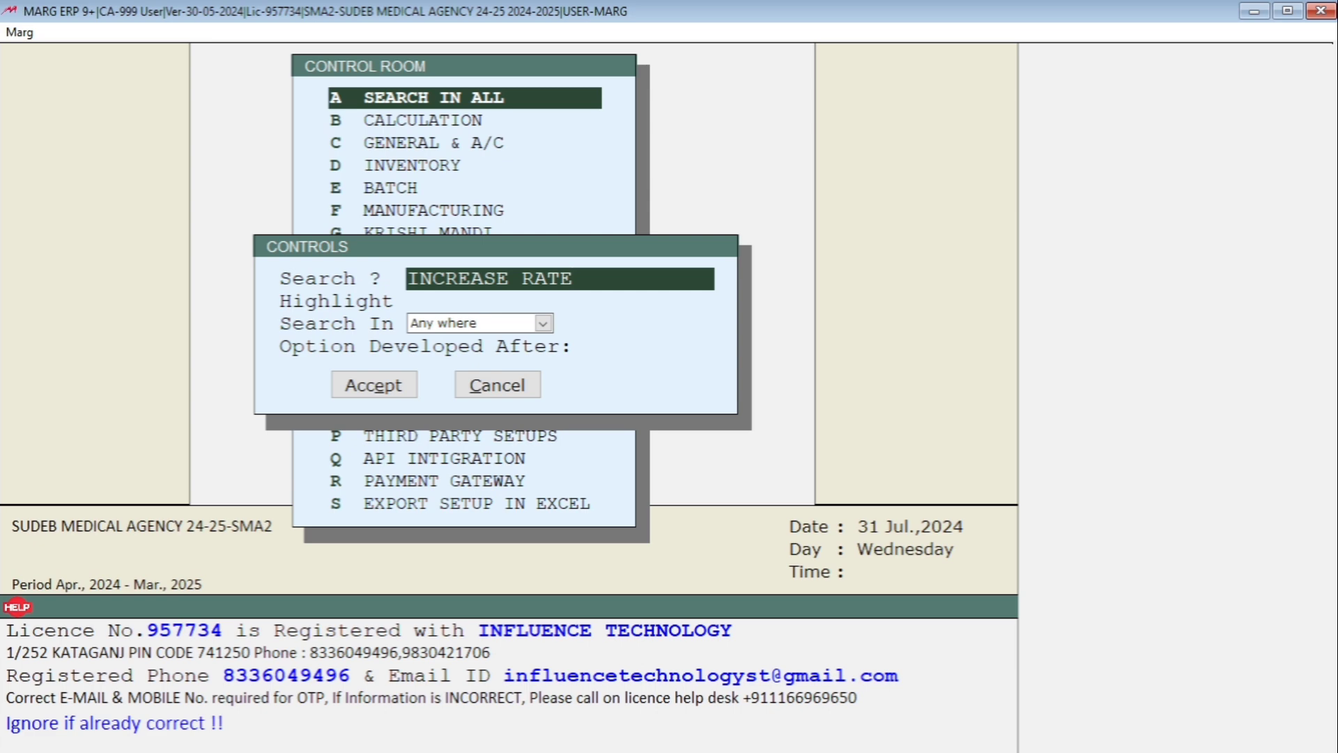
{"action": "key", "text": "Return"}
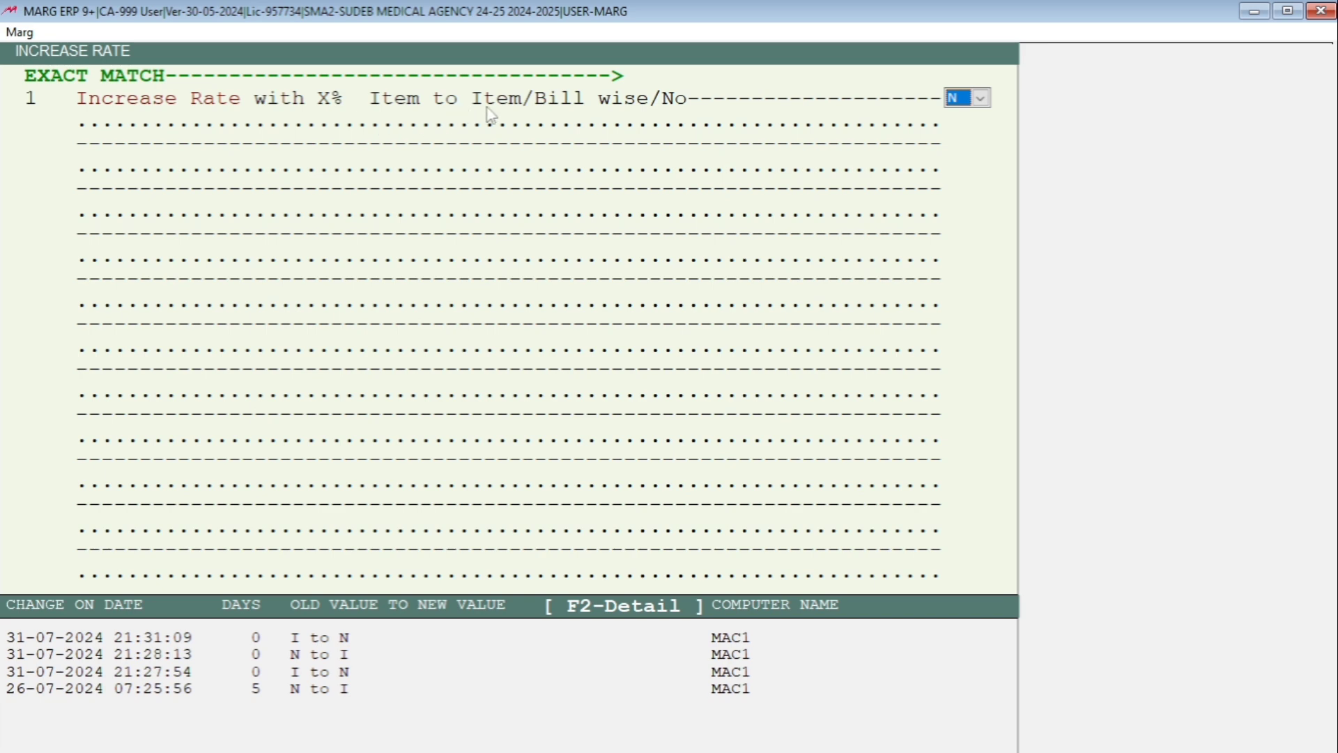
Set the Increase Rate with X% control to I, with A% as 20 and B% as 30.
{"action": "key", "text": "alt+Down"}
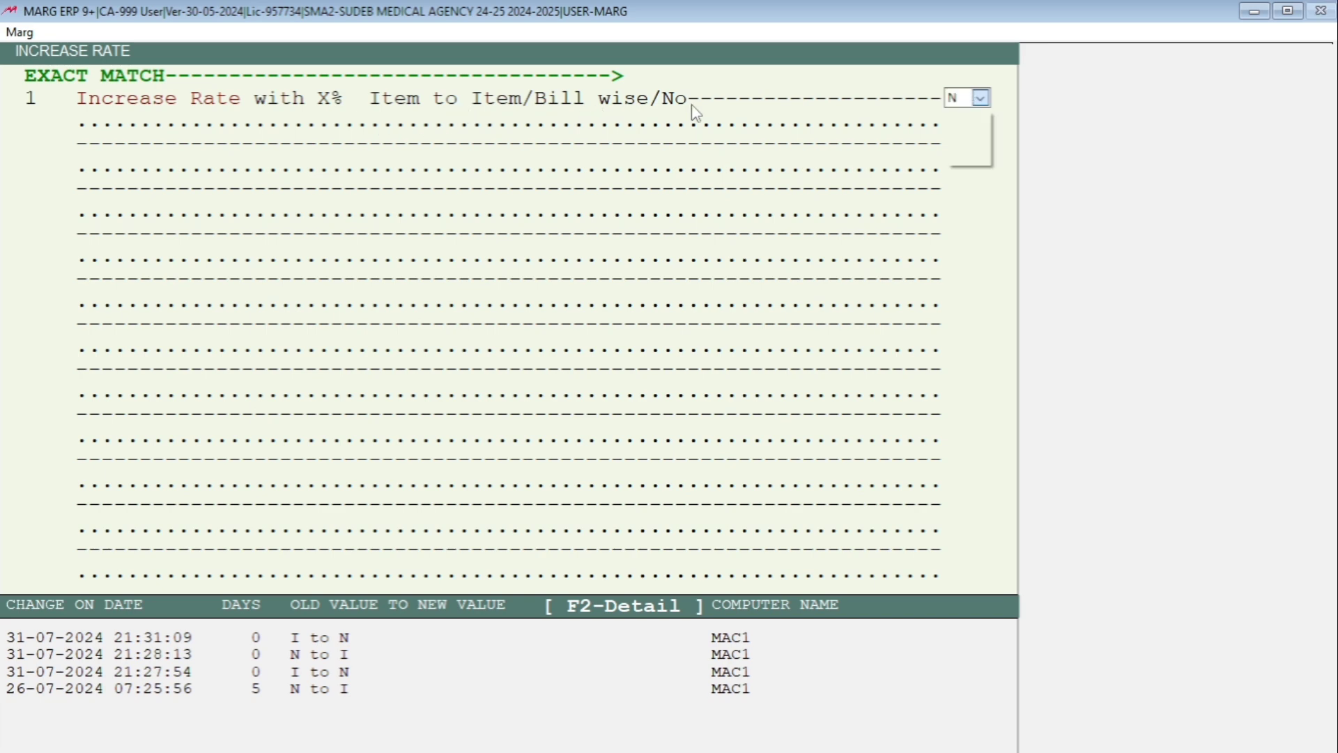
{"action": "key", "text": "i"}
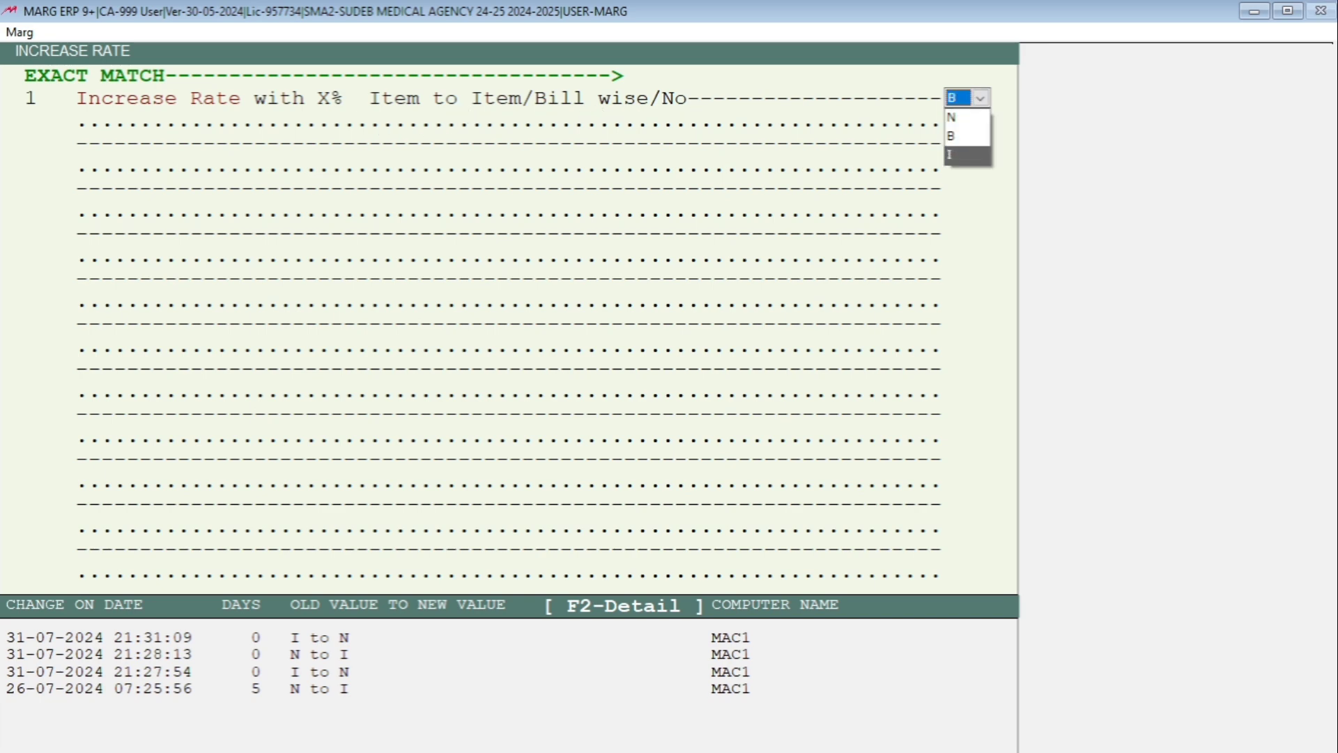
{"action": "key", "text": "Return"}
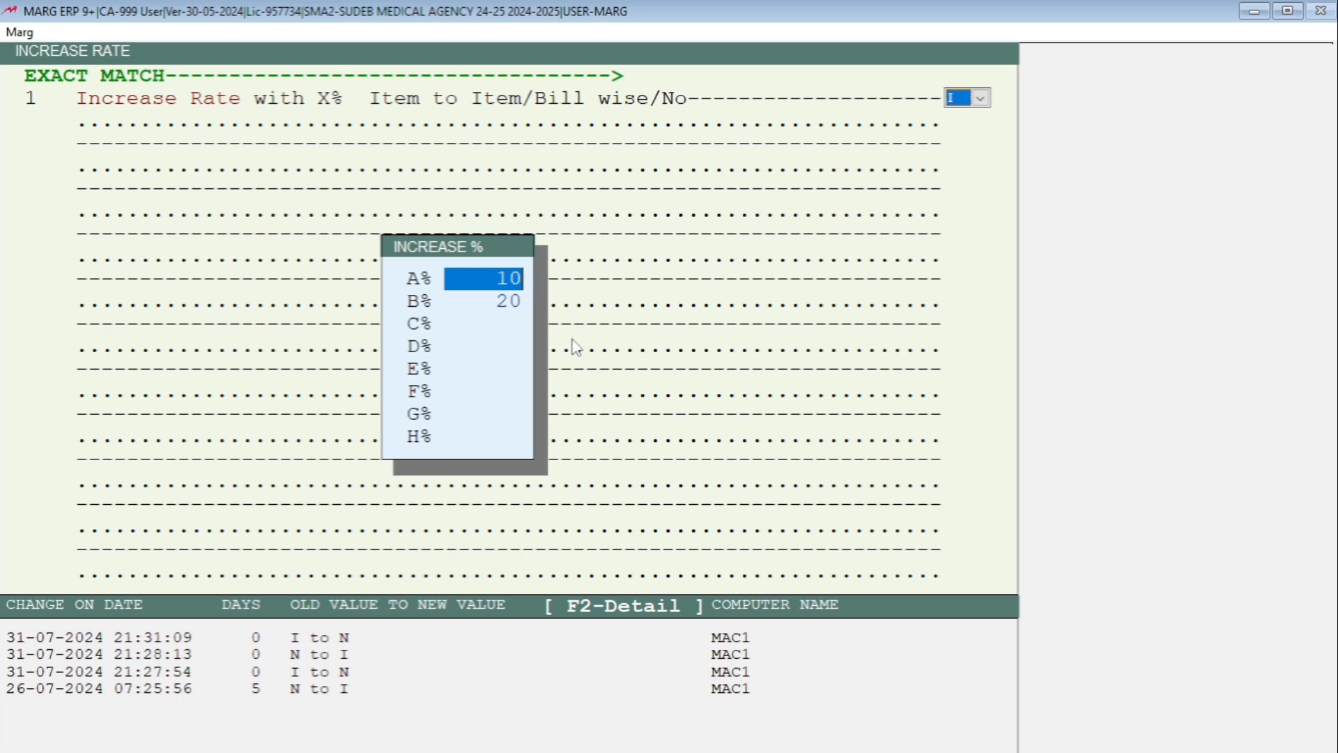
{"action": "type", "text": "20"}
{"action": "key", "text": "Return"}
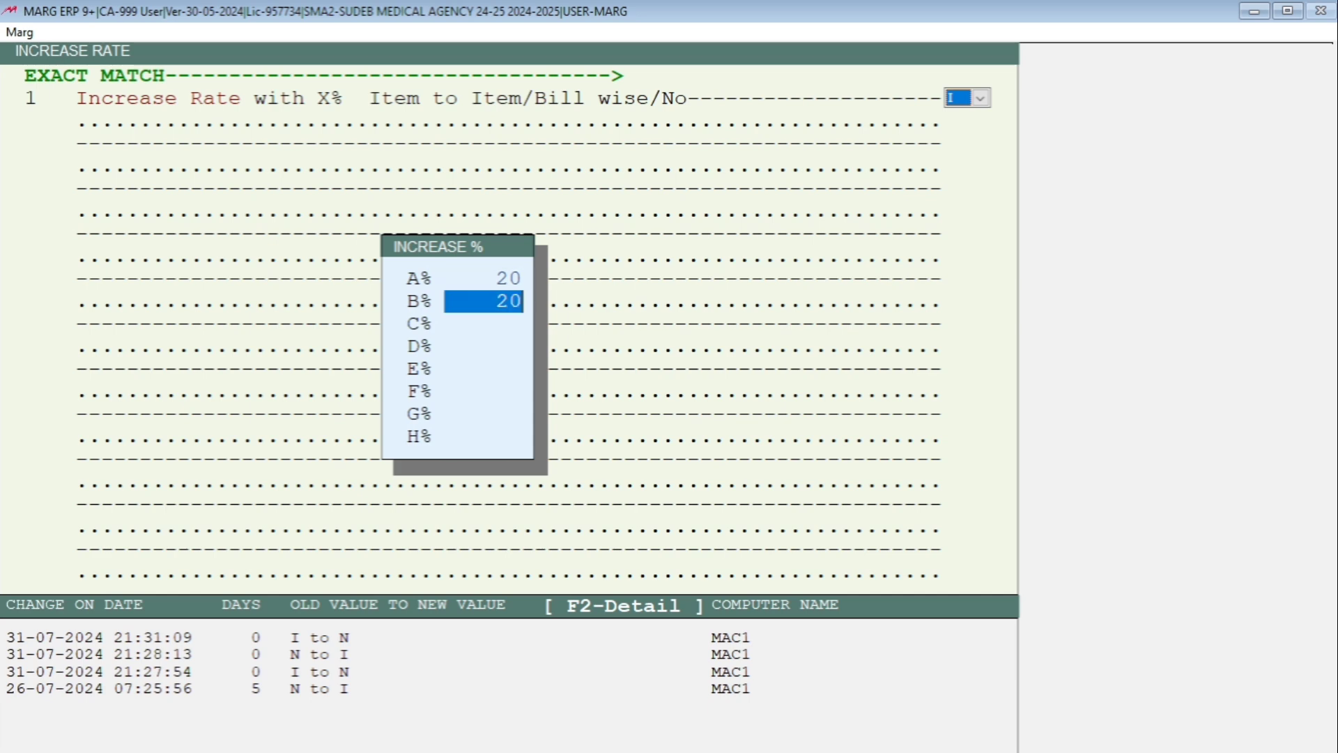
{"action": "type", "text": "30"}
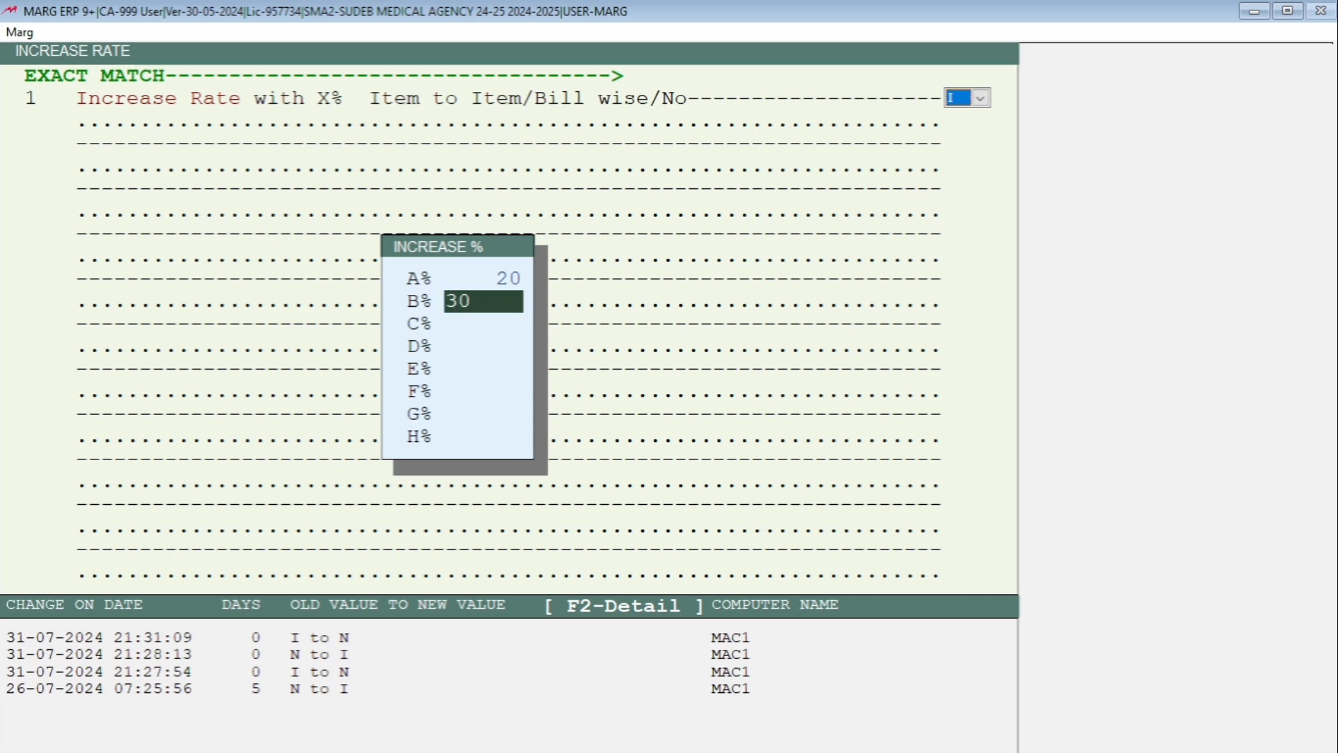
{"action": "key", "text": "Return"}
{"action": "key", "text": "Return"}
{"action": "key", "text": "Return"}
{"action": "key", "text": "Return"}
{"action": "key", "text": "Return"}
{"action": "key", "text": "Return"}
{"action": "key", "text": "Return"}
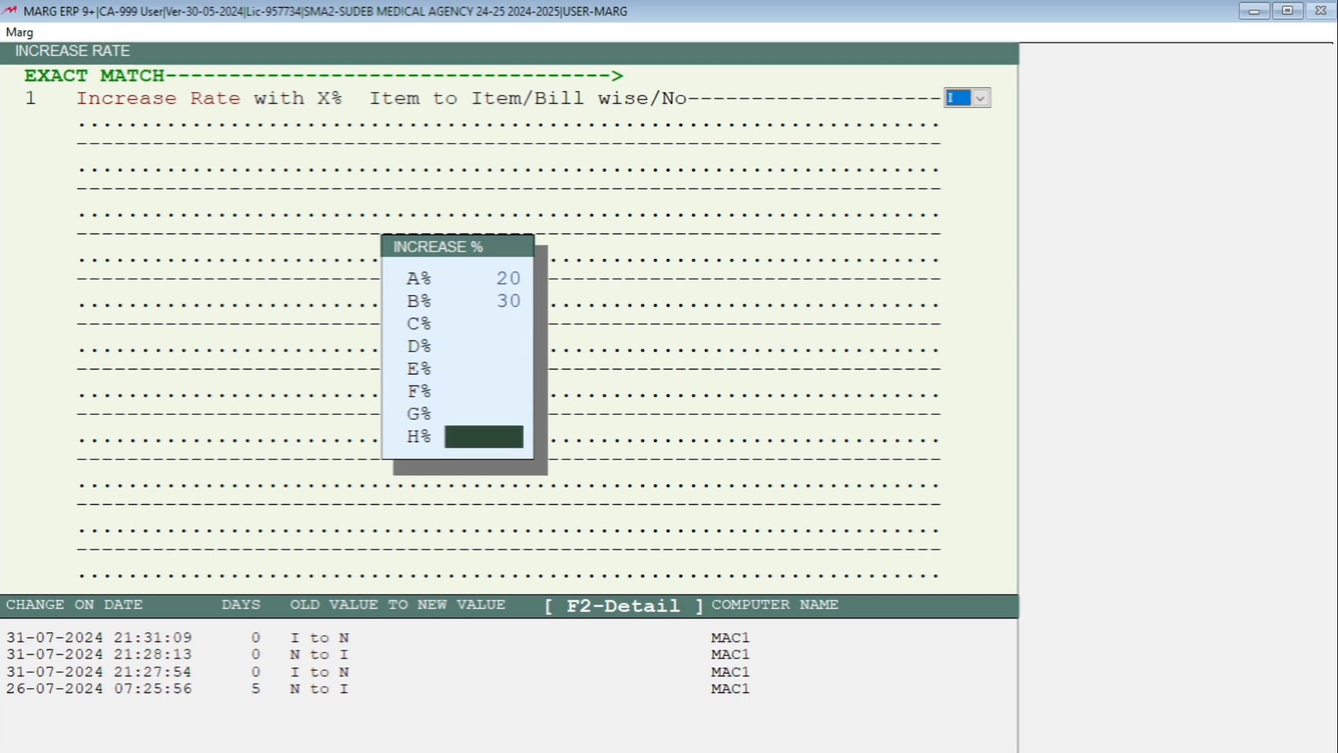
Save the control changes and leave the Control Room.
{"action": "key", "text": "Escape"}
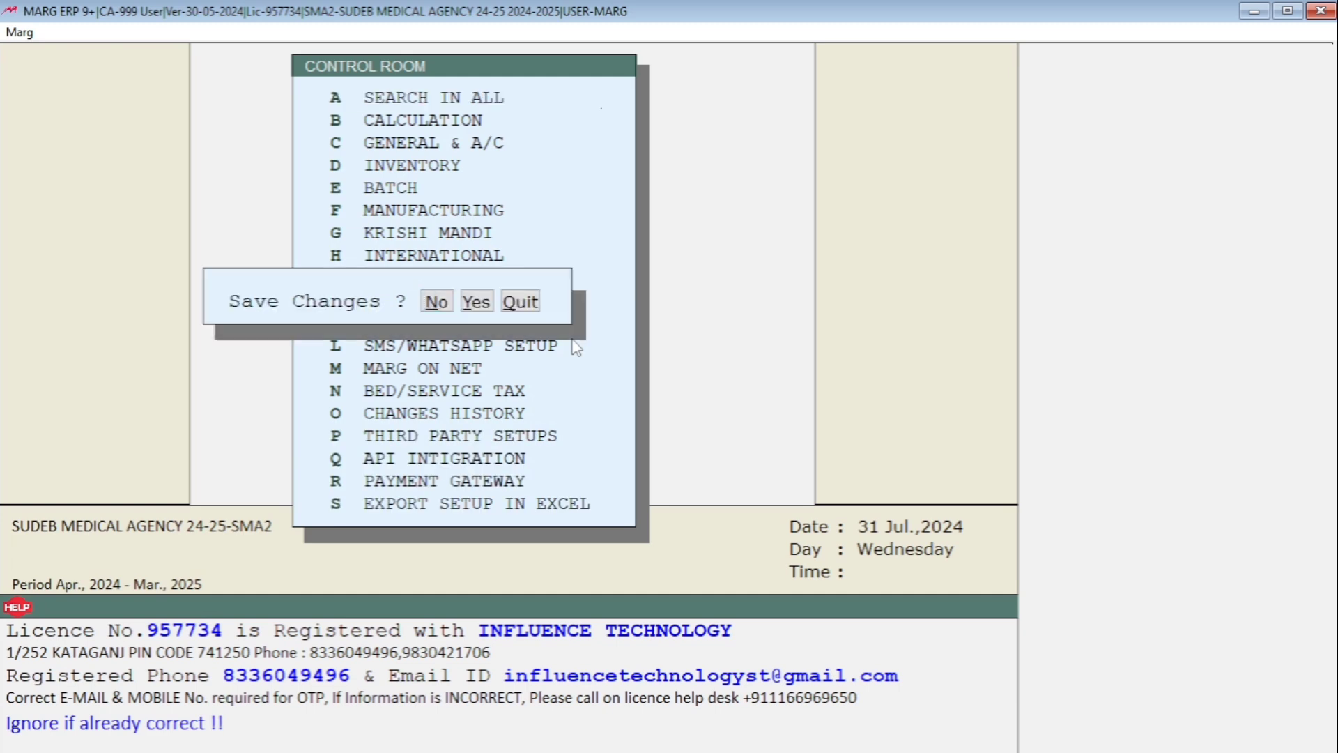
{"action": "key", "text": "Right"}
{"action": "key", "text": "Return"}
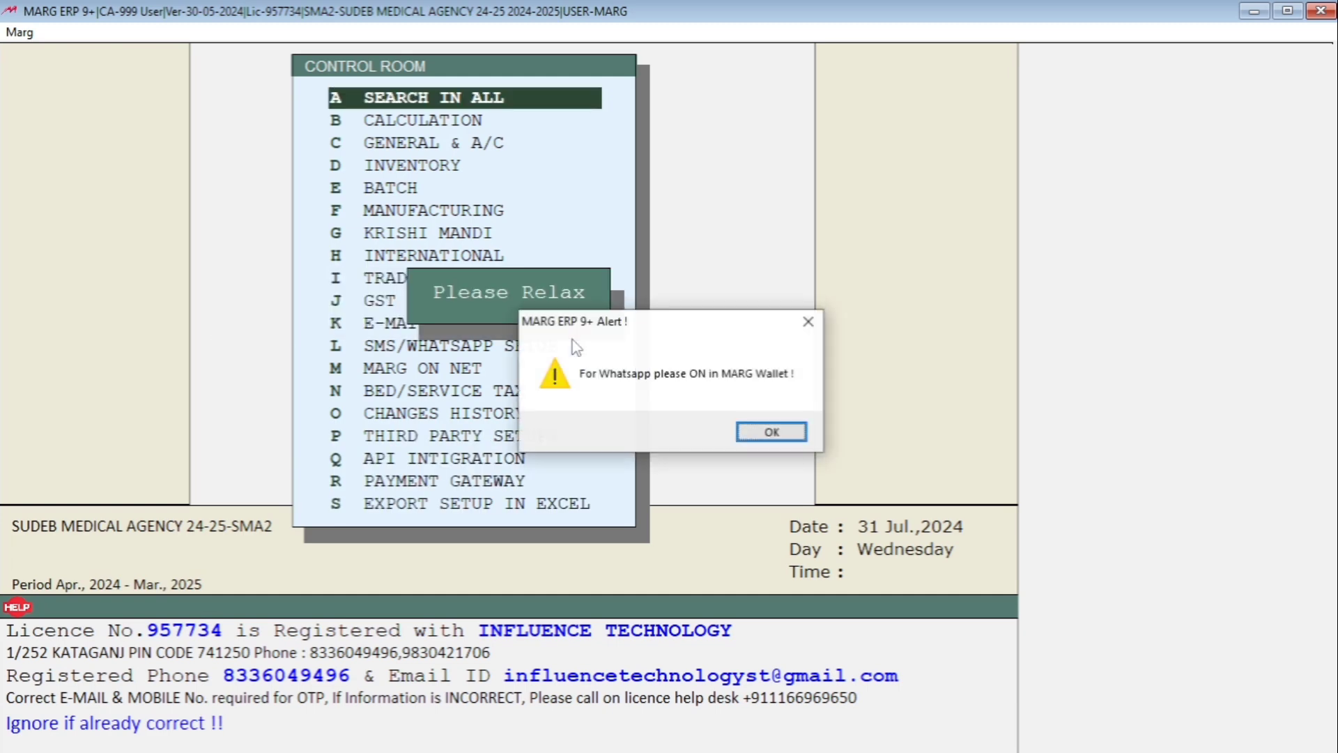
{"action": "key", "text": "Return"}
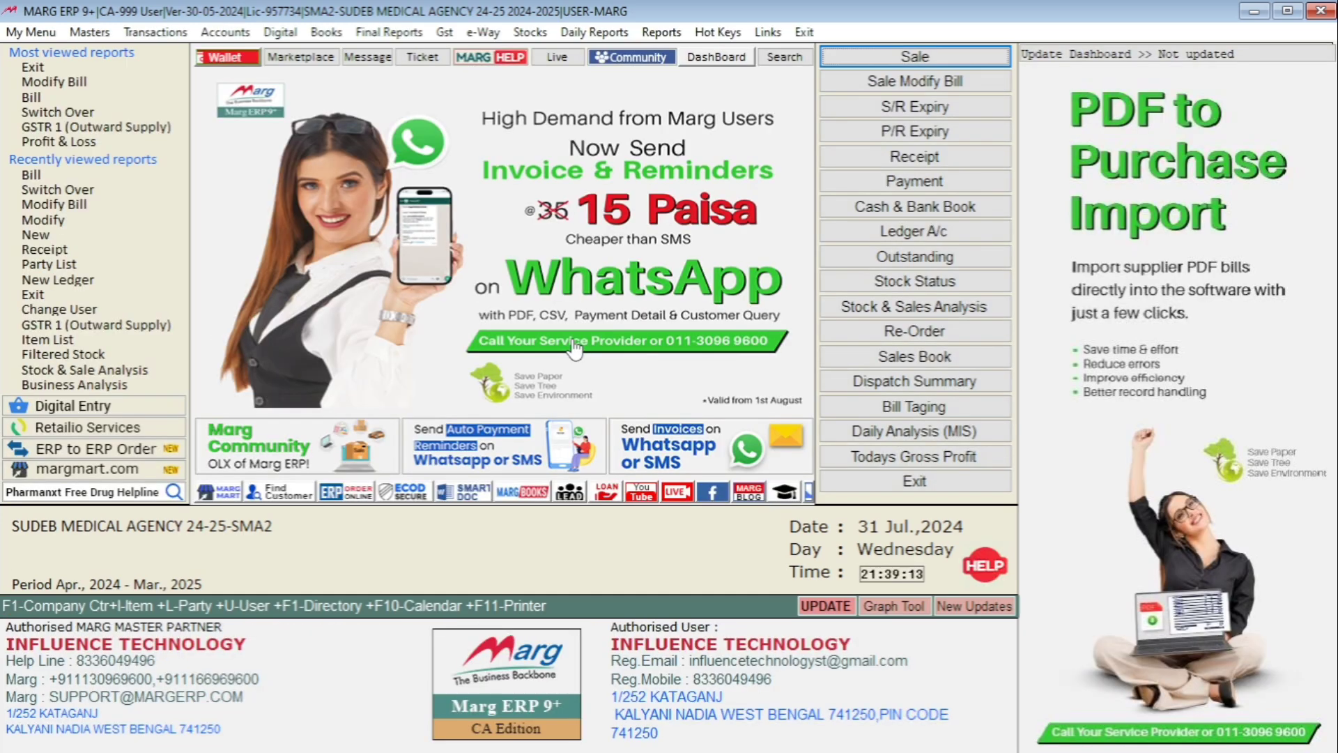
Run Structure Verification on all data files without confirmation, authorising it with SURE, and reopen the SUDEB MEDICAL AGENCY 24-25 company.
{"action": "left_click", "coordinate": [662, 32]}
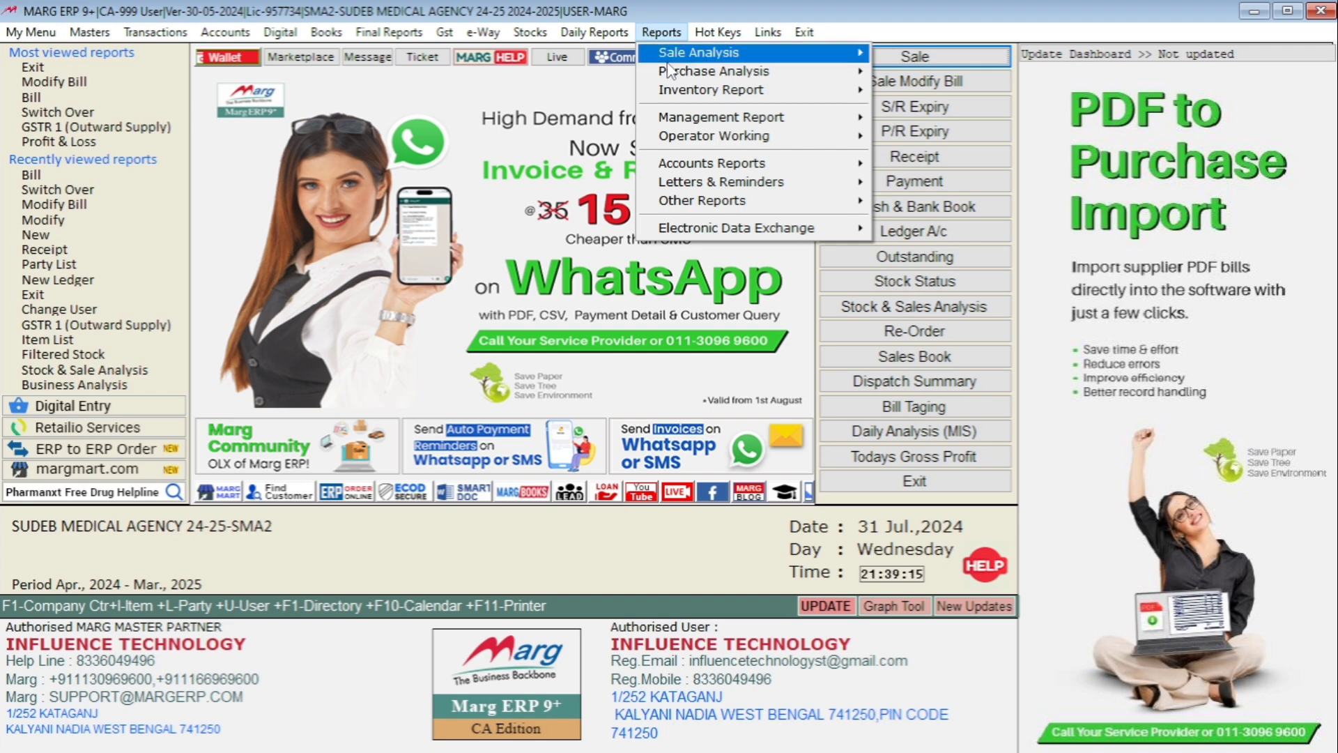
{"action": "mouse_move", "coordinate": [767, 117]}
{"action": "mouse_move", "coordinate": [919, 124]}
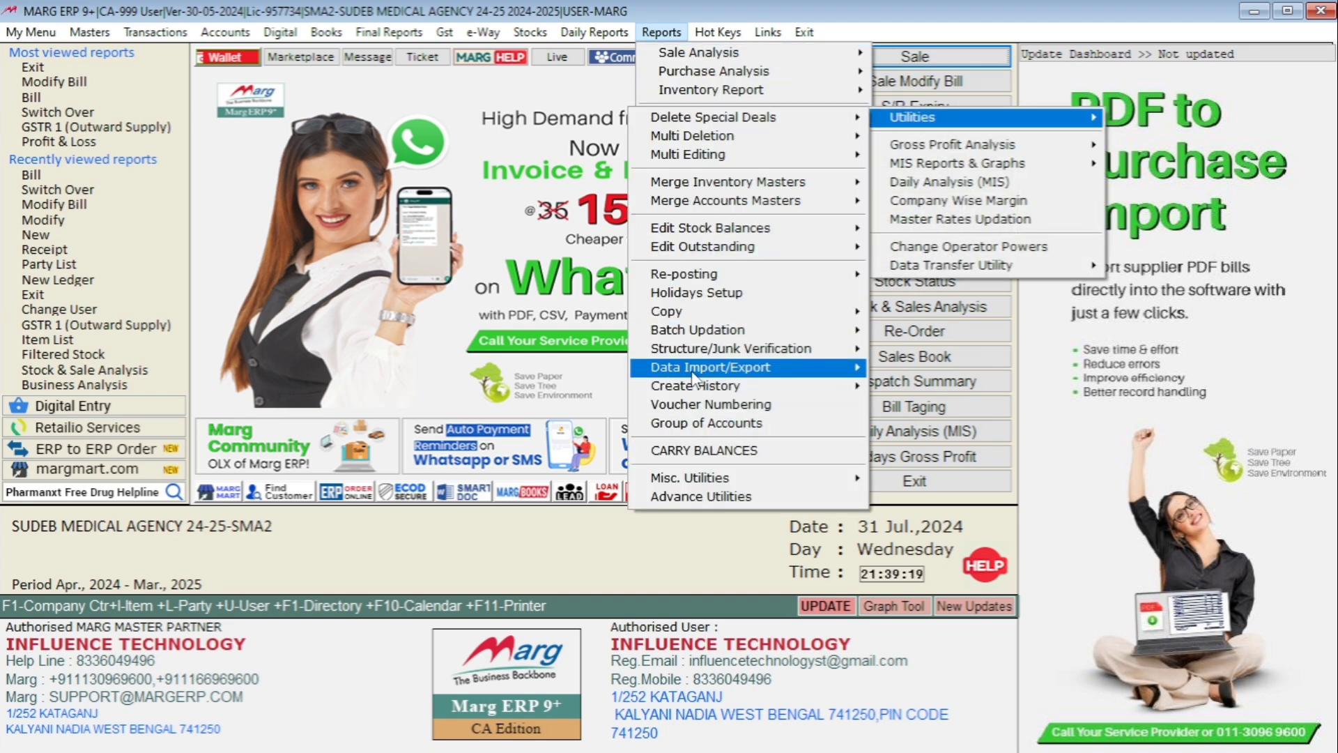
{"action": "mouse_move", "coordinate": [685, 348]}
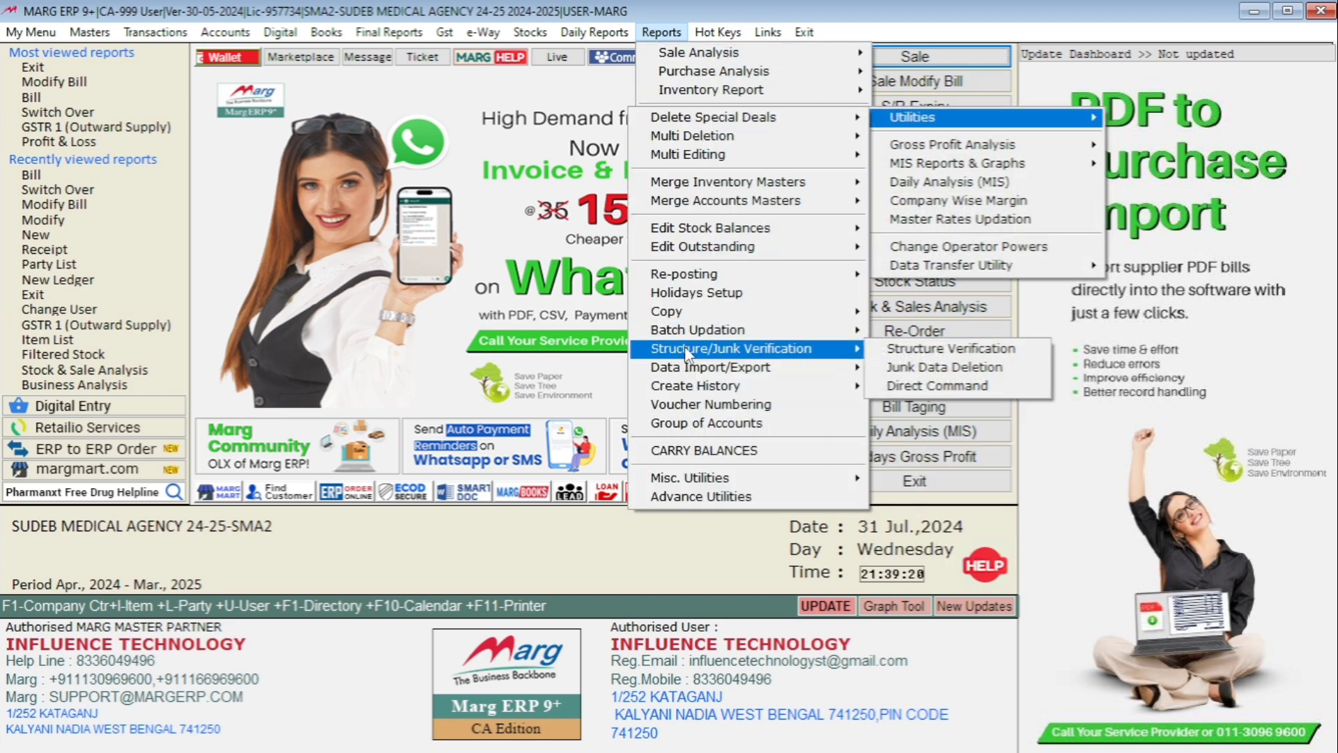
{"action": "left_click", "coordinate": [1008, 350]}
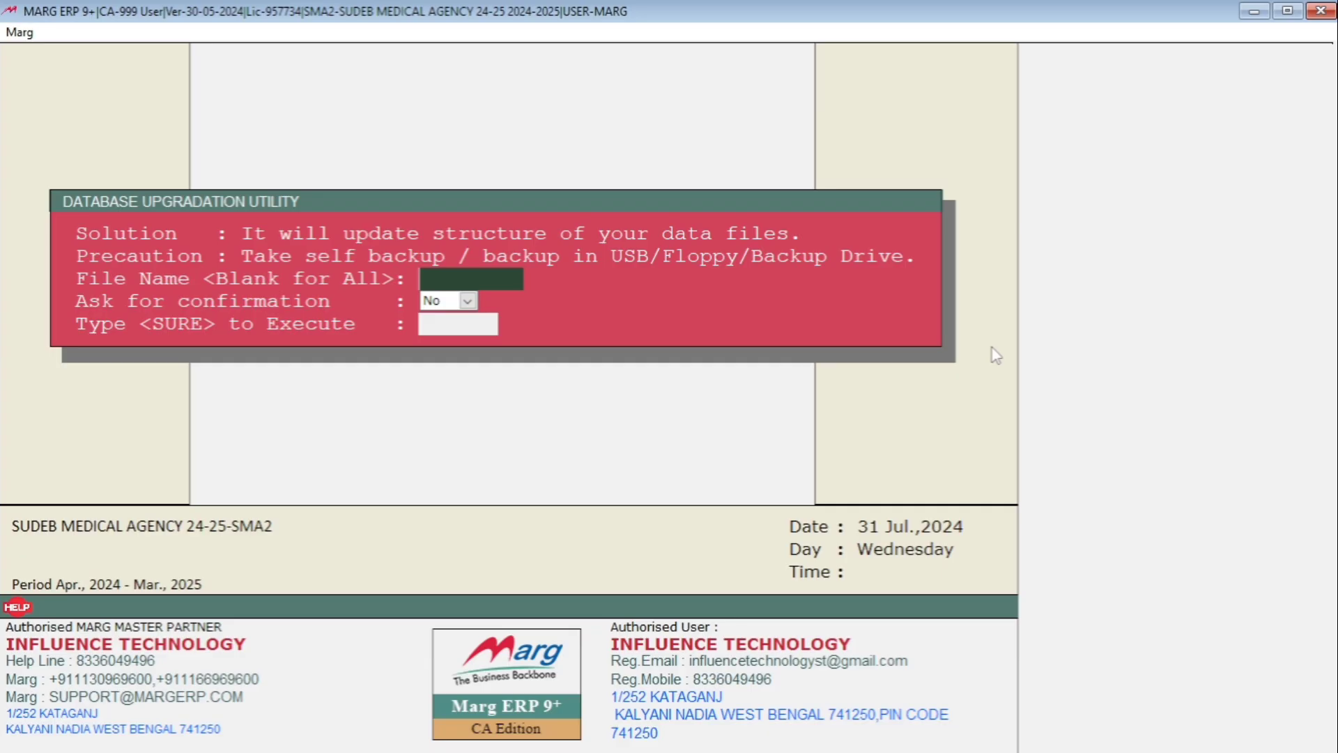
{"action": "key", "text": "Return"}
{"action": "key", "text": "Return"}
{"action": "type", "text": "S"}
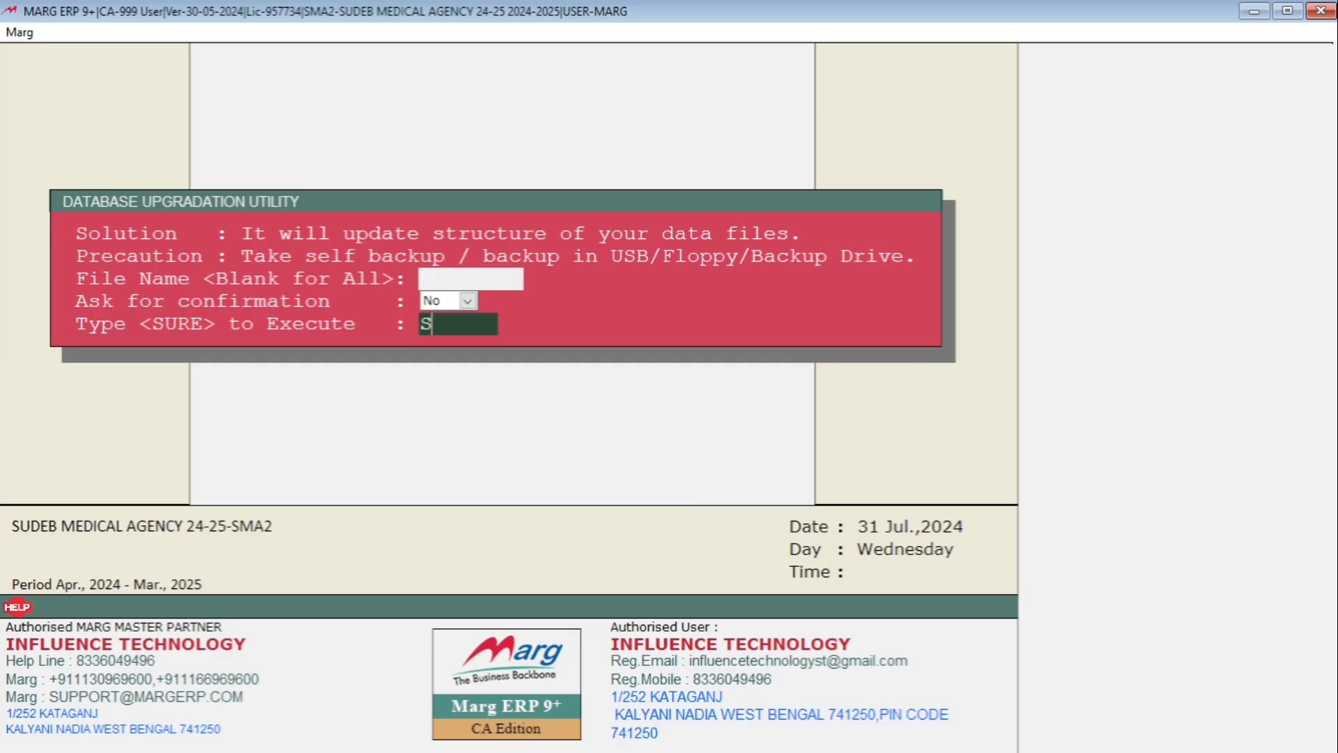
{"action": "type", "text": "URE"}
{"action": "key", "text": "Return"}
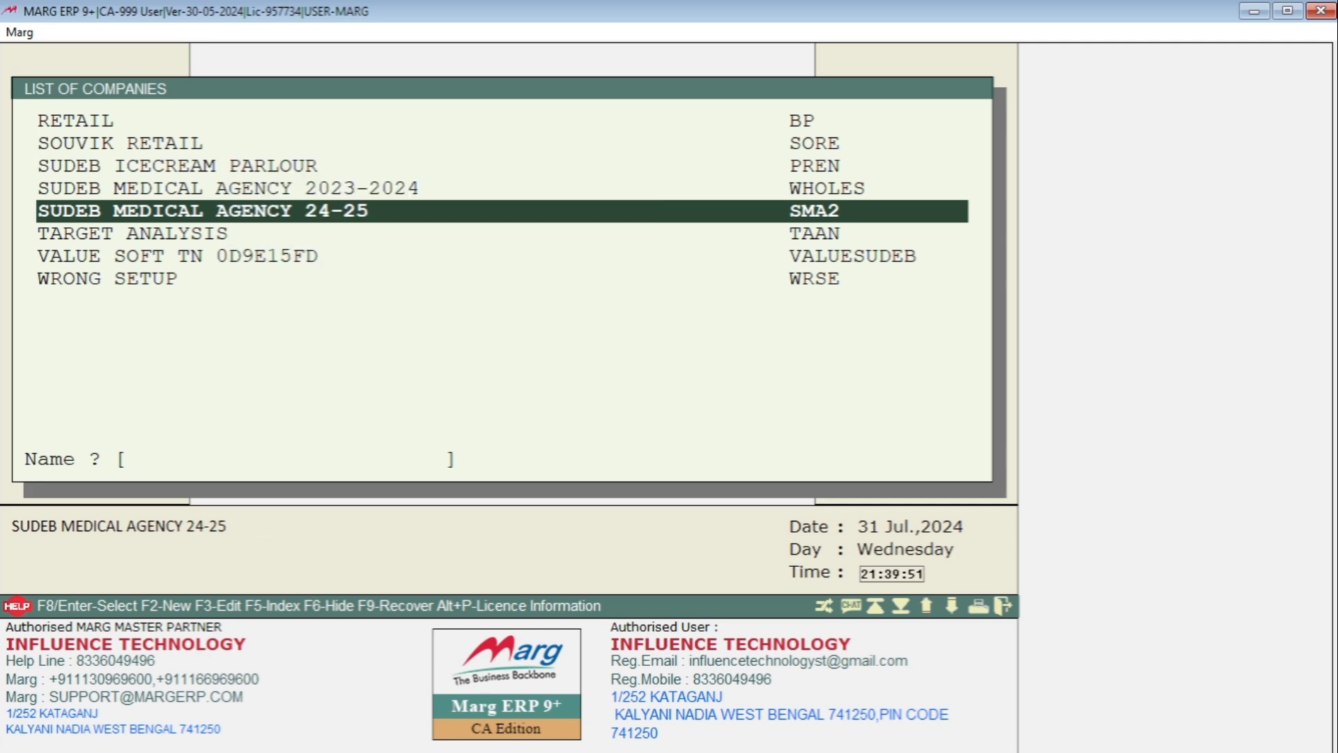
{"action": "key", "text": "Return"}
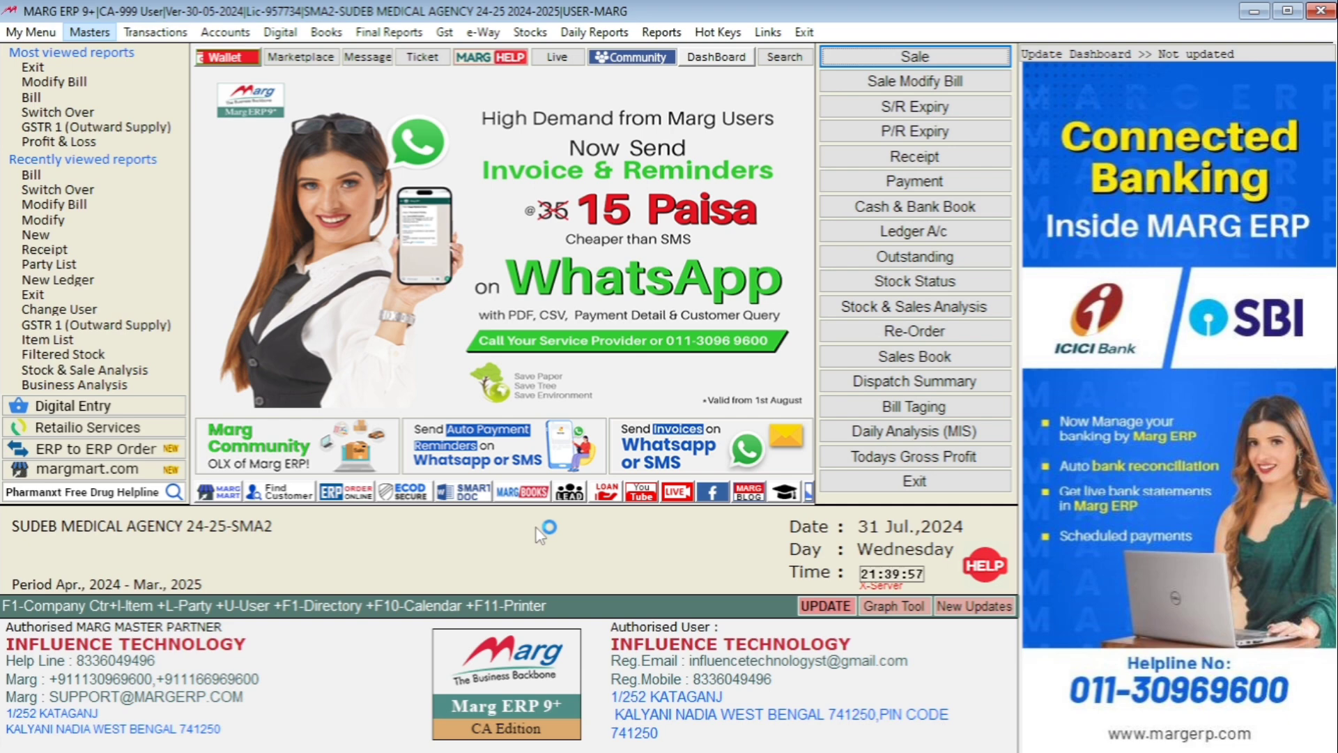
Start a new credit sale bill for AMITA MEDICAL.
{"action": "key", "text": "Right"}
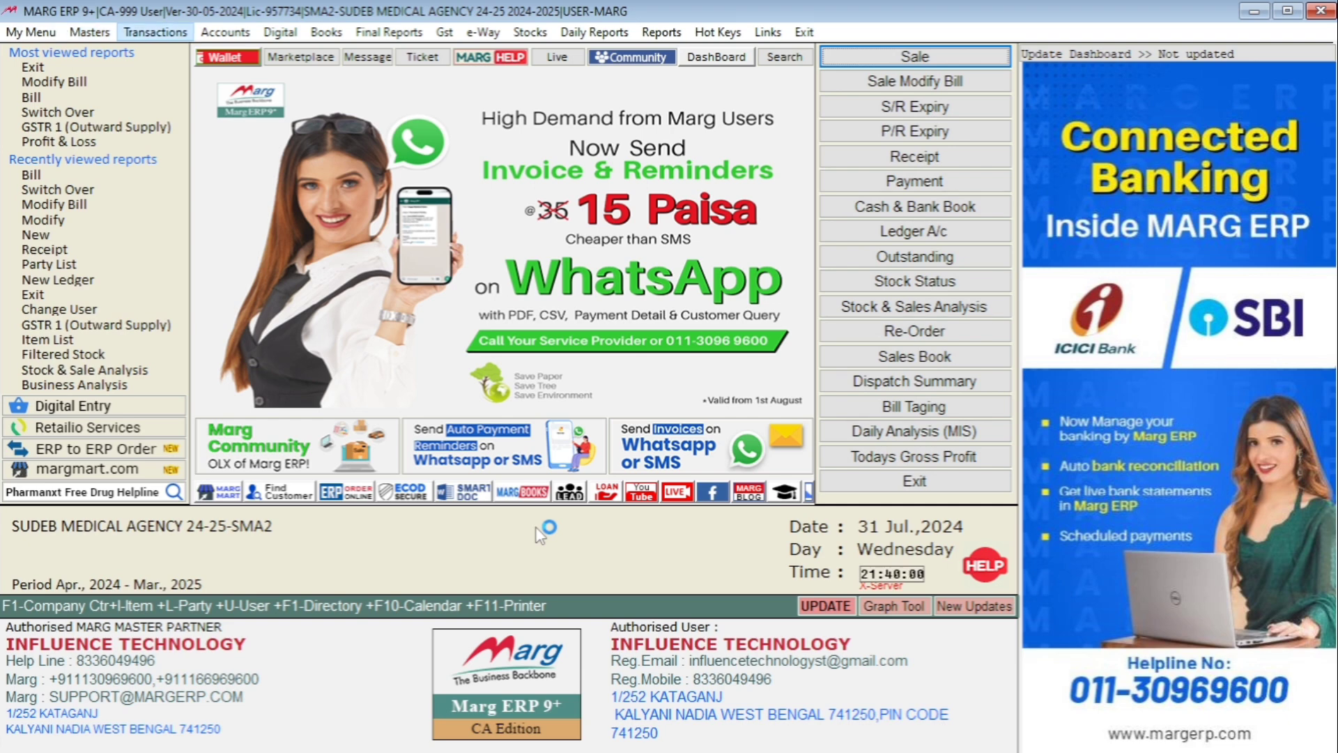
{"action": "key", "text": "Return"}
{"action": "key", "text": "Right"}
{"action": "key", "text": "Return"}
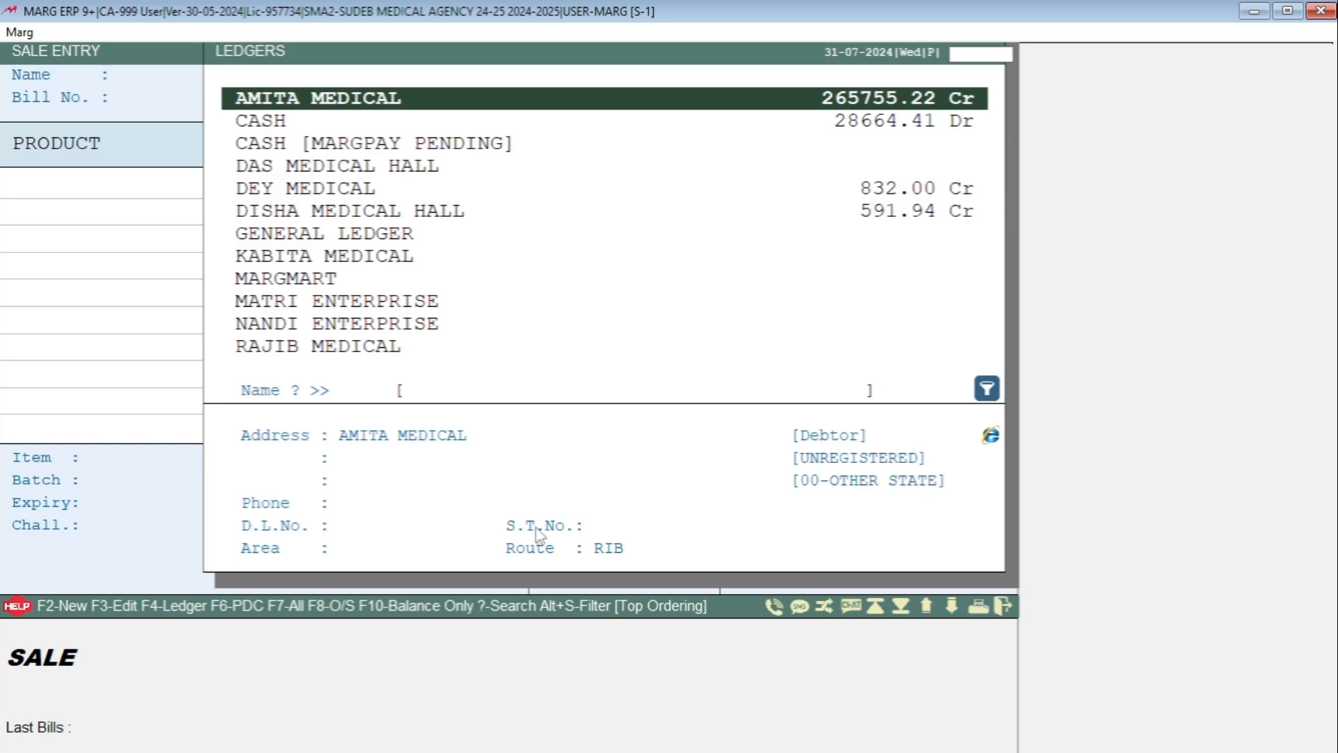
{"action": "key", "text": "Return"}
{"action": "key", "text": "Return"}
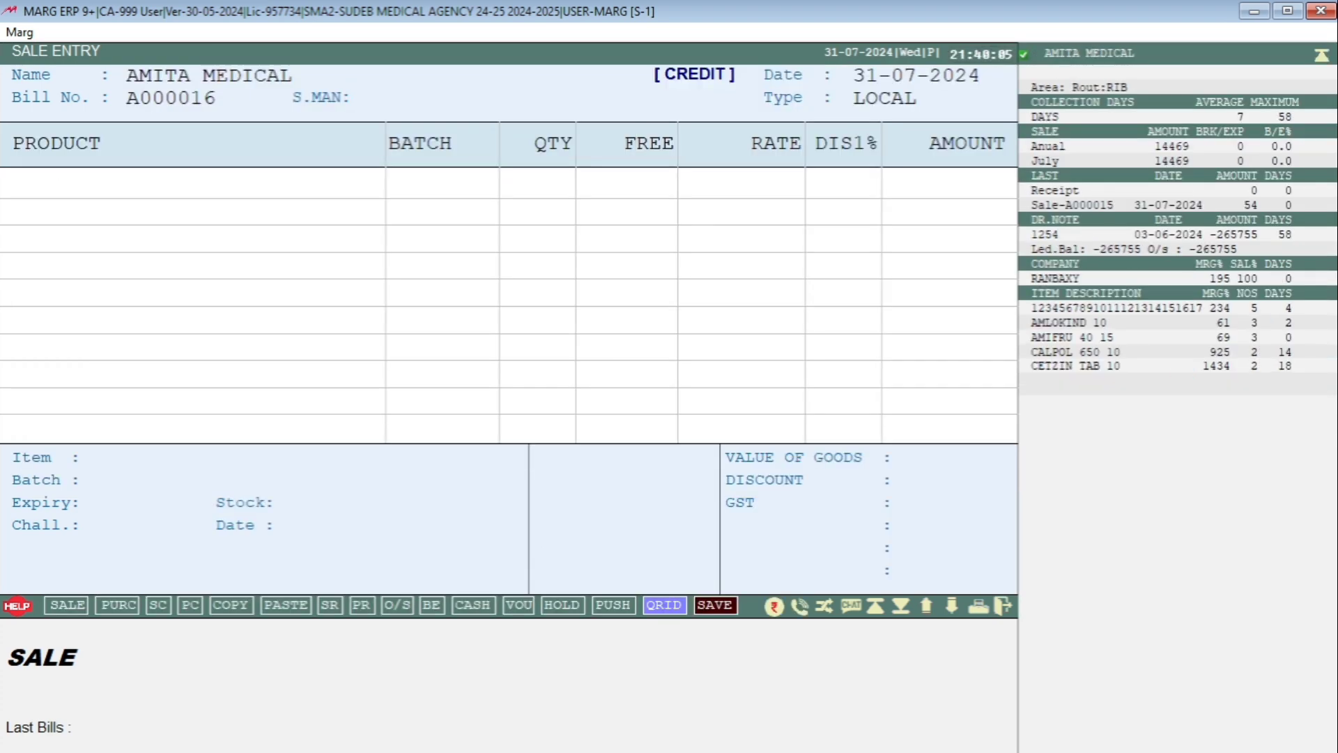
Add the item AMIFRU 40 15 to the bill with rate-increase code A.
{"action": "key", "text": "Return"}
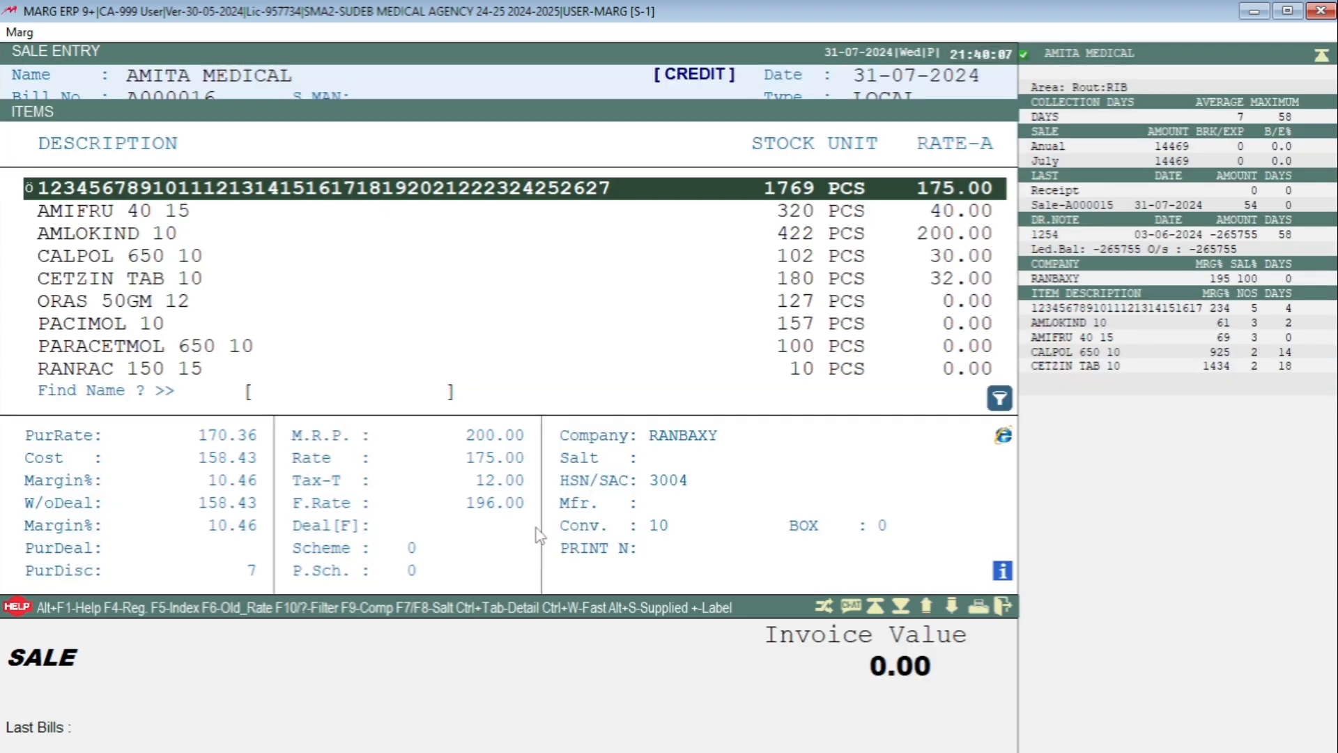
{"action": "key", "text": "Down"}
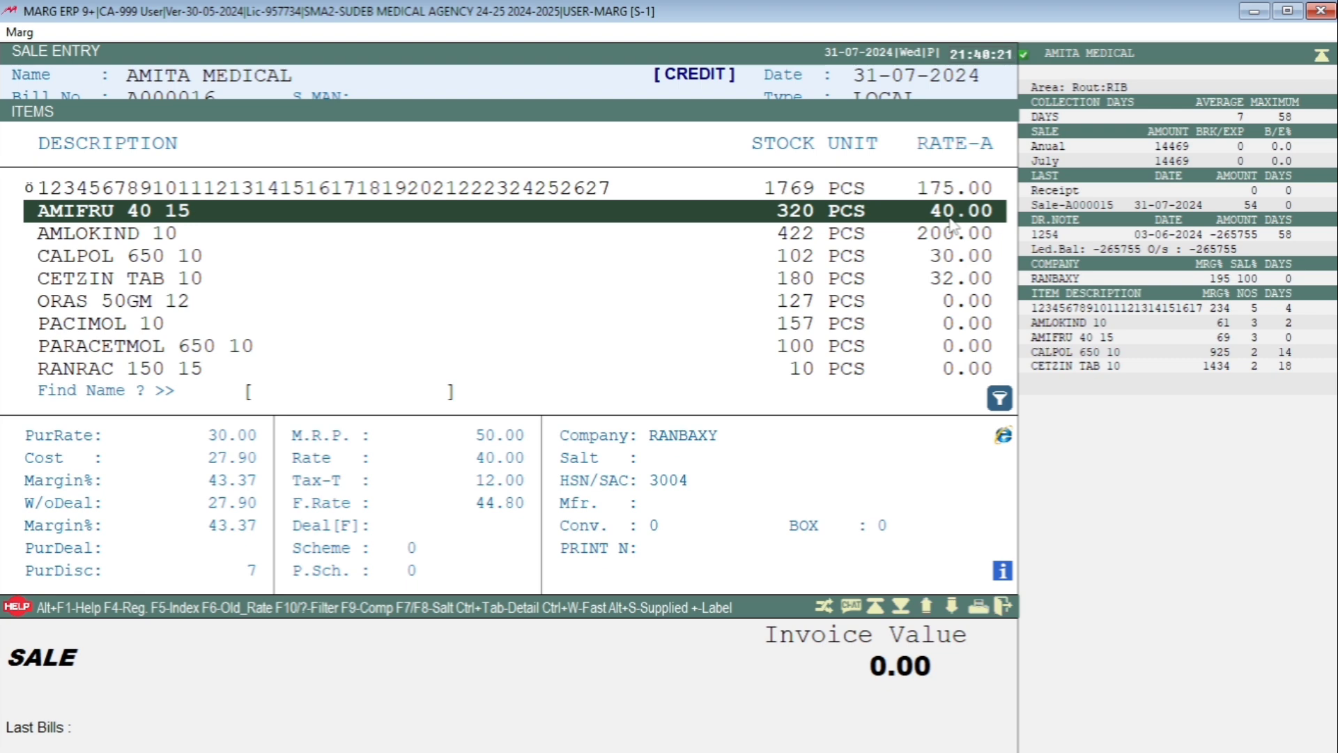
{"action": "left_click", "coordinate": [950, 218]}
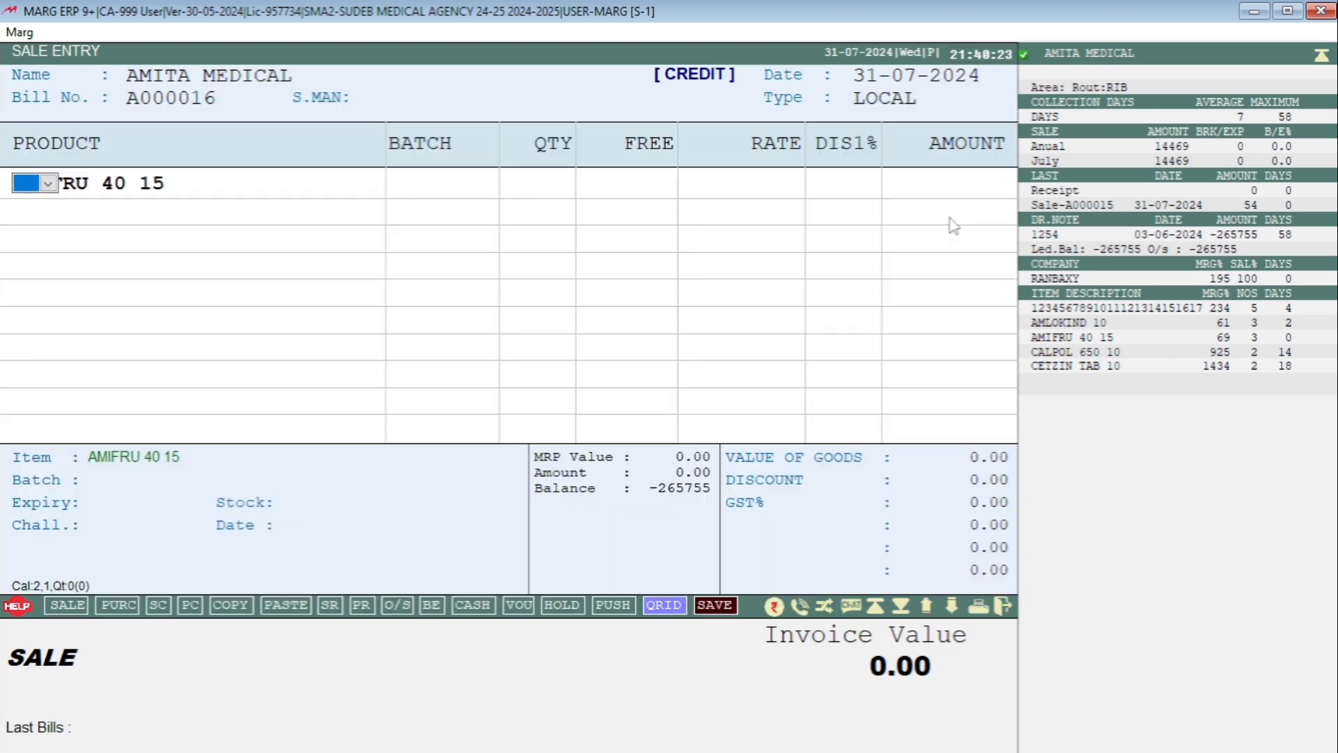
{"action": "left_click", "coordinate": [47, 184]}
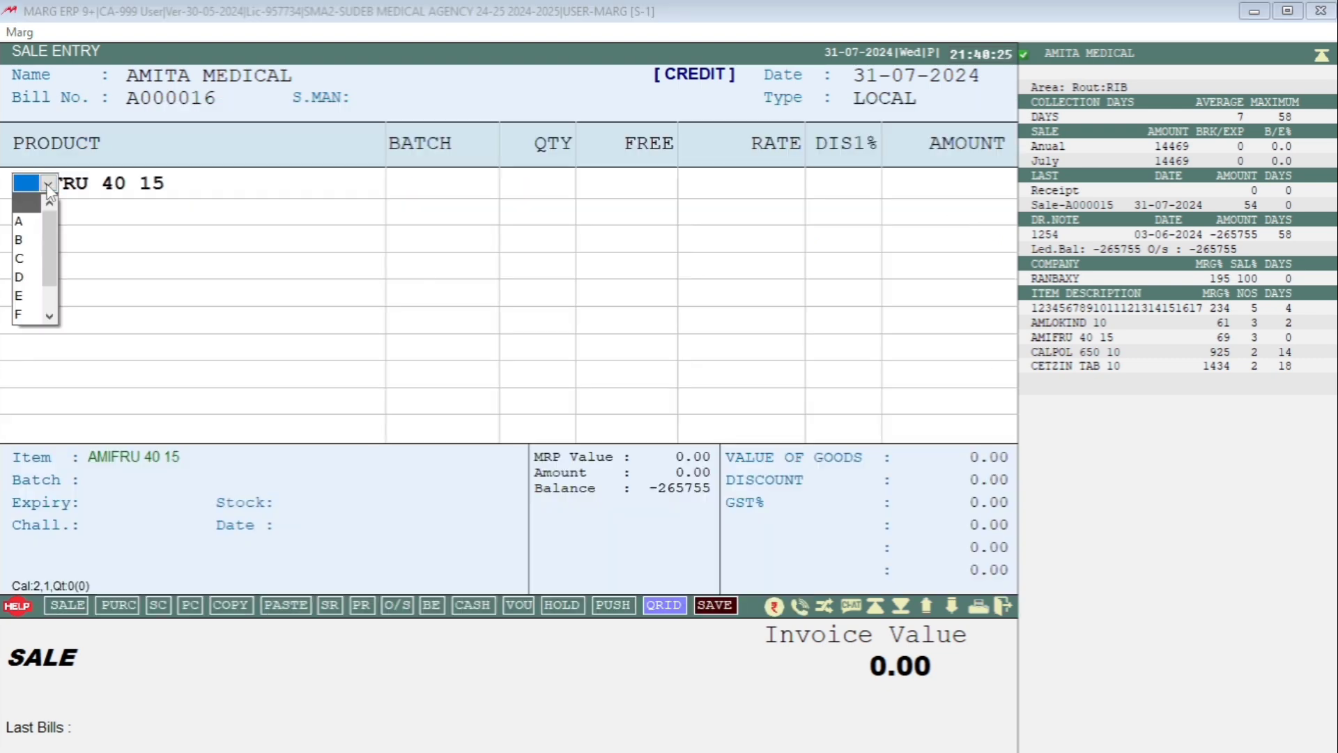
{"action": "left_click", "coordinate": [23, 232]}
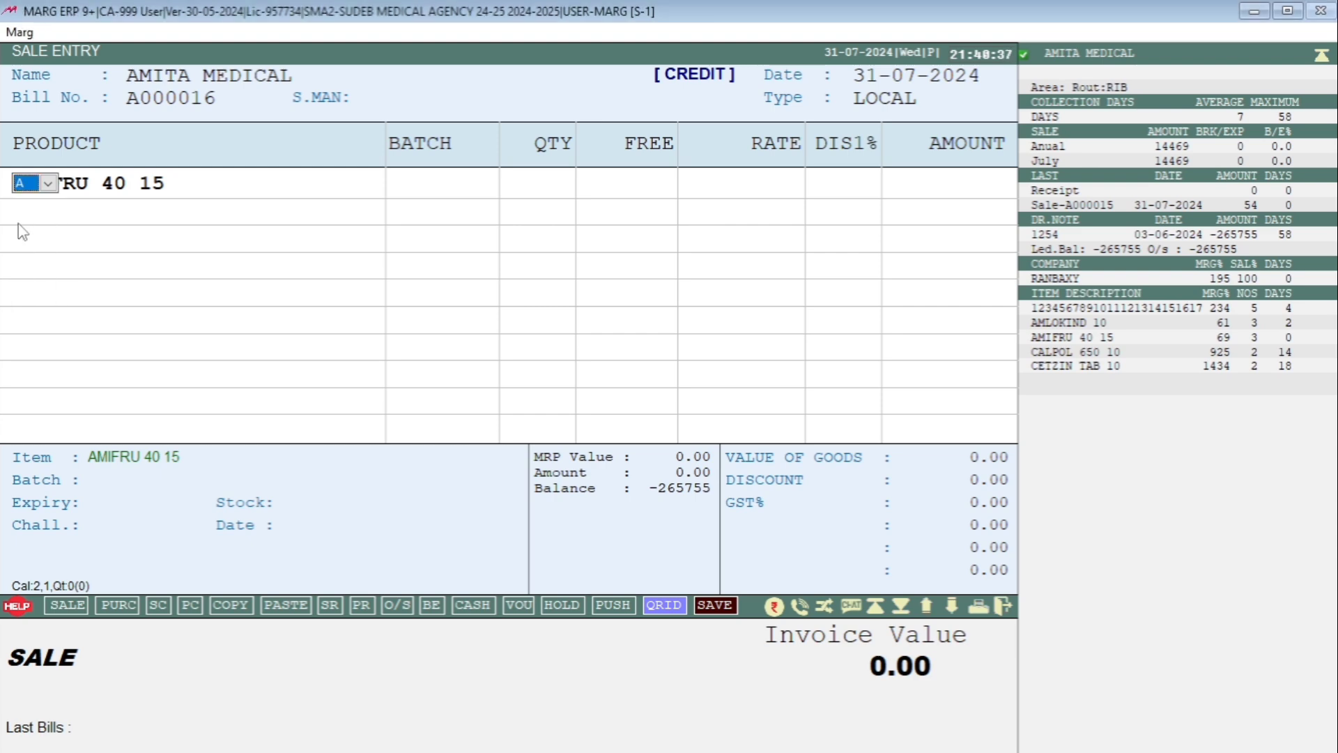
{"action": "key", "text": "Return"}
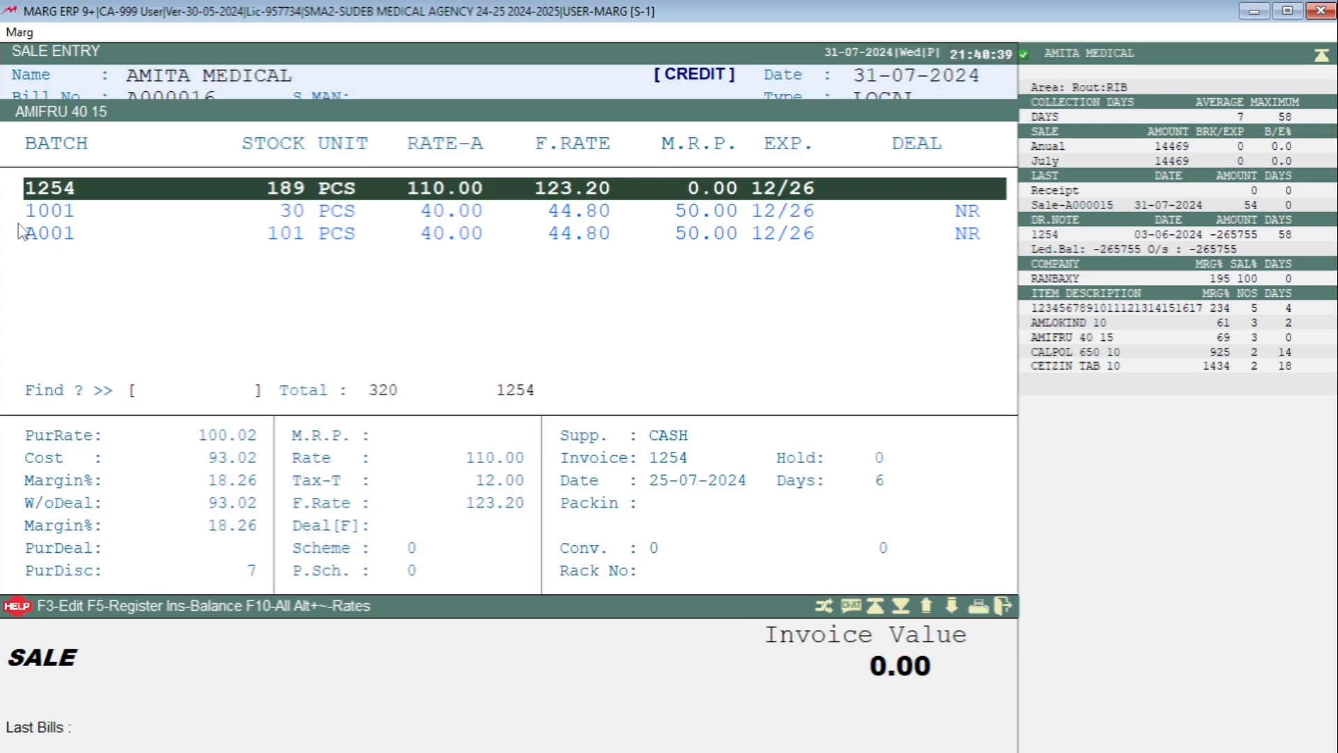
Choose batch A001 for the AMIFRU 40 15 line and set its quantity to 1.
{"action": "key", "text": "Down"}
{"action": "key", "text": "Down"}
{"action": "key", "text": "Return"}
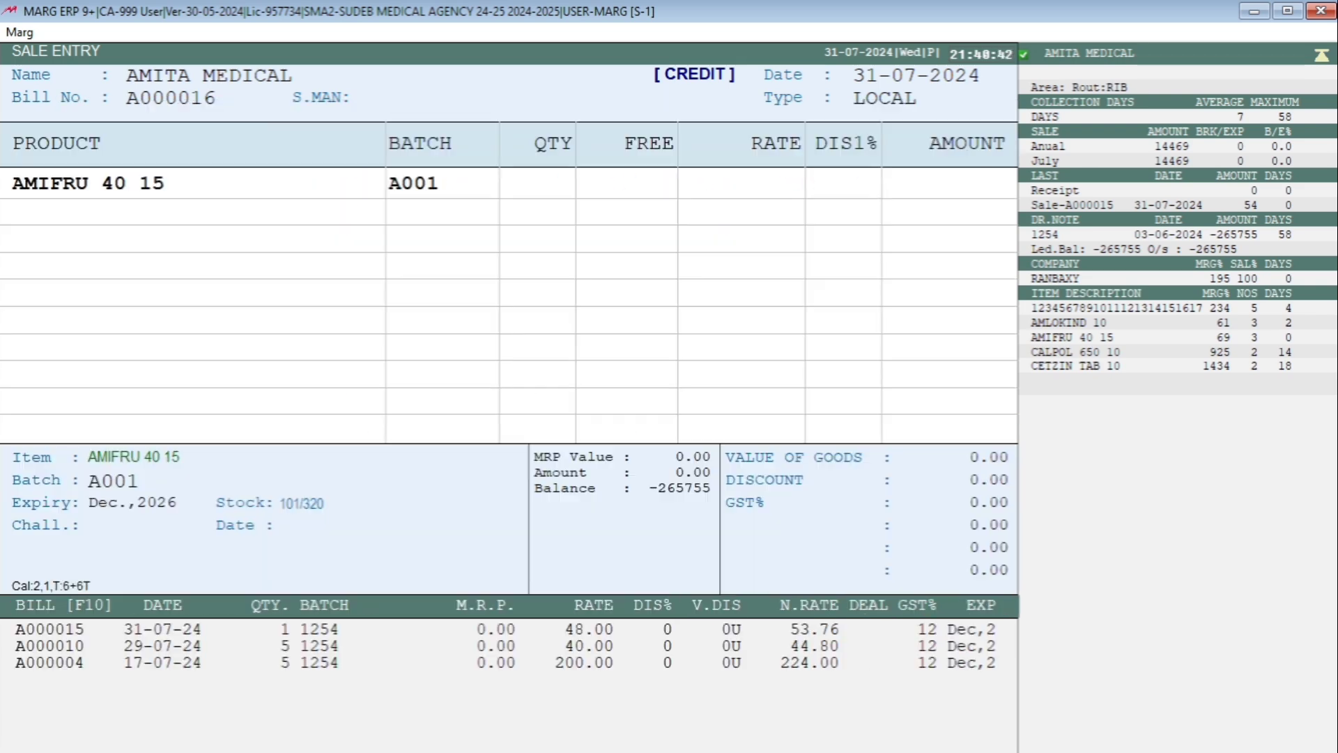
{"action": "type", "text": "1"}
{"action": "key", "text": "Return"}
{"action": "key", "text": "Return"}
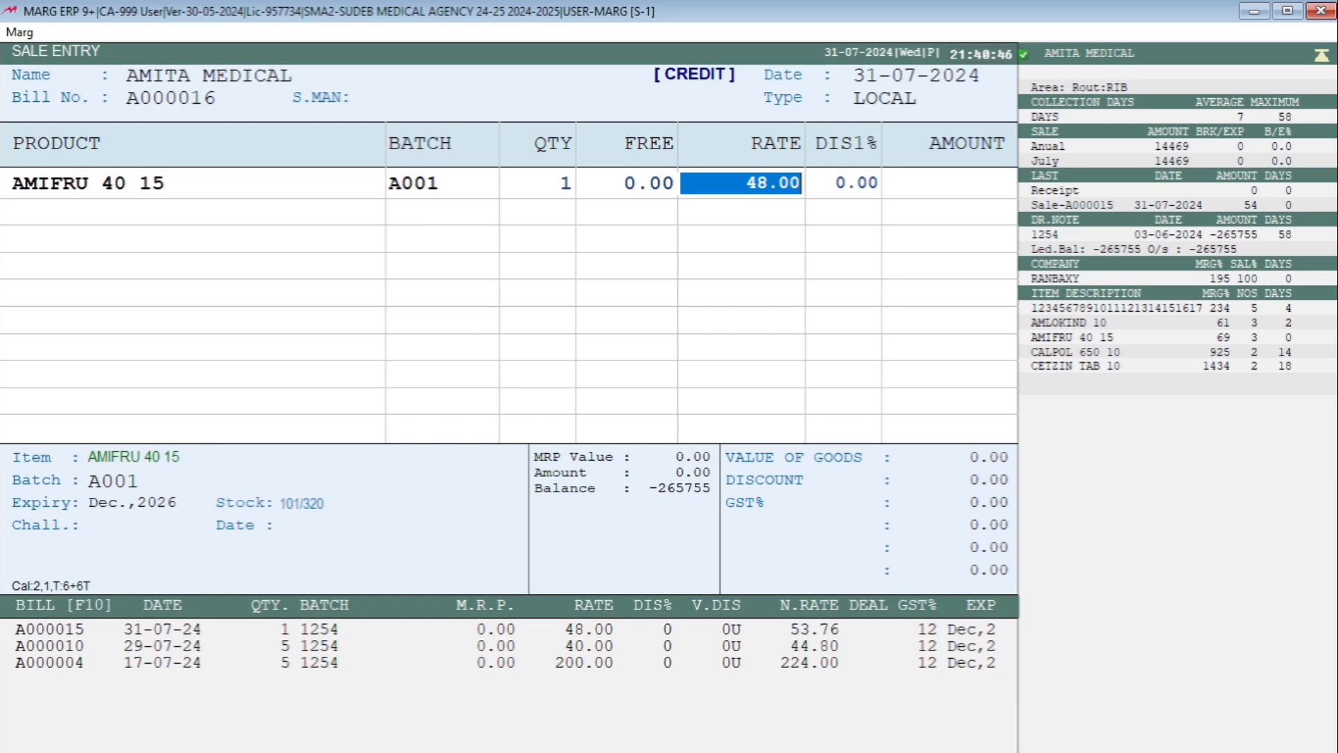
Calculate 40+20% with the built-in calculator to check the rate, and accept the AMIFRU 40 15 line.
{"action": "key", "text": "F12"}
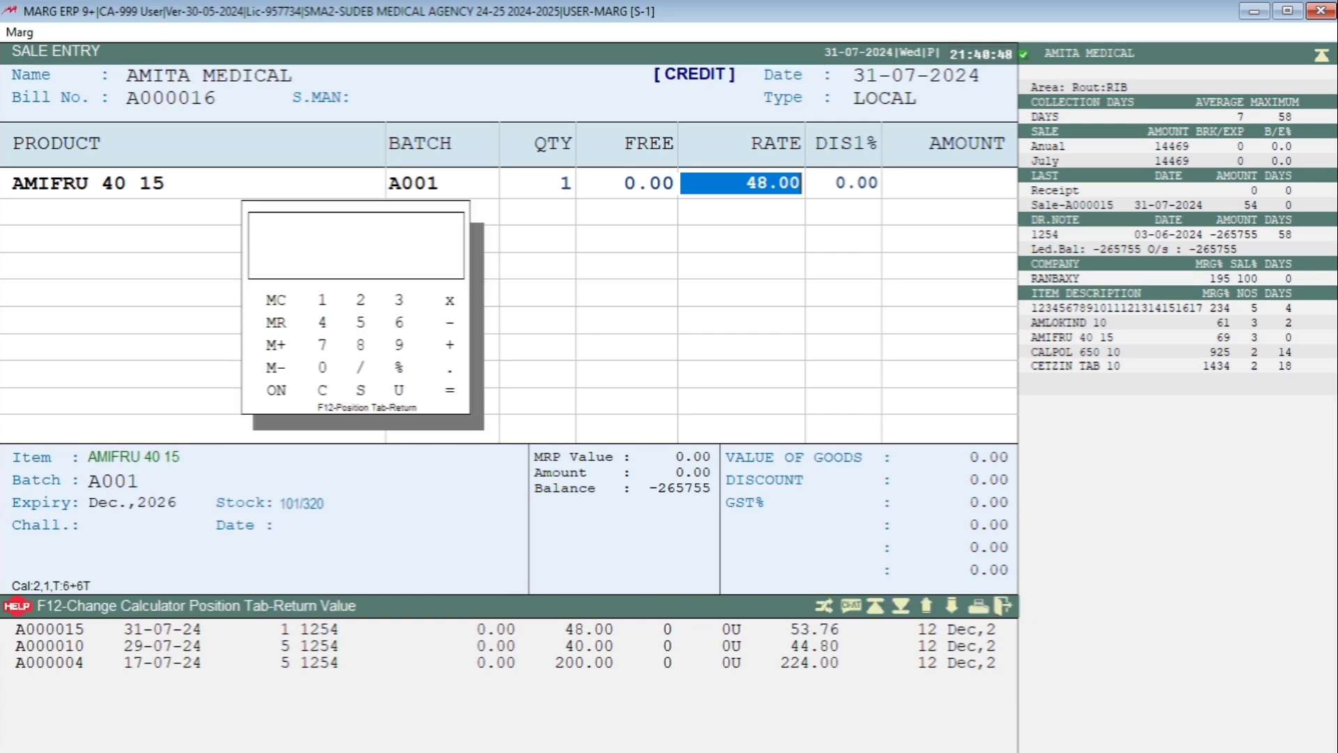
{"action": "type", "text": "40+20%"}
{"action": "key", "text": "Return"}
{"action": "key", "text": "Return"}
{"action": "key", "text": "Return"}
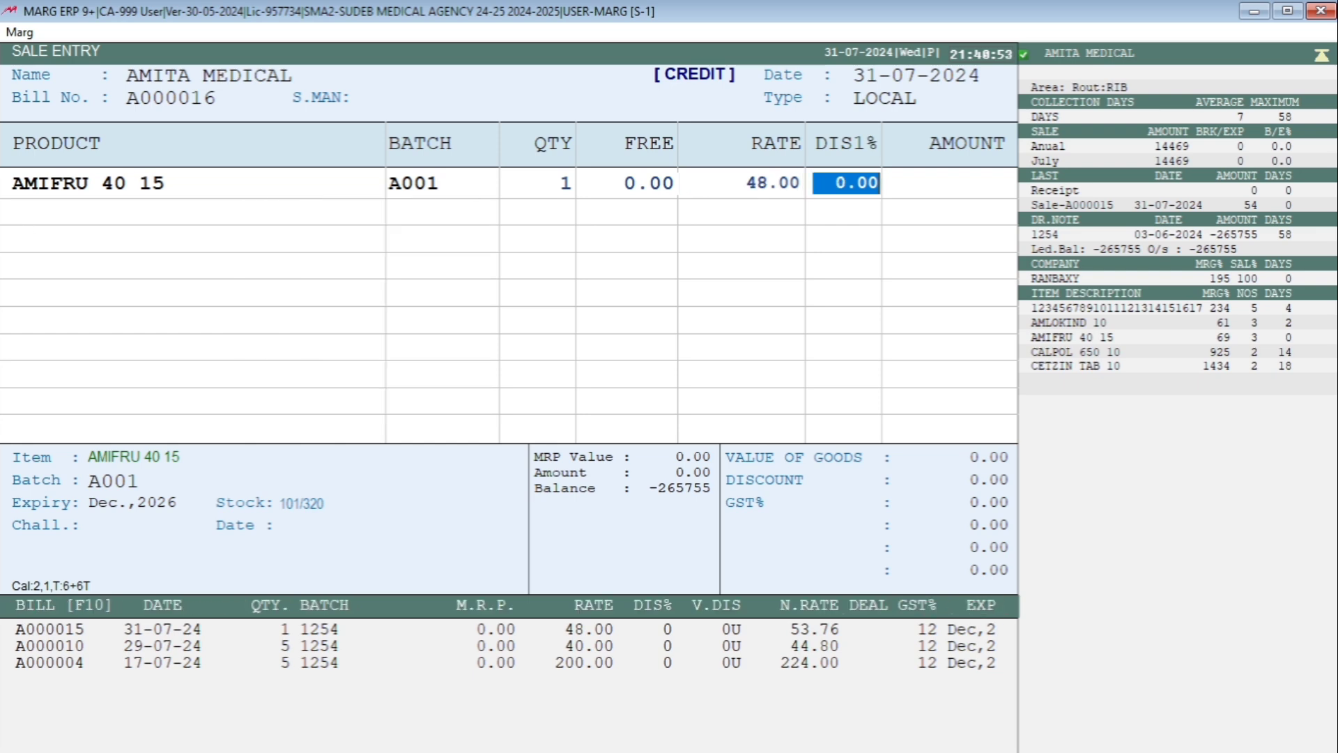
{"action": "key", "text": "Return"}
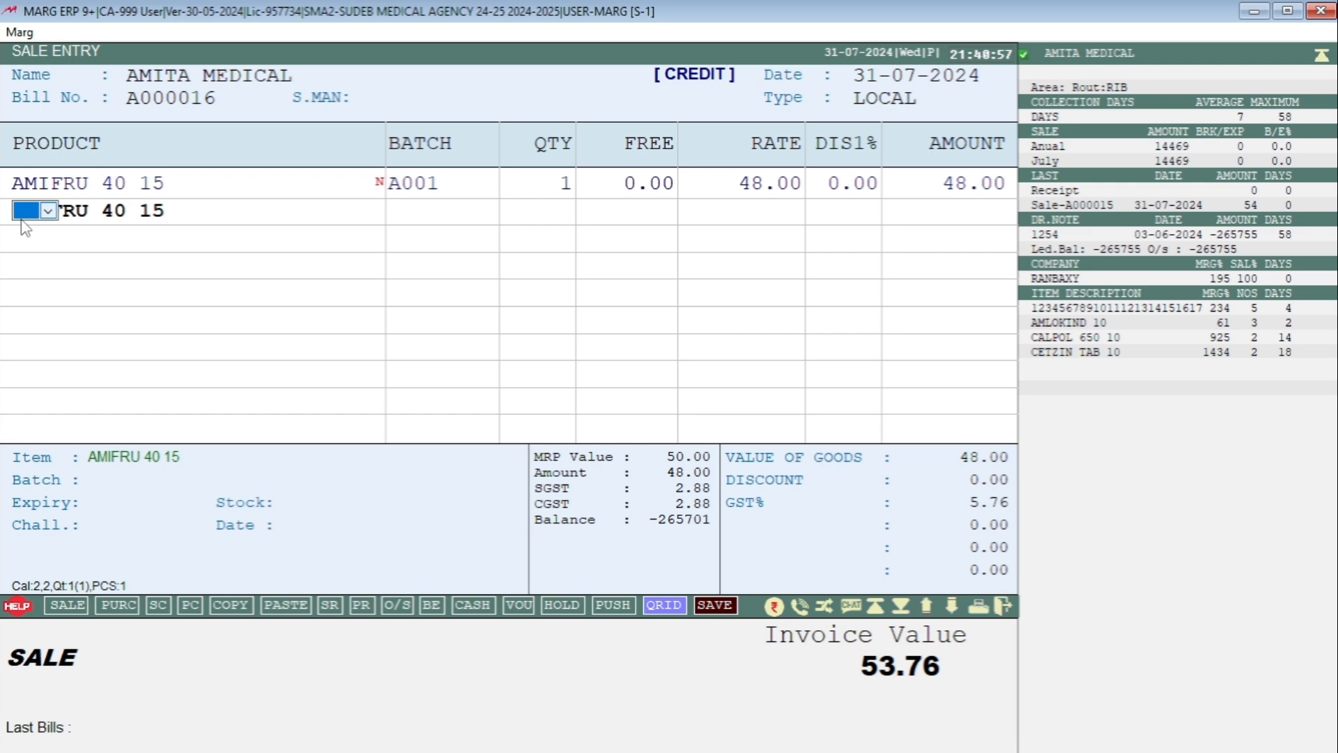
Add a second AMIFRU 40 15 line with rate-increase code B, batch A001 and quantity 1.
{"action": "type", "text": "B"}
{"action": "key", "text": "Return"}
{"action": "key", "text": "Down"}
{"action": "key", "text": "Down"}
{"action": "key", "text": "Return"}
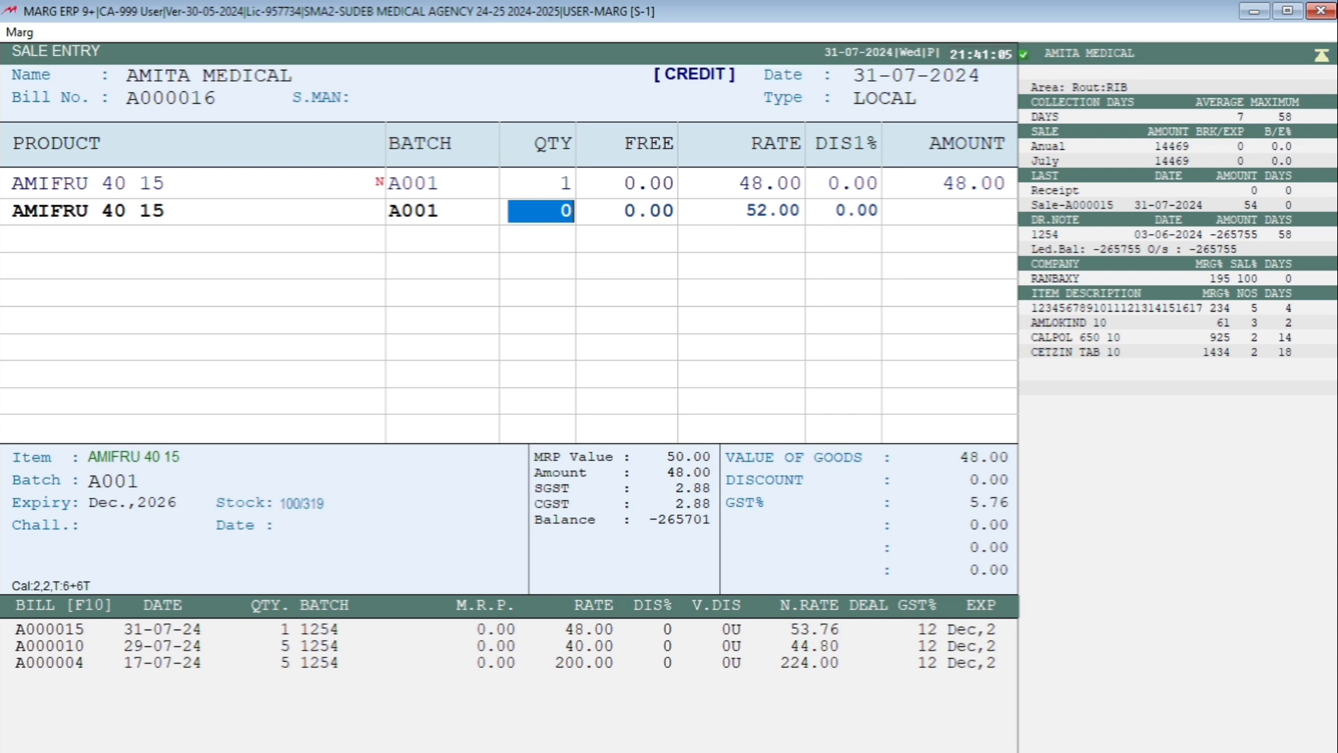
{"action": "type", "text": "1"}
{"action": "key", "text": "Return"}
{"action": "key", "text": "Return"}
{"action": "key", "text": "Return"}
{"action": "key", "text": "Return"}
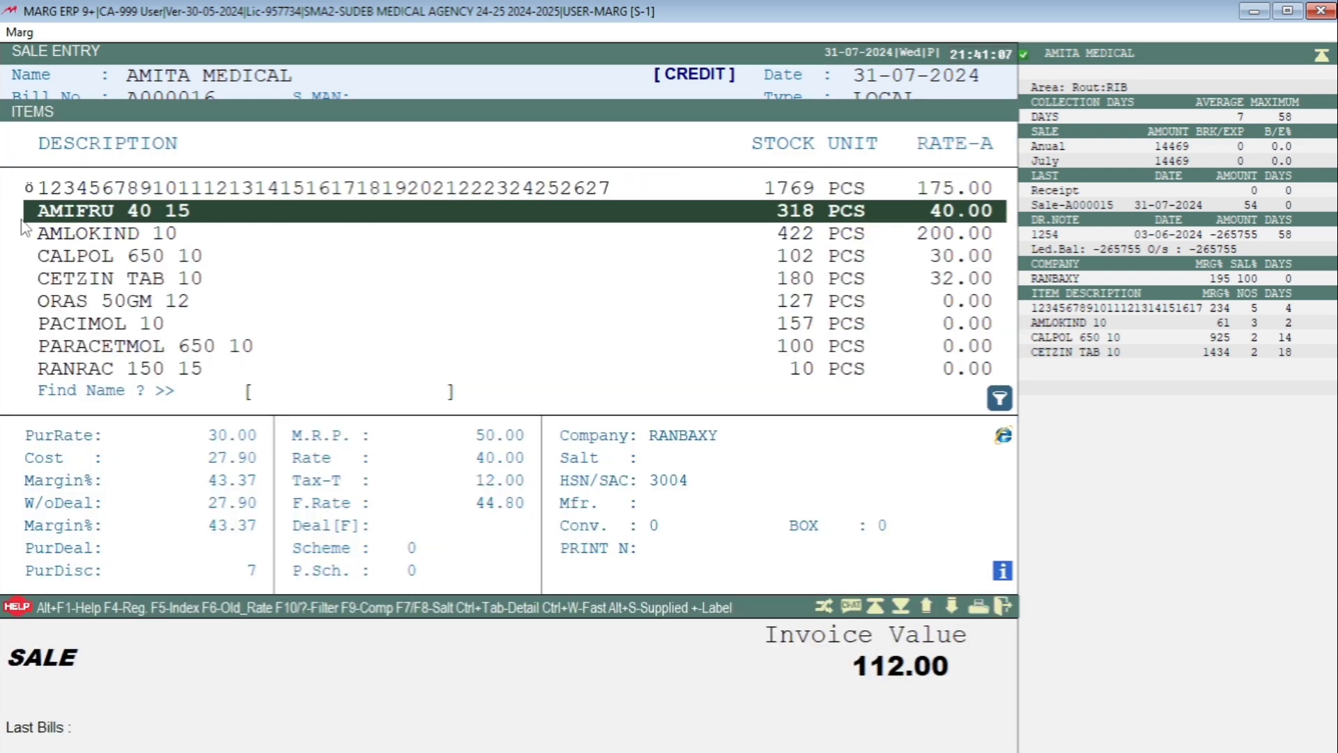
Add a CALPOL 650 10 line without a rate-increase code, using batch A02 and quantity 1.
{"action": "key", "text": "Down"}
{"action": "key", "text": "Down"}
{"action": "key", "text": "Return"}
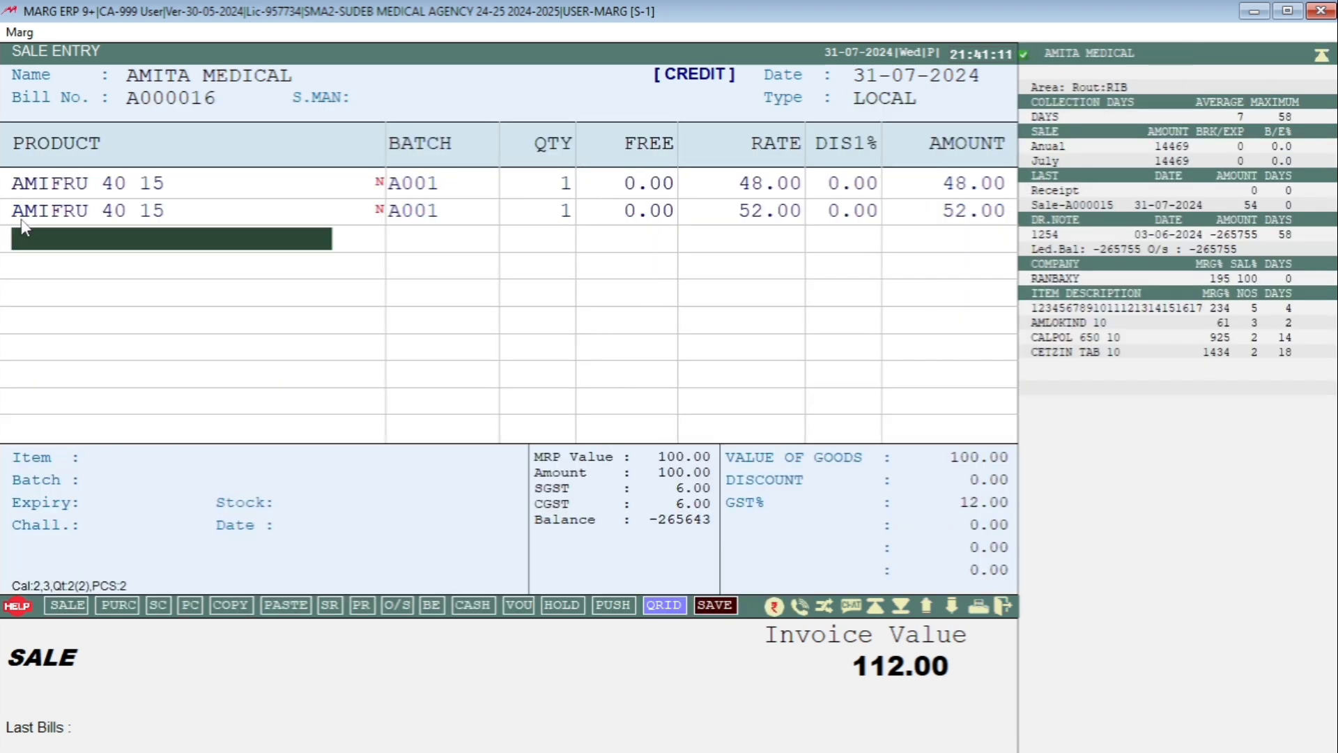
{"action": "key", "text": "Return"}
{"action": "key", "text": "Return"}
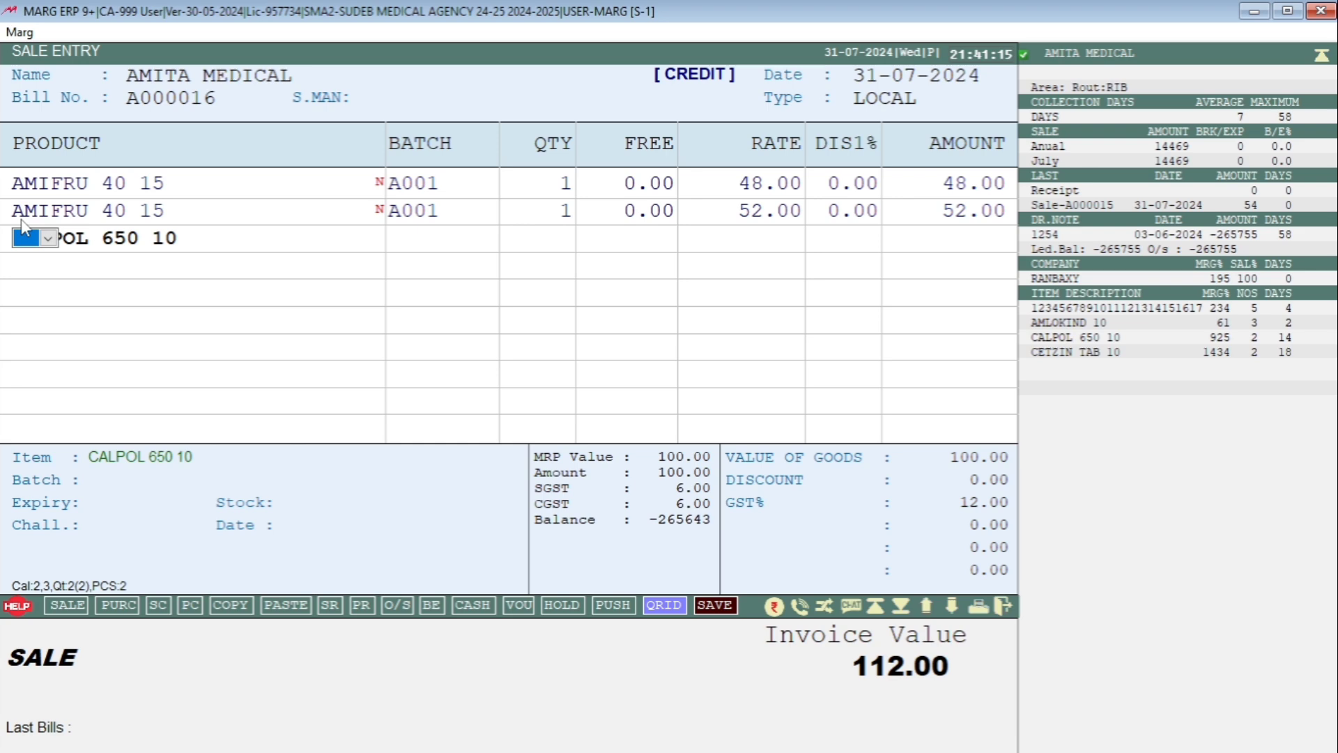
{"action": "key", "text": "Return"}
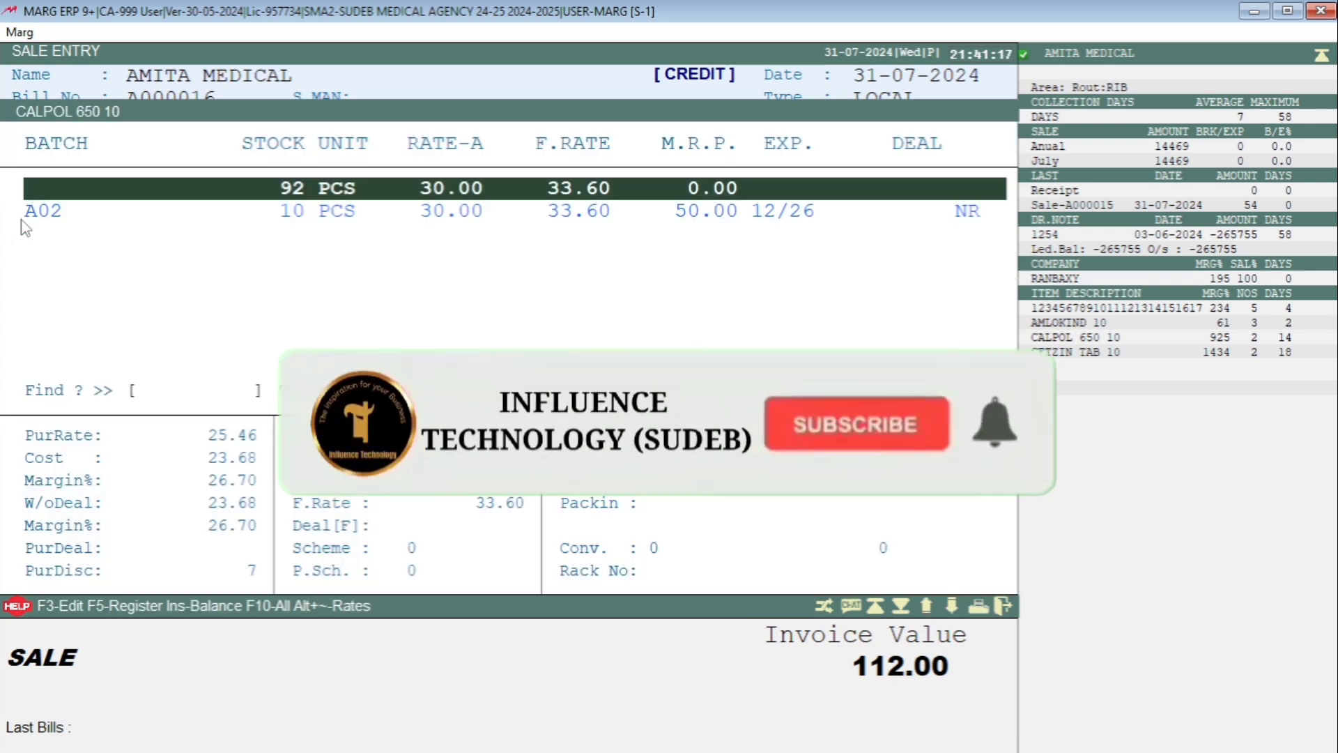
{"action": "key", "text": "Return"}
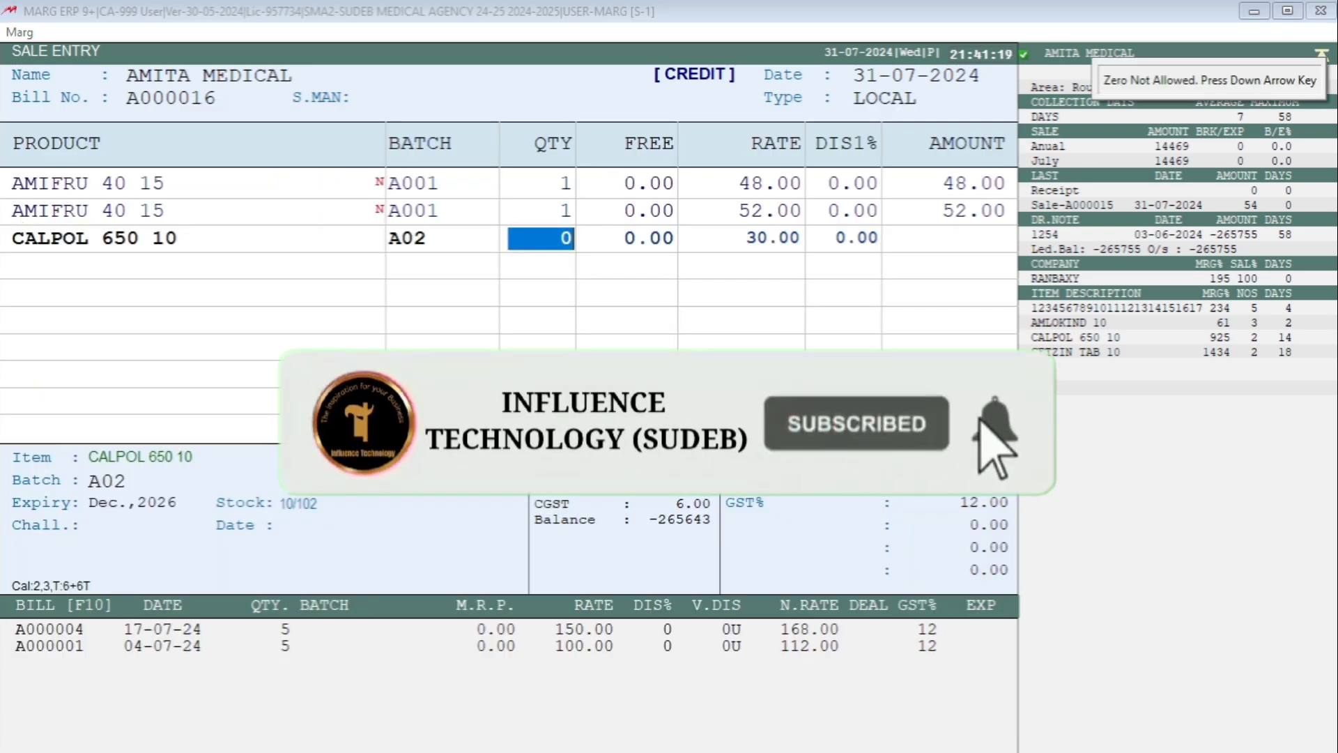
{"action": "key", "text": "Return"}
{"action": "key", "text": "Return"}
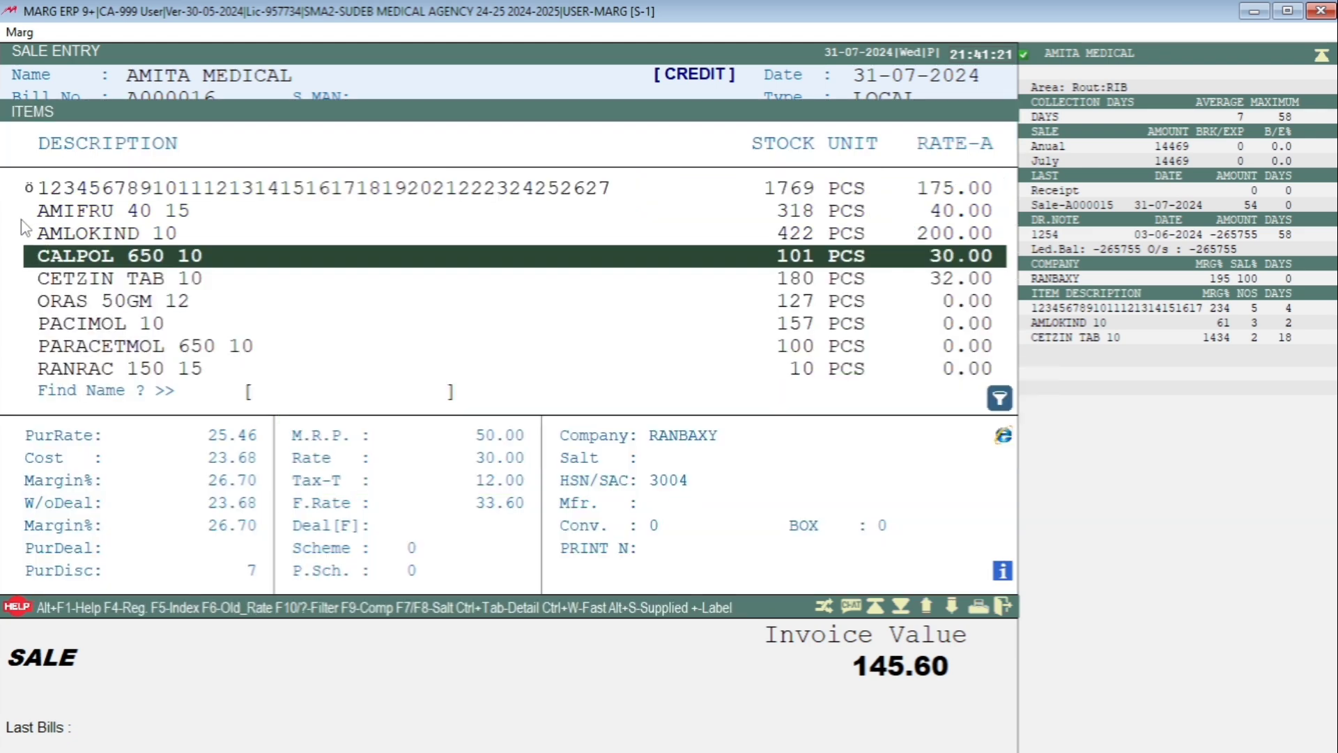
Add a second CALPOL 650 10 line with rate-increase code A, batch A02 and quantity 1.
{"action": "key", "text": "Escape"}
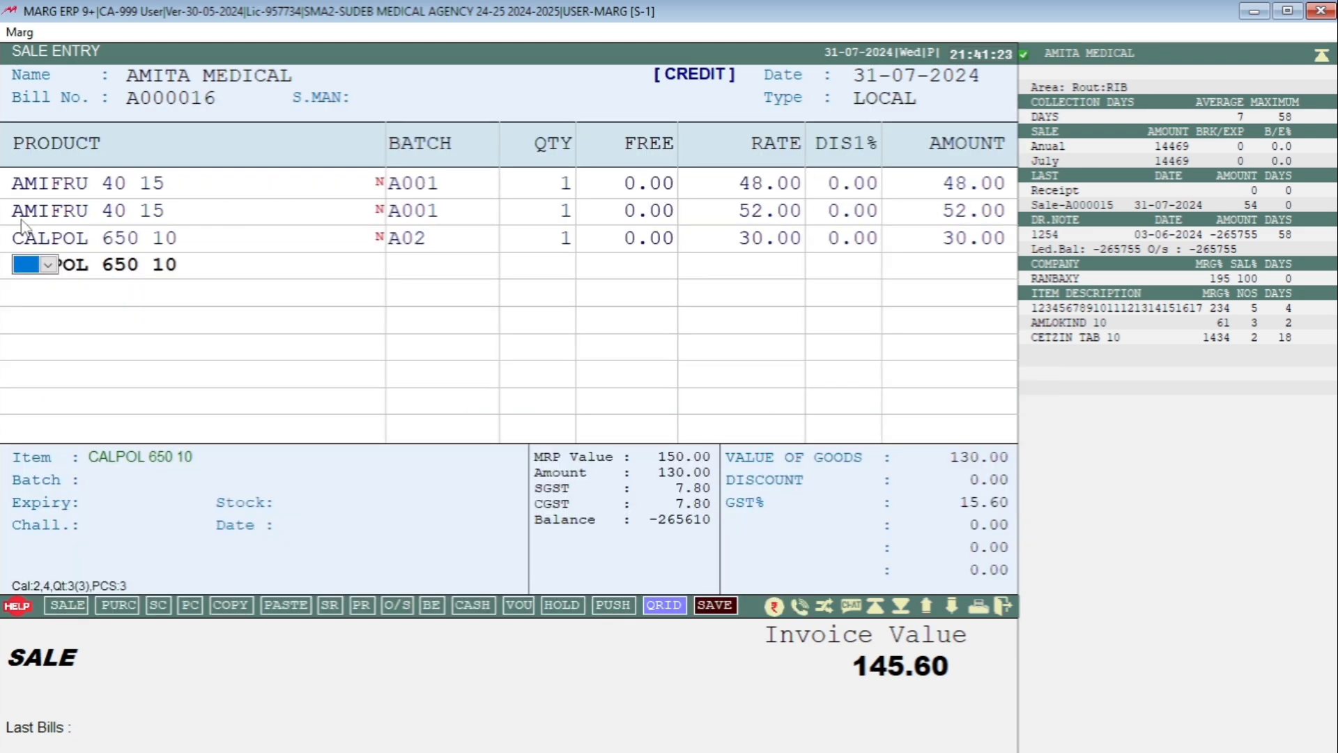
{"action": "key", "text": "alt+Down"}
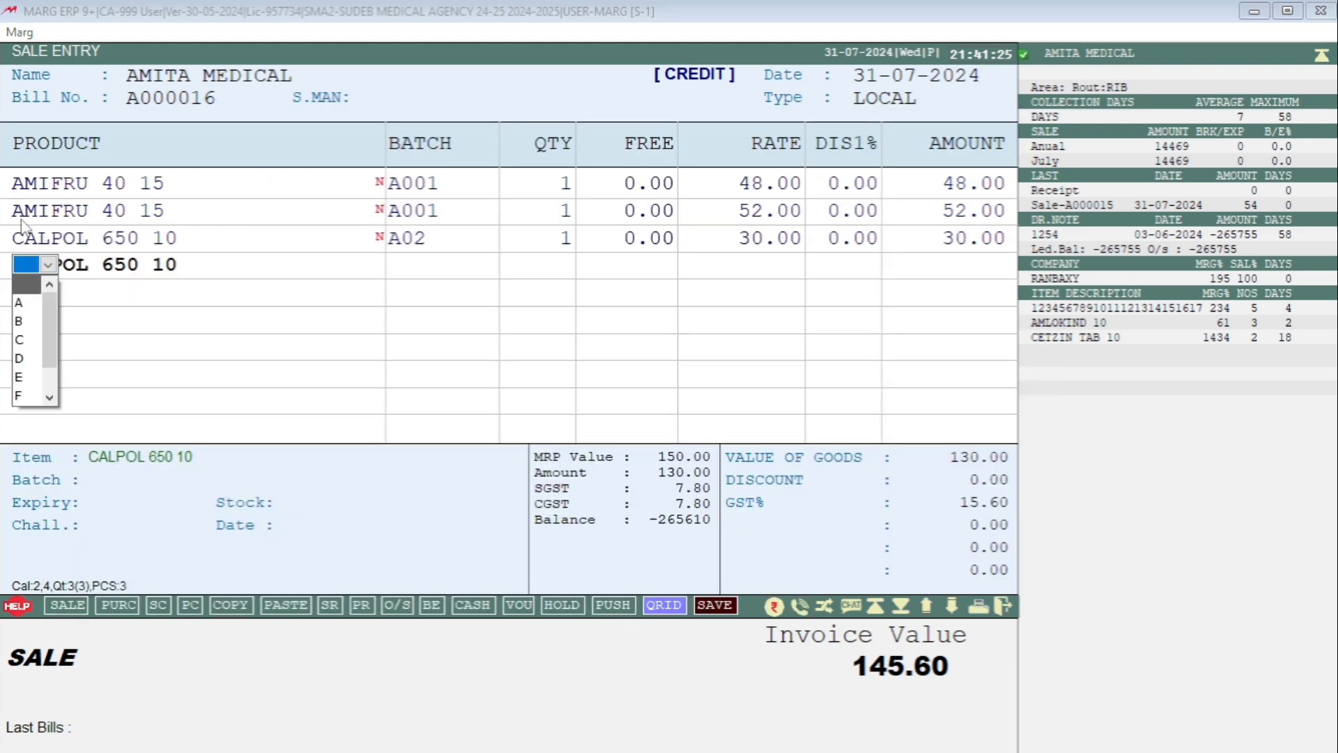
{"action": "left_click", "coordinate": [20, 304]}
{"action": "key", "text": "Return"}
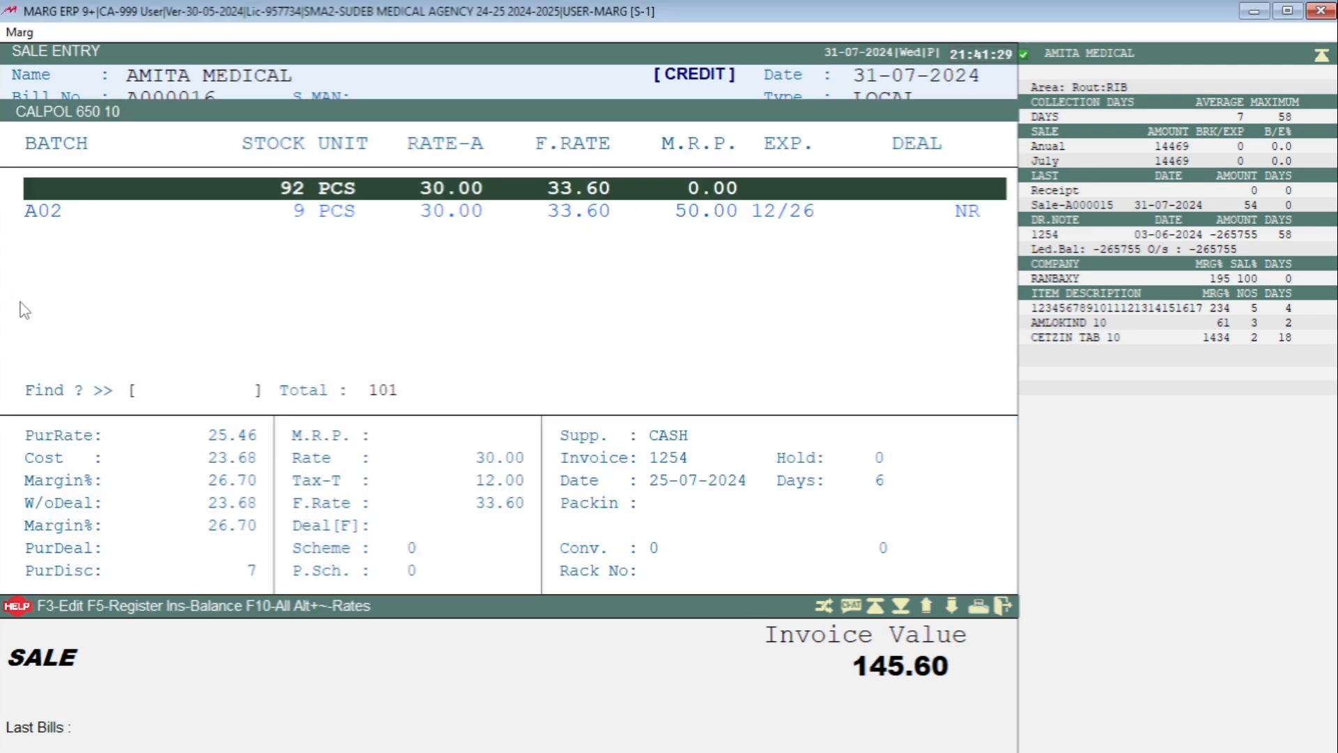
{"action": "key", "text": "Down"}
{"action": "key", "text": "Return"}
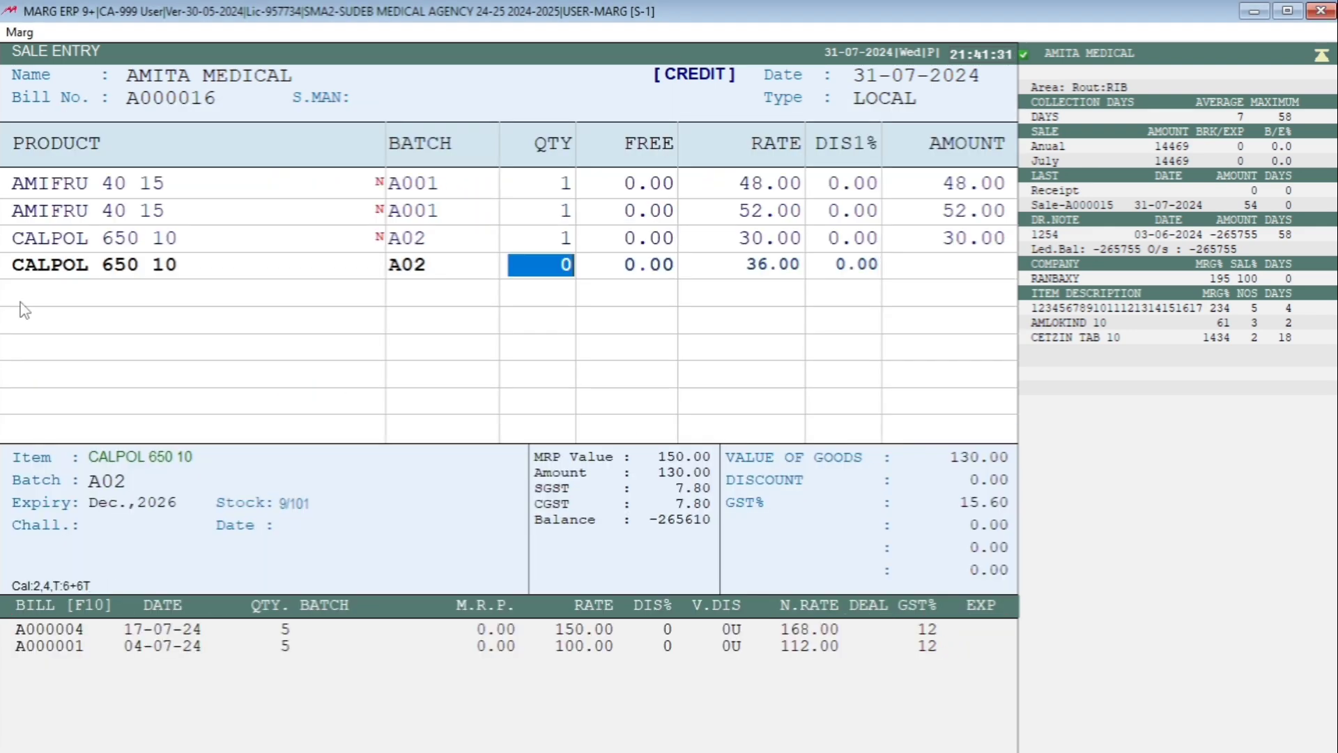
{"action": "type", "text": "1"}
{"action": "key", "text": "Return"}
{"action": "key", "text": "Return"}
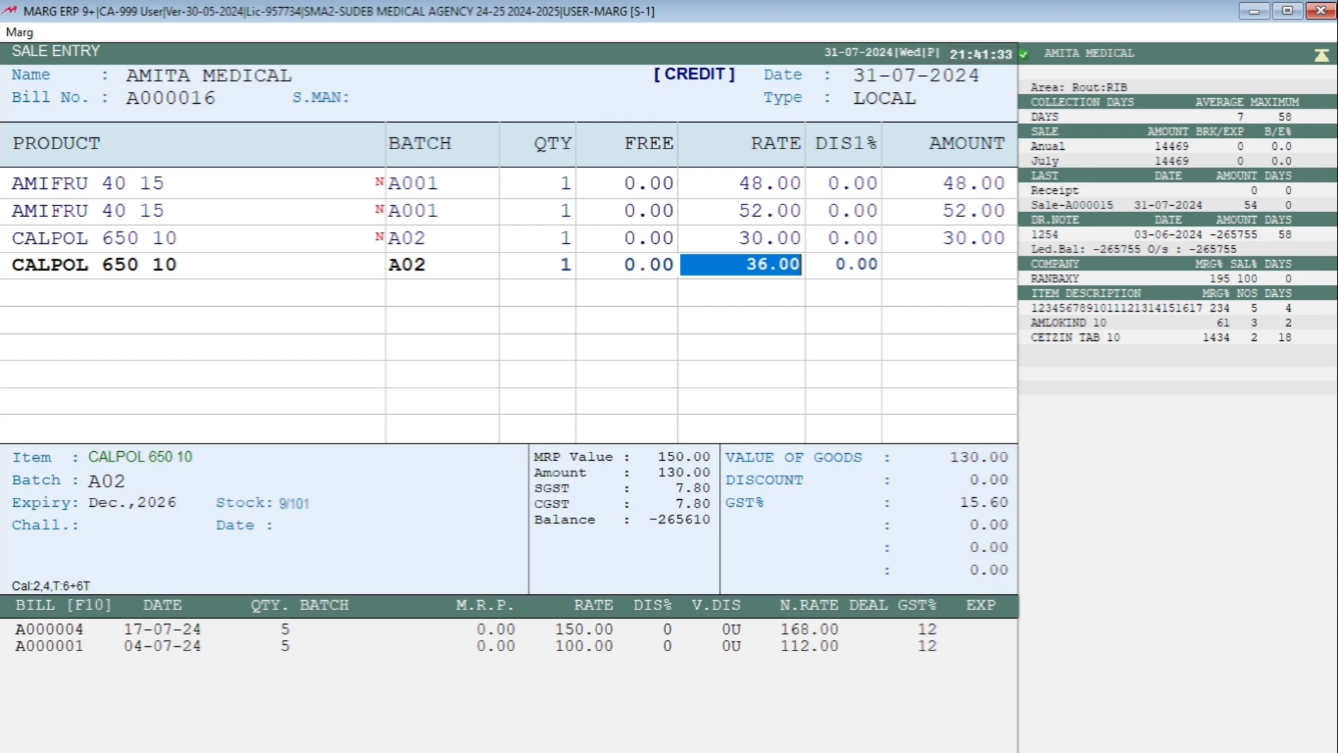
{"action": "key", "text": "Return"}
{"action": "key", "text": "Return"}
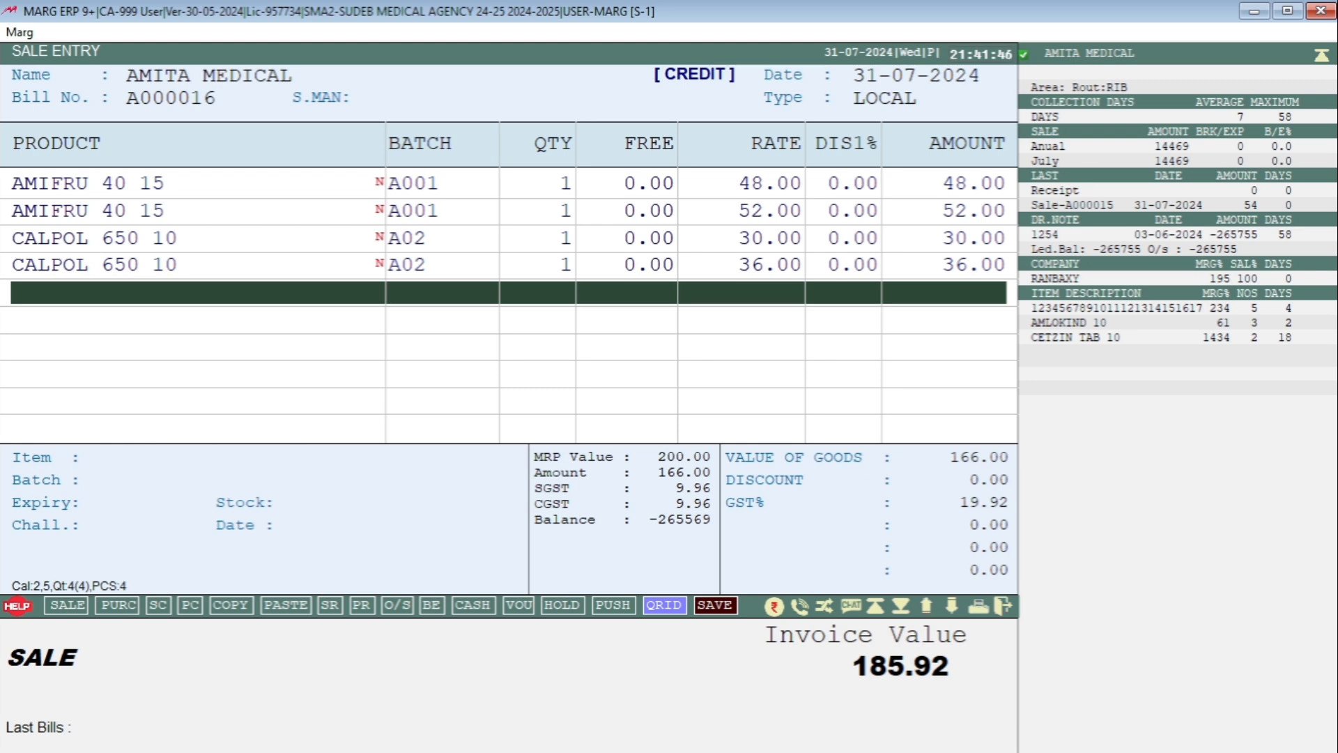
Add a CETZIN TAB 10 line without a rate-increase code, using the blank batch and quantity 1.
{"action": "key", "text": "Return"}
{"action": "key", "text": "Down"}
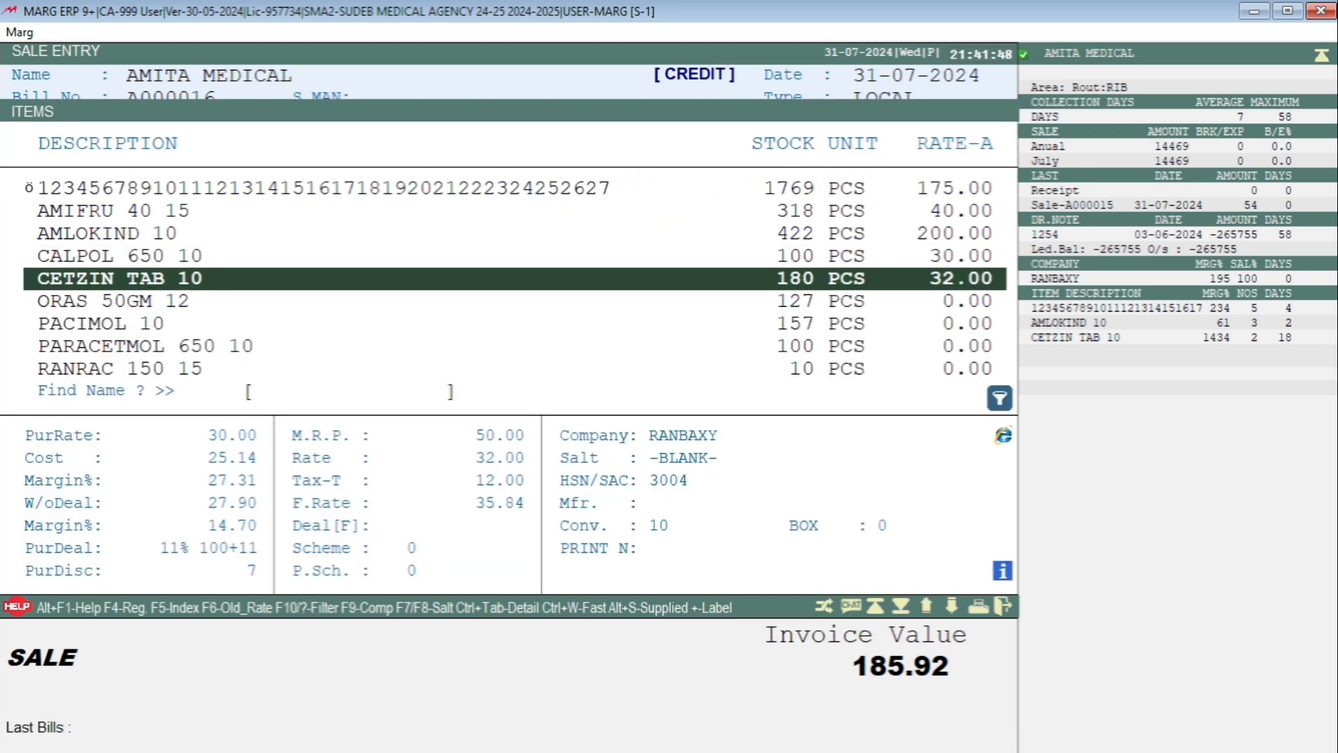
{"action": "key", "text": "Return"}
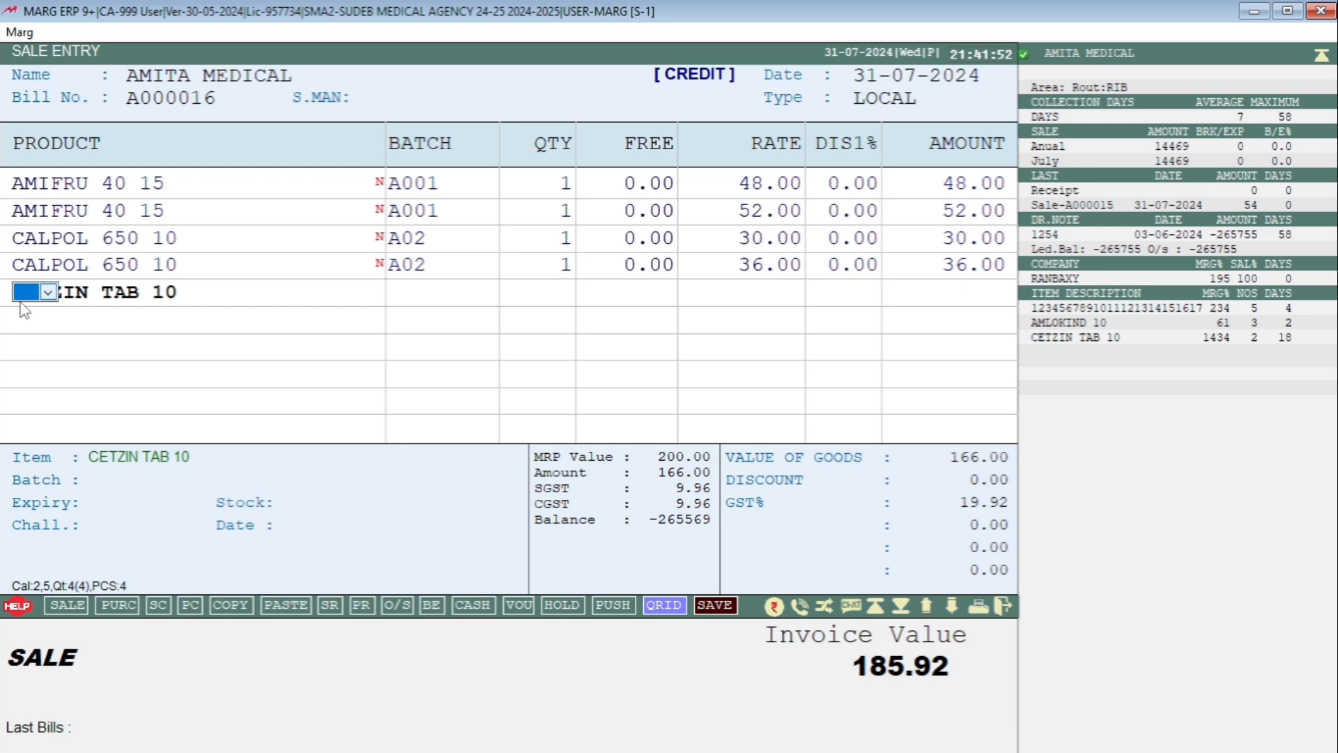
{"action": "key", "text": "Return"}
{"action": "key", "text": "Return"}
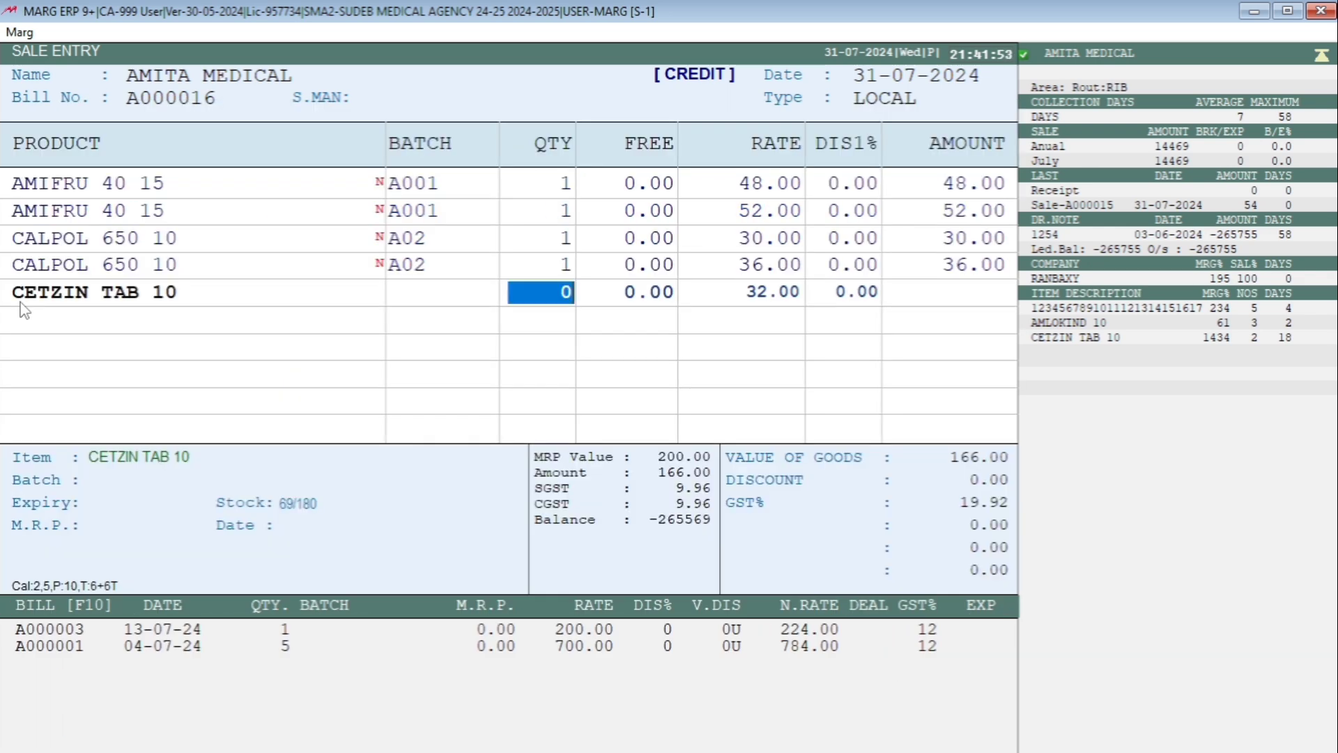
{"action": "type", "text": "1"}
{"action": "key", "text": "Return"}
{"action": "key", "text": "Return"}
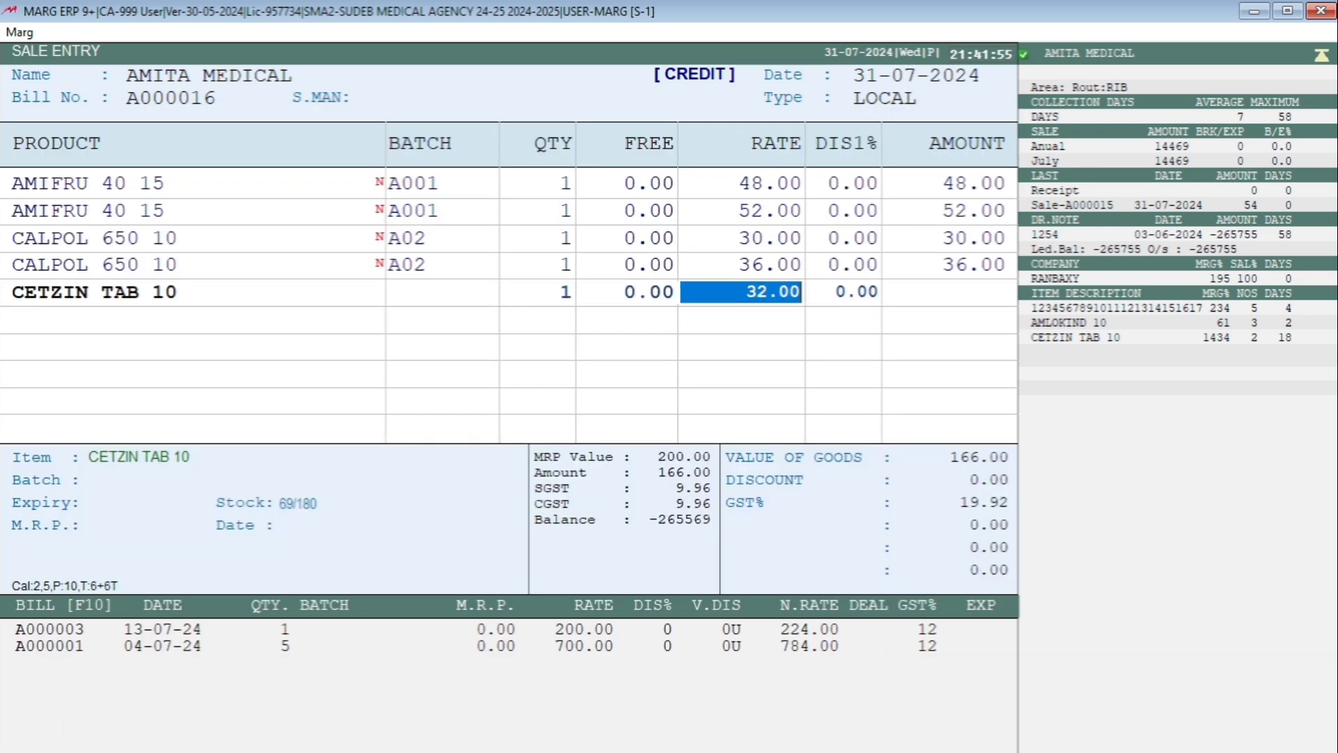
{"action": "key", "text": "Return"}
{"action": "key", "text": "Return"}
{"action": "key", "text": "Right"}
{"action": "key", "text": "Return"}
Add CETZIN TAB 10 again with rate-increase code A and batch 2002.
{"action": "key", "text": "Return"}
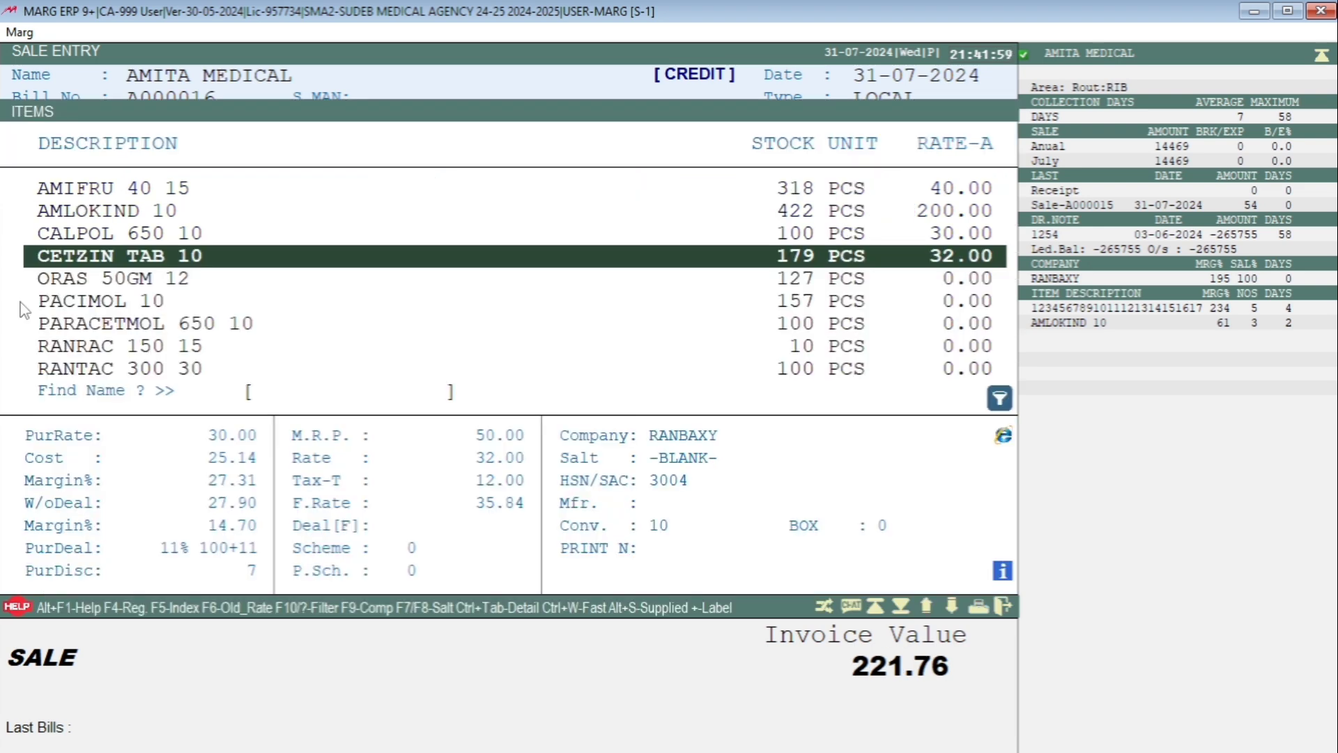
{"action": "key", "text": "Return"}
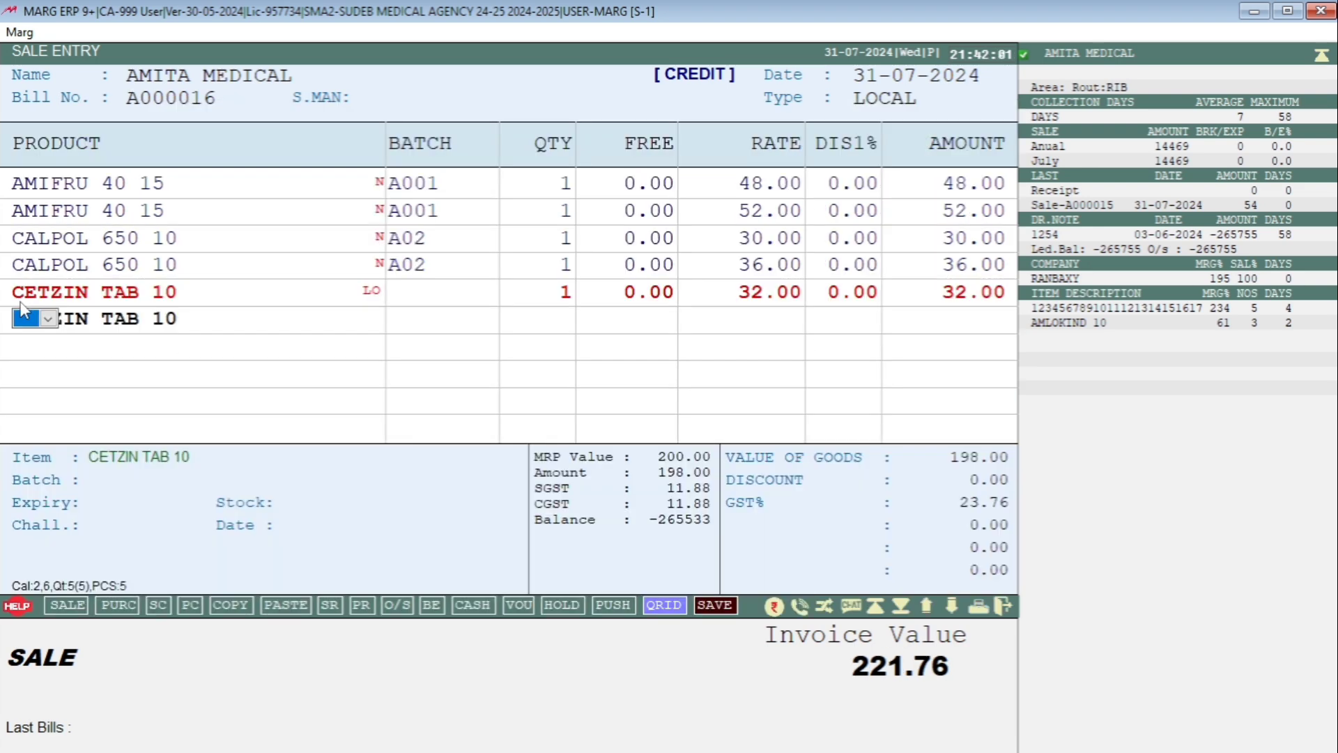
{"action": "key", "text": "Return"}
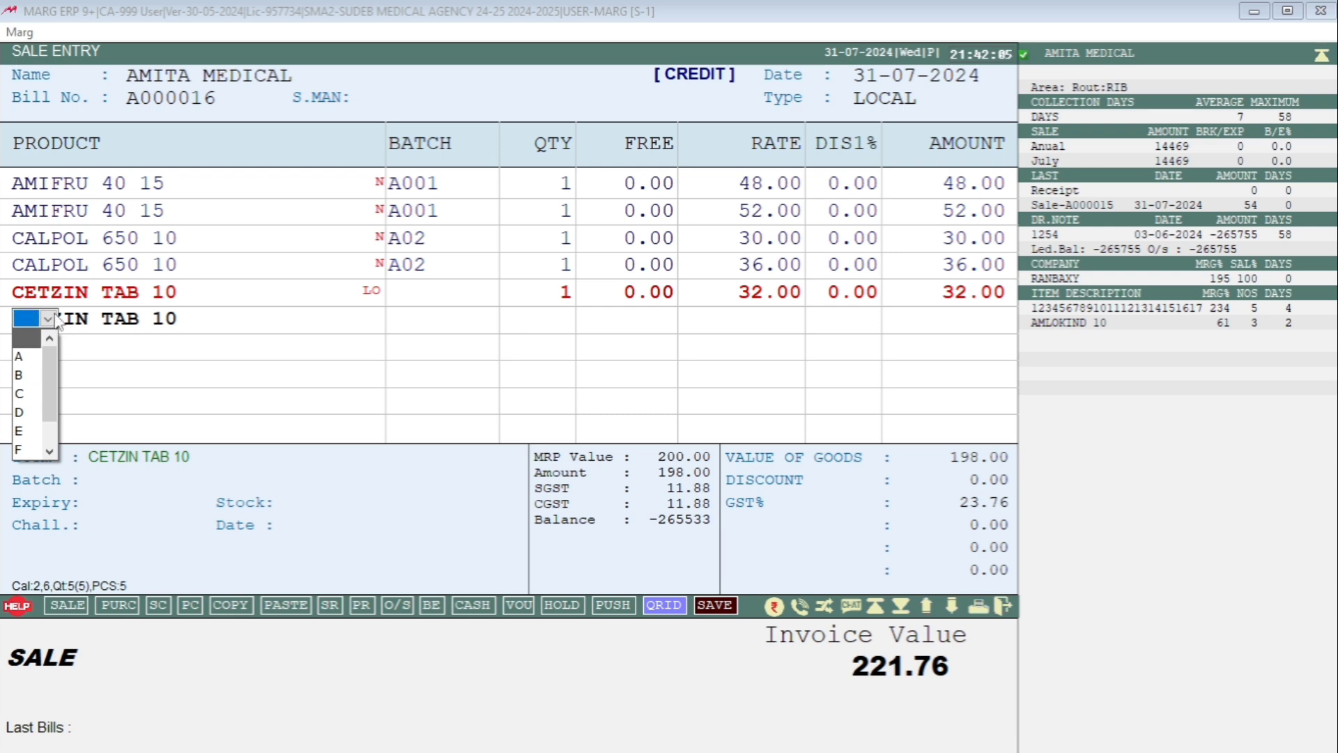
{"action": "key", "text": "Down"}
{"action": "key", "text": "Return"}
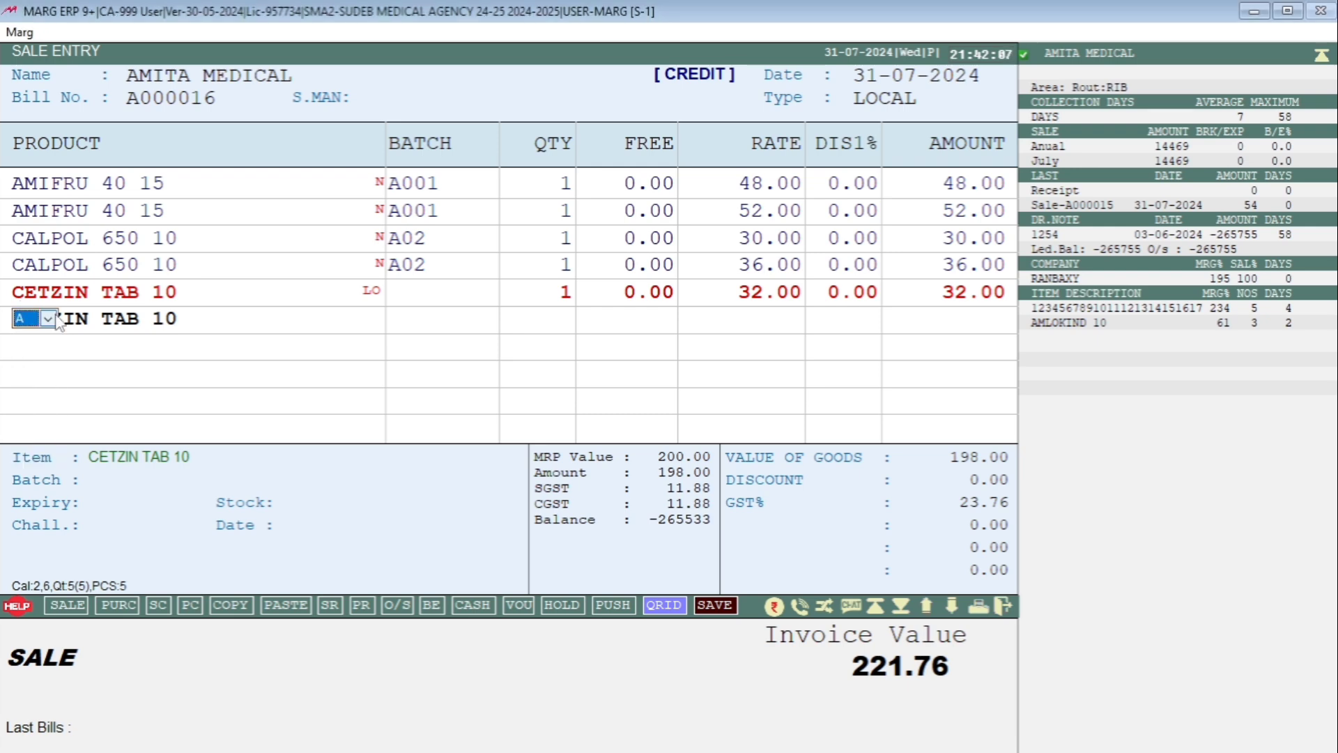
{"action": "key", "text": "Return"}
{"action": "key", "text": "Down"}
{"action": "key", "text": "Return"}
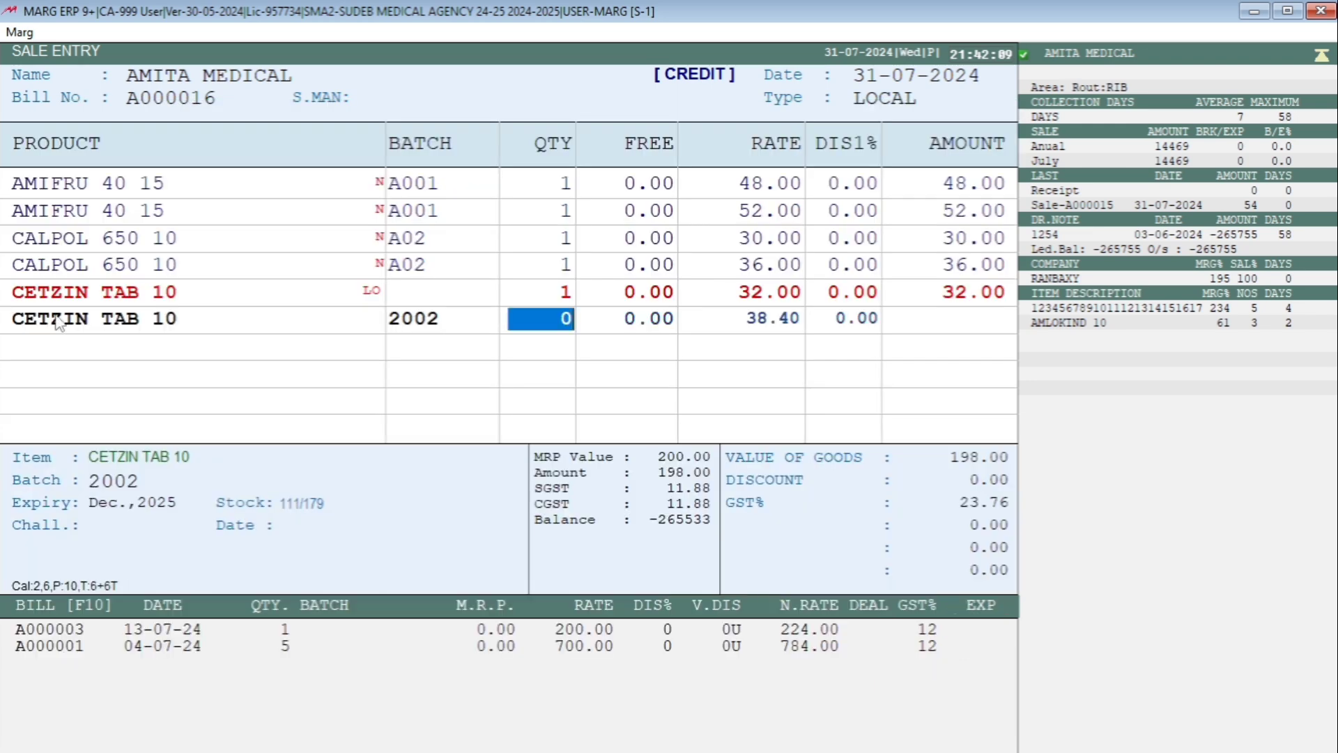
Set the quantity of the CETZIN TAB 10 line with batch 2002 to 1 and accept the line.
{"action": "type", "text": "1"}
{"action": "key", "text": "Return"}
{"action": "key", "text": "Return"}
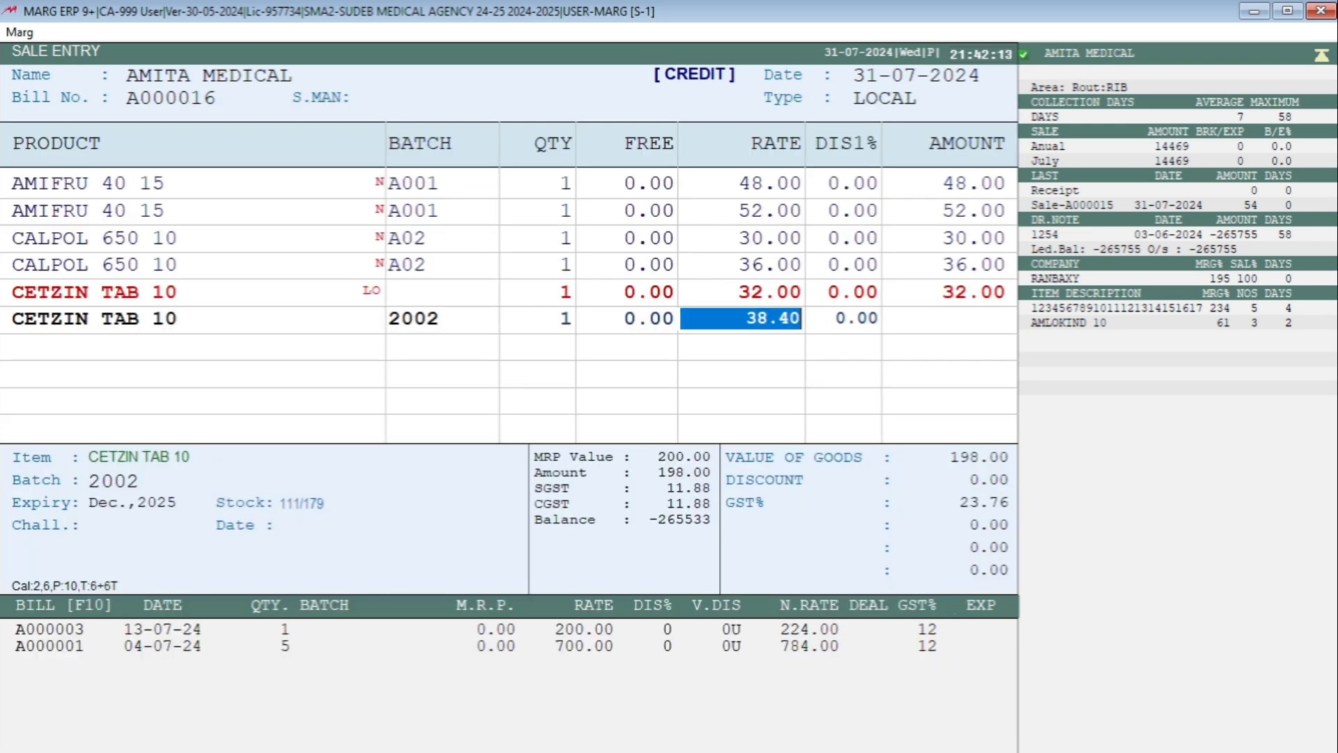
{"action": "key", "text": "Return"}
{"action": "key", "text": "Return"}
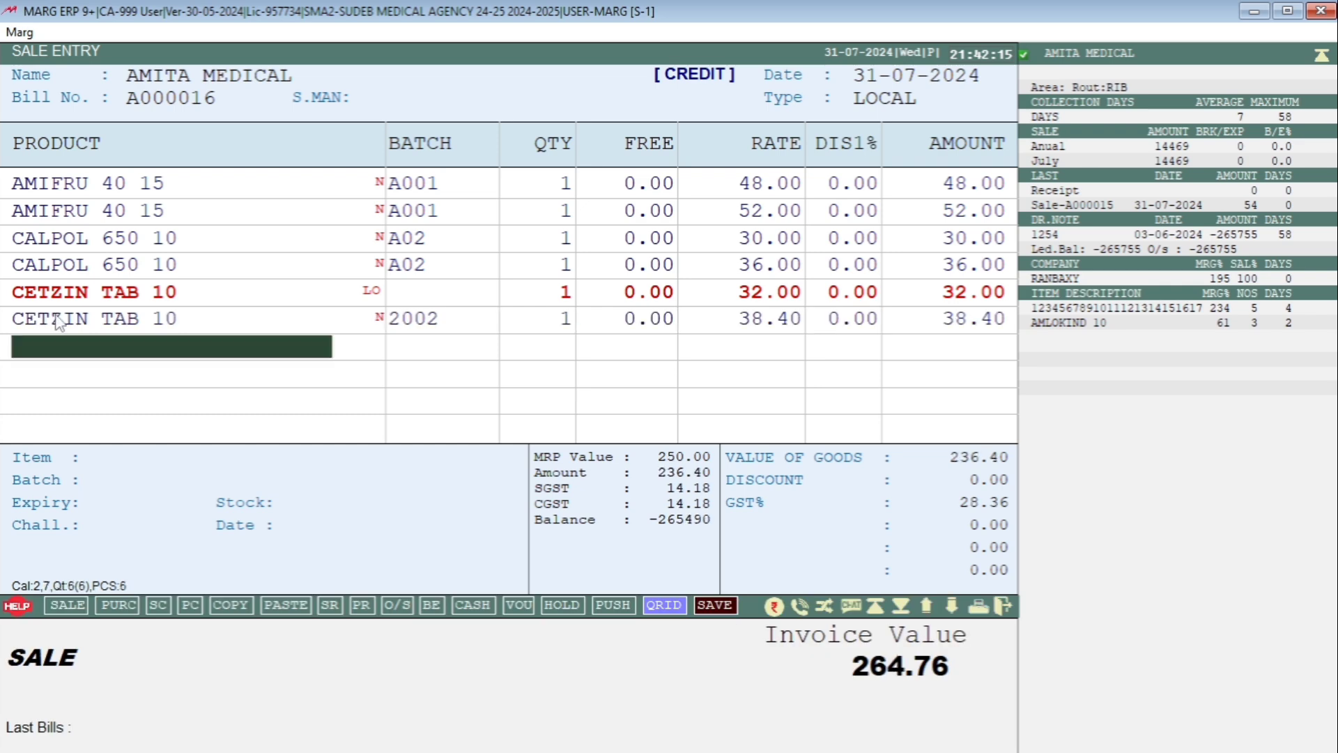
Reopen the CETZIN TAB 10 line with batch 2002 and check its rate by calculating 32+20% with the built-in calculator.
{"action": "key", "text": "Up"}
{"action": "key", "text": "Return"}
{"action": "key", "text": "Return"}
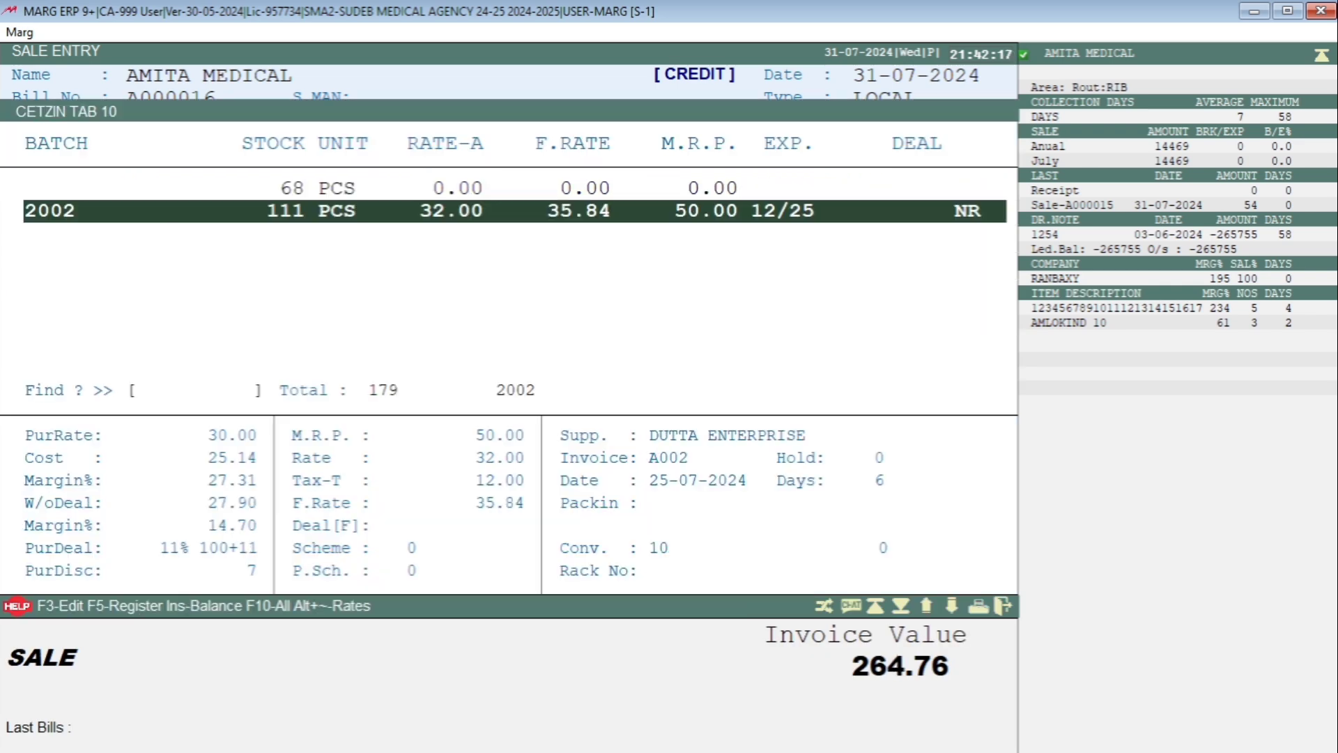
{"action": "key", "text": "Return"}
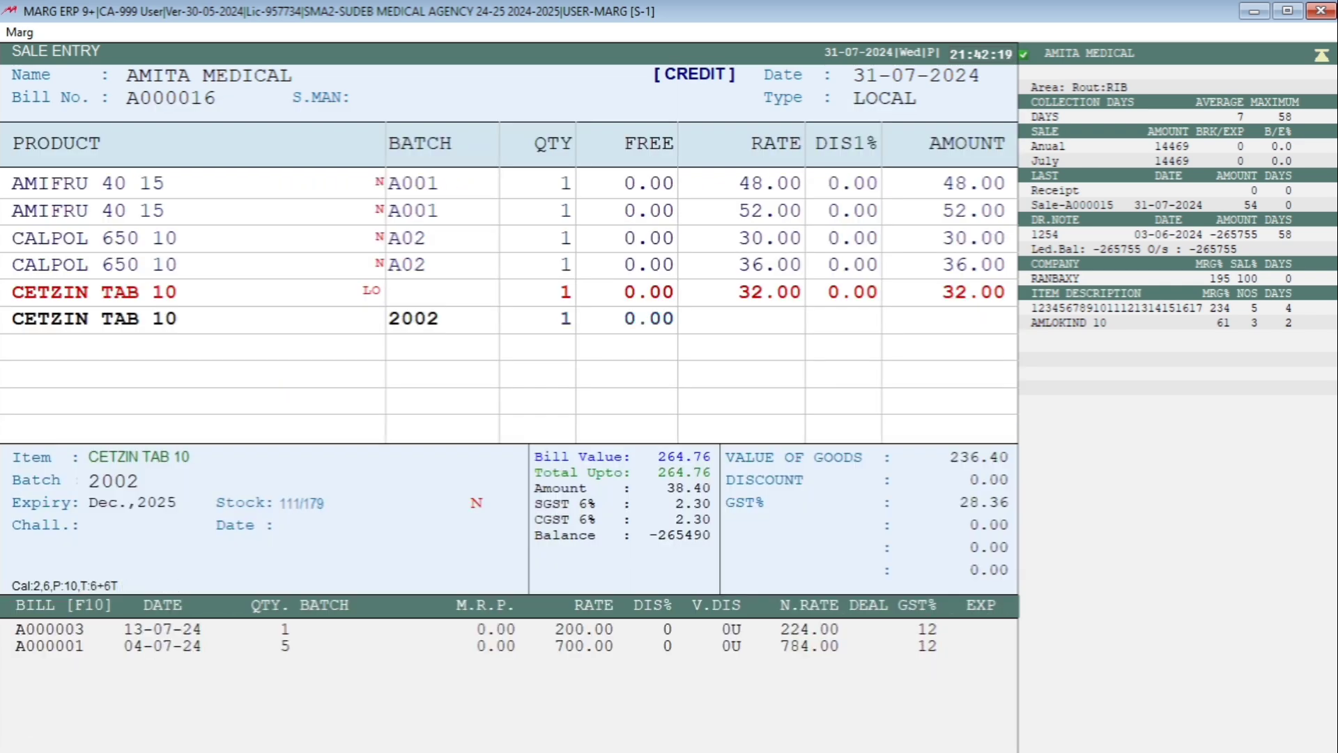
{"action": "key", "text": "Return"}
{"action": "key", "text": "Return"}
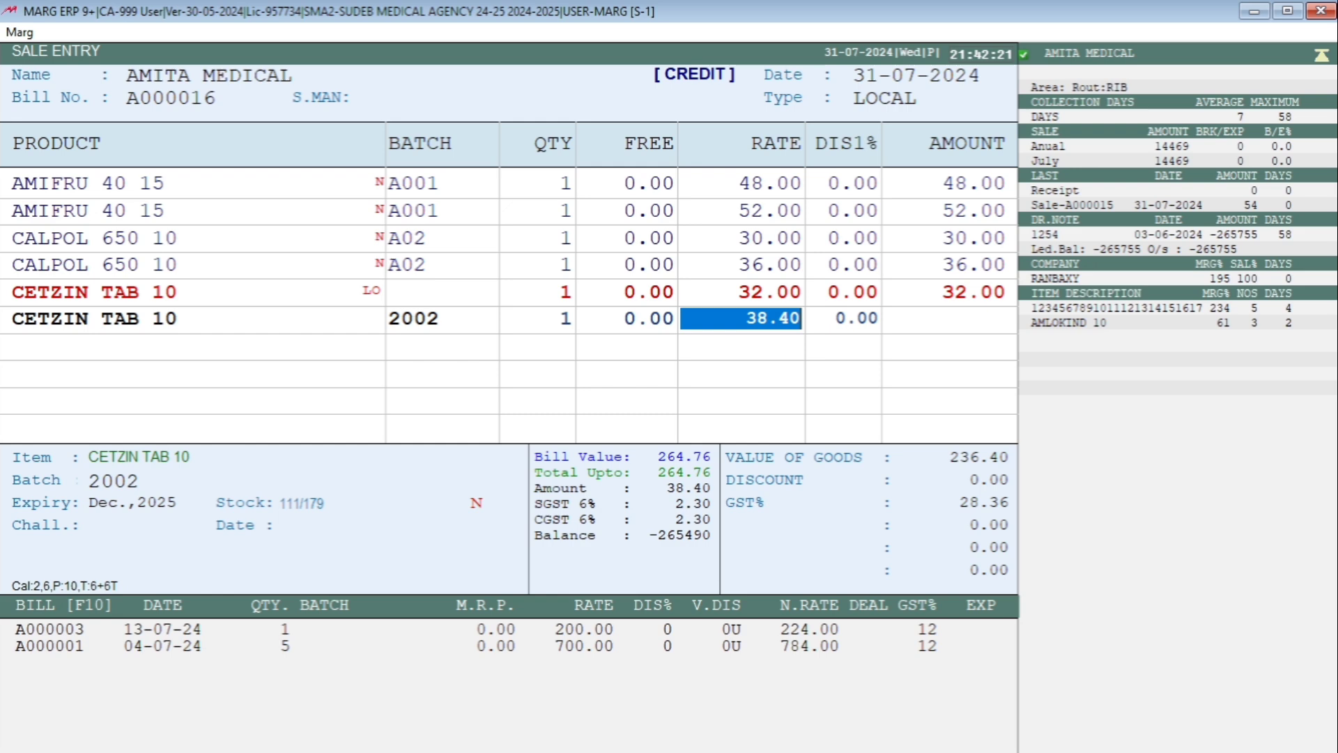
{"action": "key", "text": "F12"}
{"action": "type", "text": "32"}
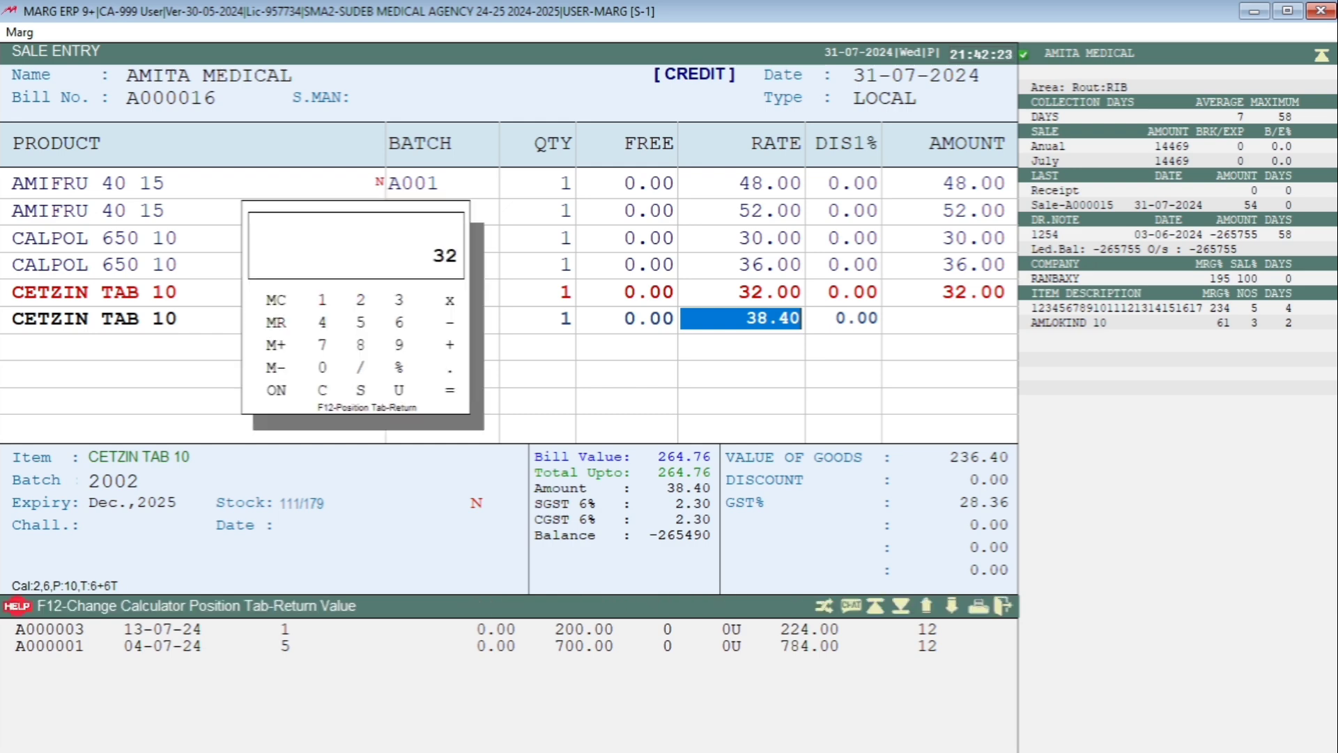
{"action": "type", "text": "+20%"}
{"action": "key", "text": "Return"}
{"action": "key", "text": "Return"}
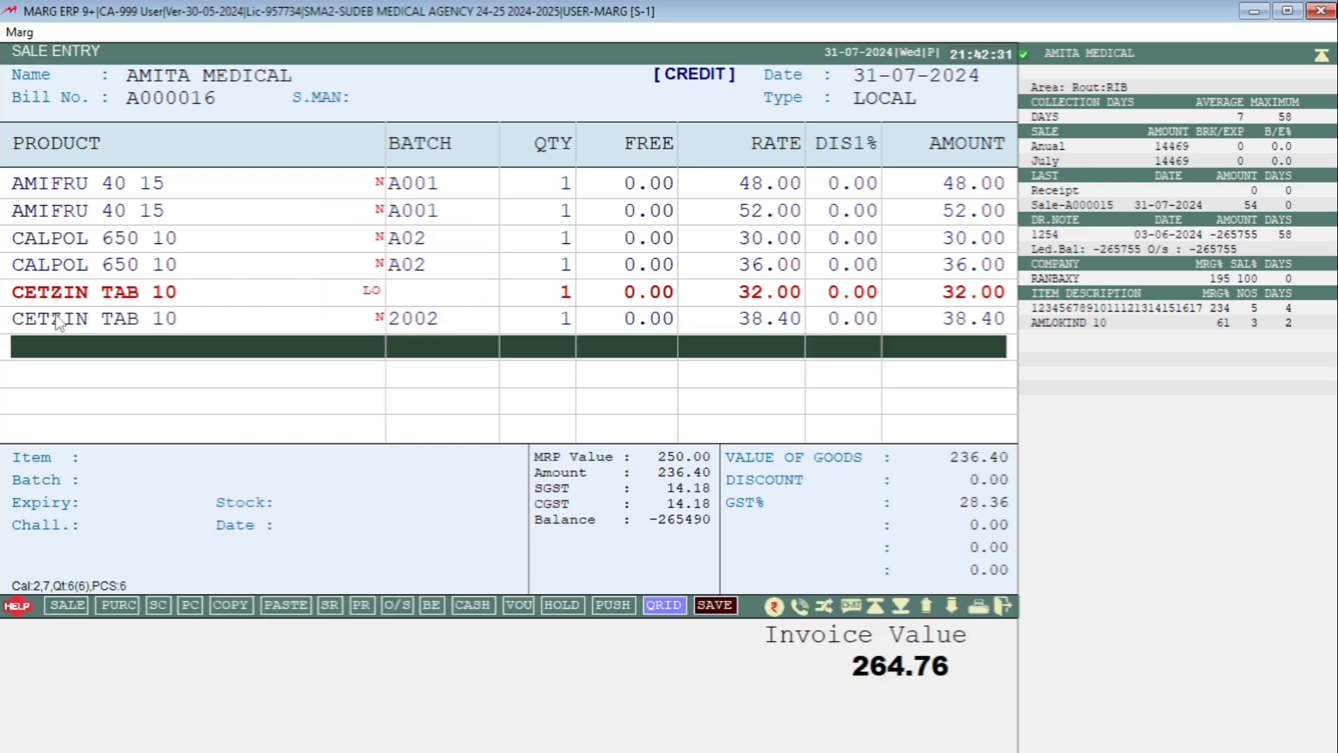